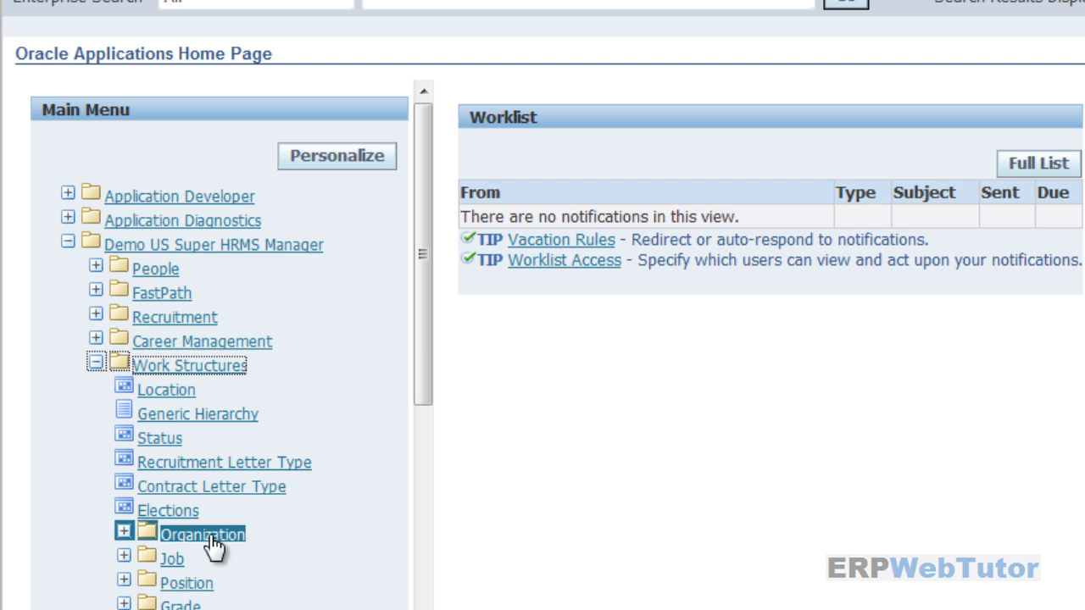
- Open the organization description form under Work Structures with the effective date changed to 01-JAN-1951
scroll(352, 485, down, 2)
click(202, 485)
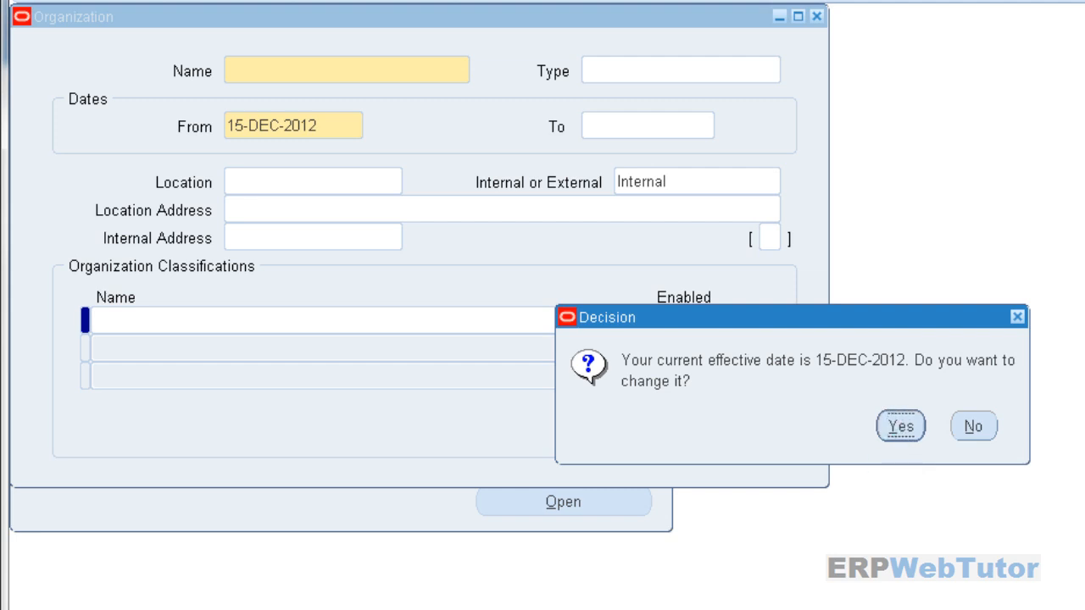
text(1JAN51)
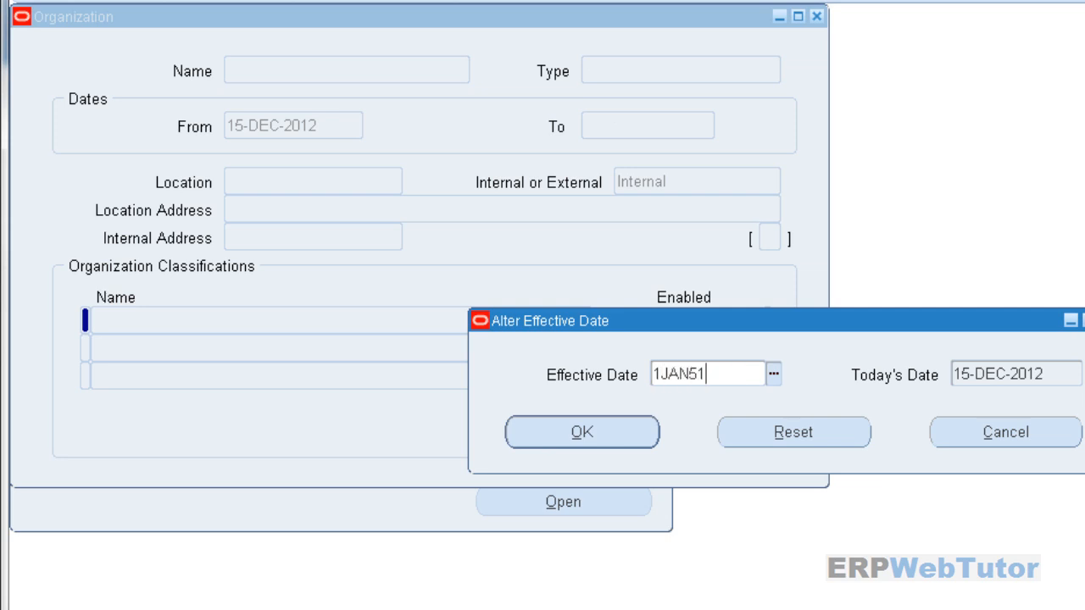
key(Return)
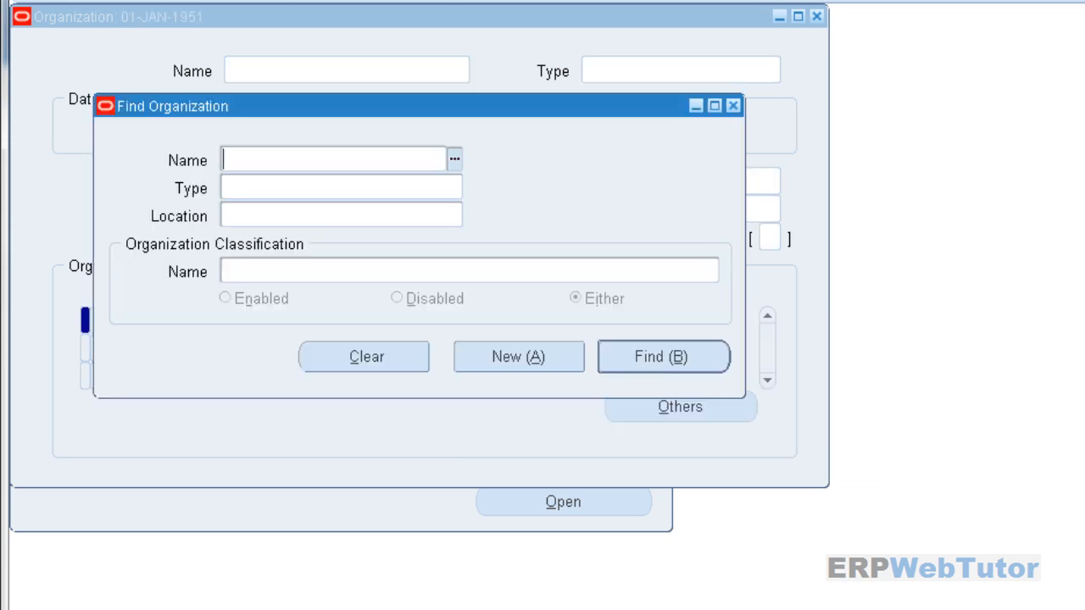
- Find organizations with the Business Group classification and go to the Demo Corp US Business Group record
click(667, 268)
text(business)
key(Tab)
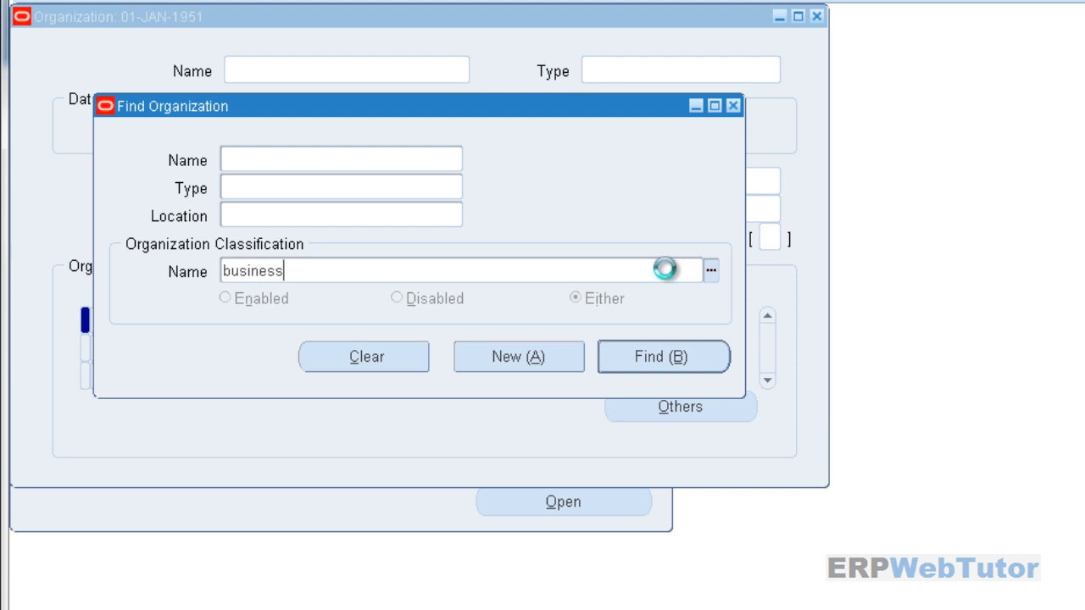
click(663, 357)
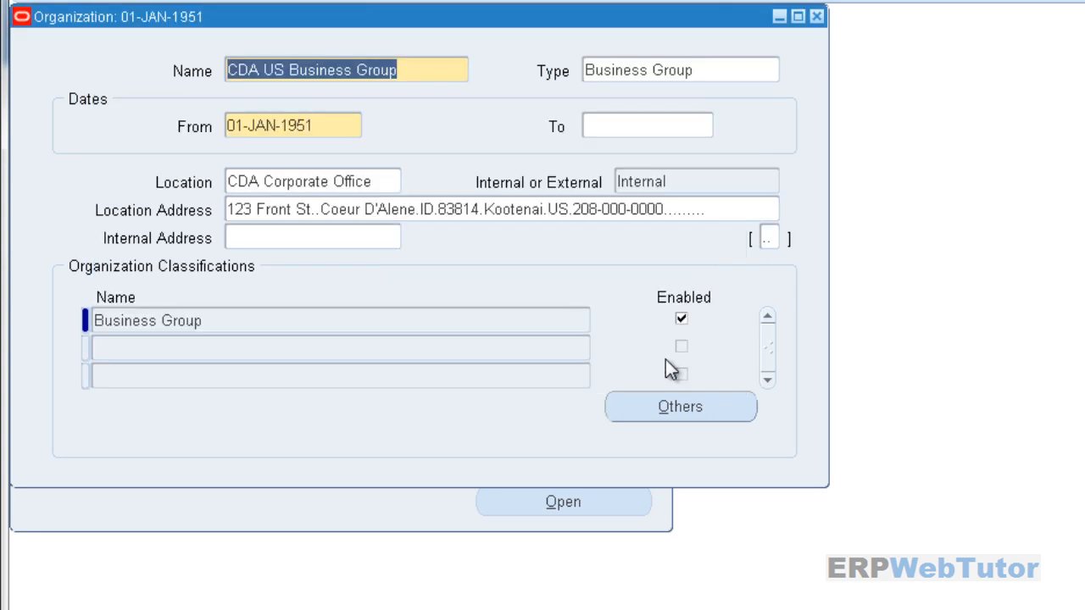
key(Down)
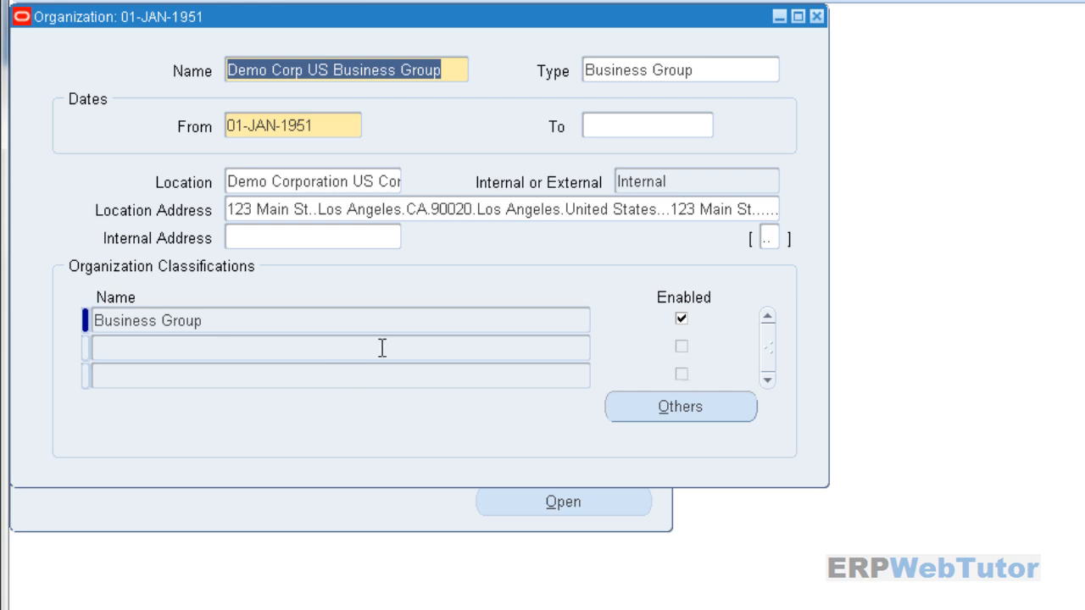
- Set Track Involuntary Deductions to By Assignment within GRE in the business group's US Processing Rules and save
click(364, 314)
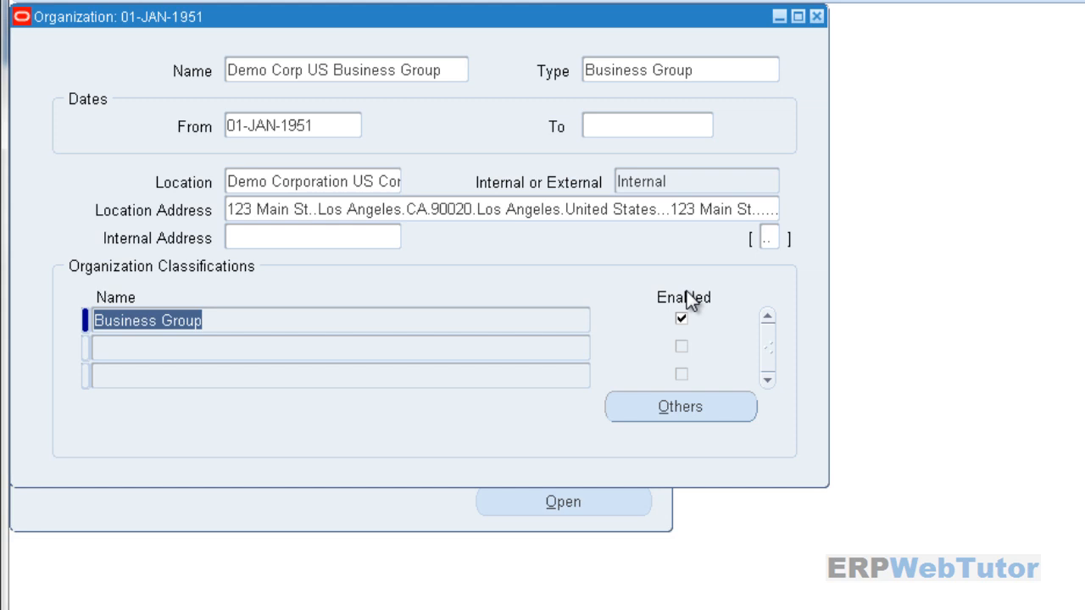
click(692, 402)
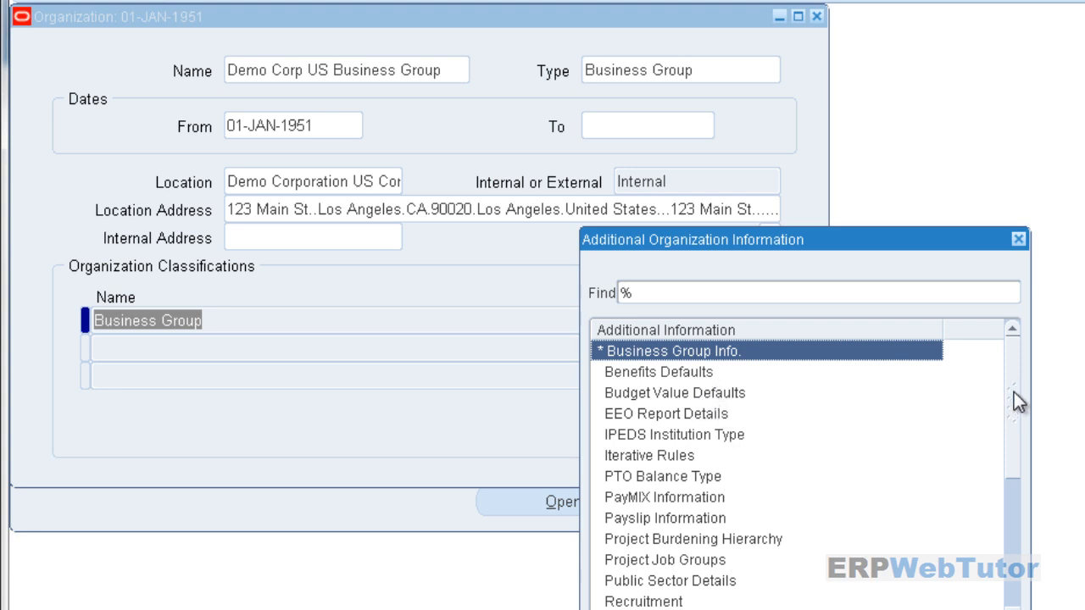
drag(1014, 392, 1015, 539)
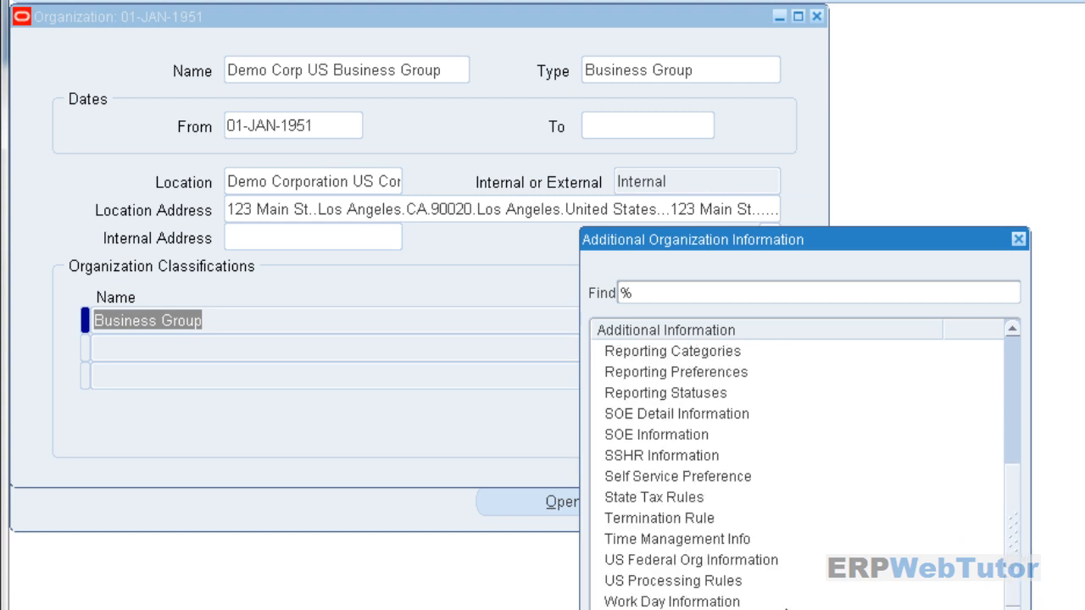
double_click(710, 579)
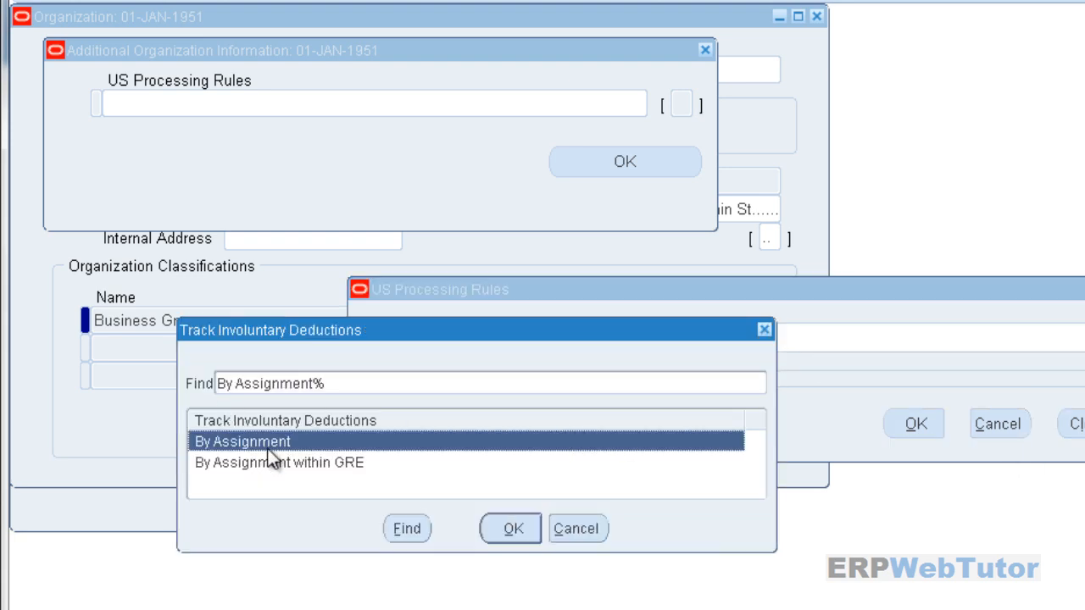
double_click(264, 464)
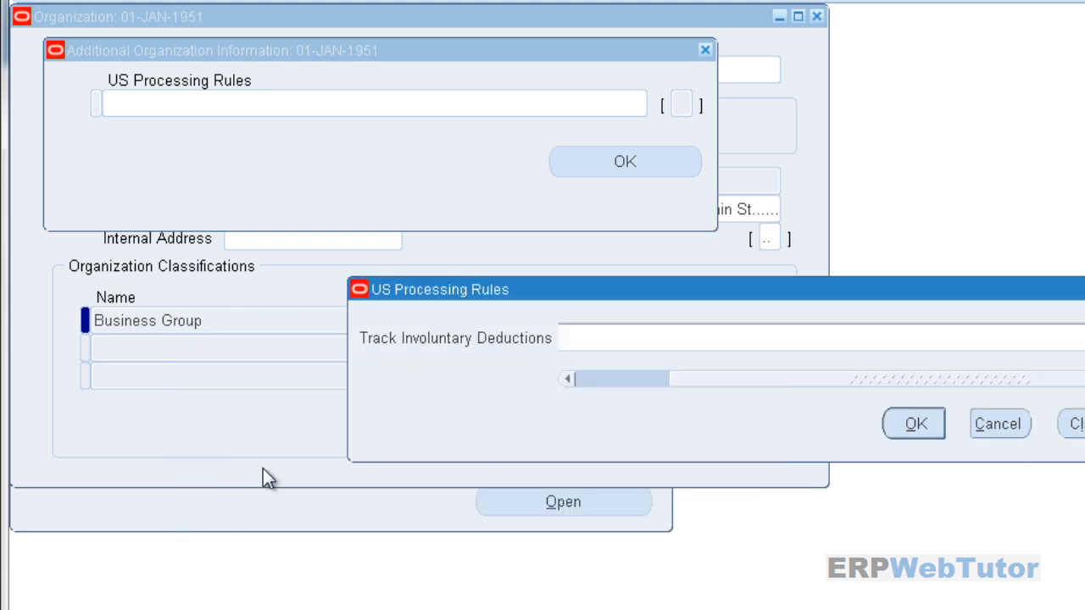
click(908, 424)
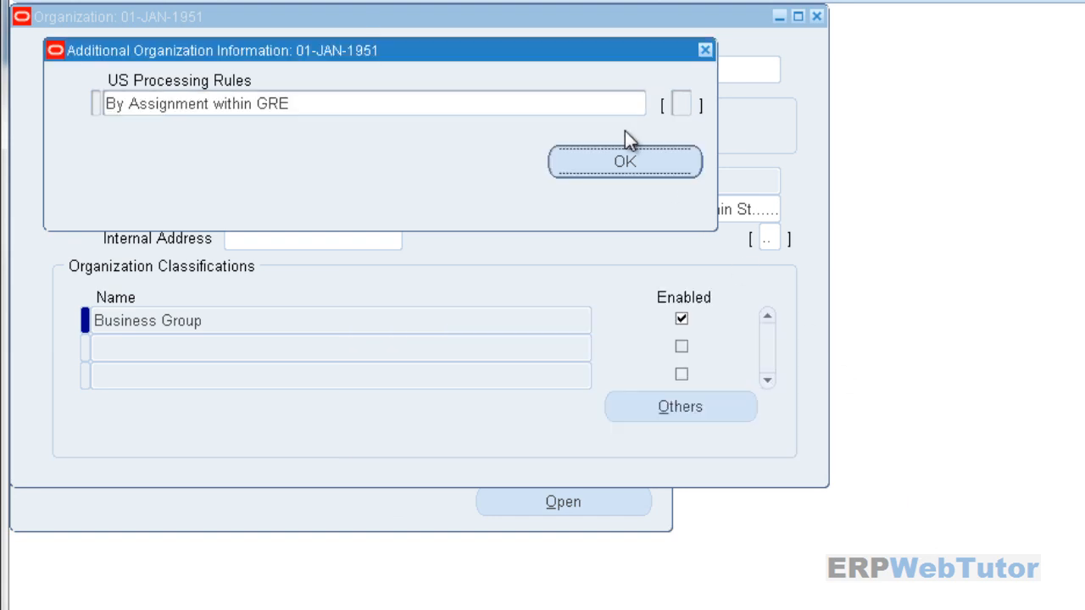
click(657, 161)
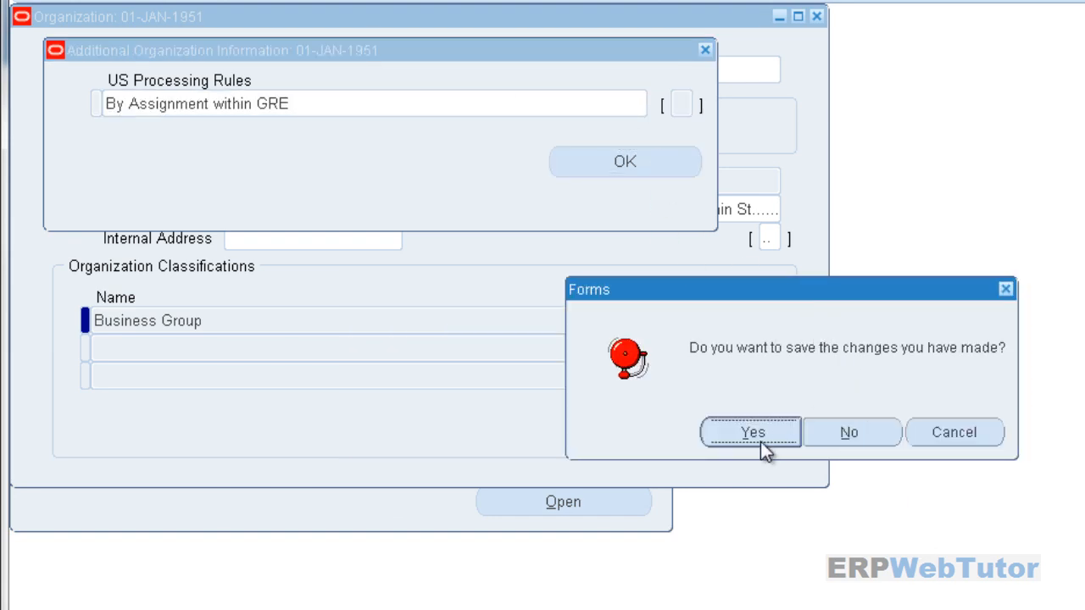
click(751, 433)
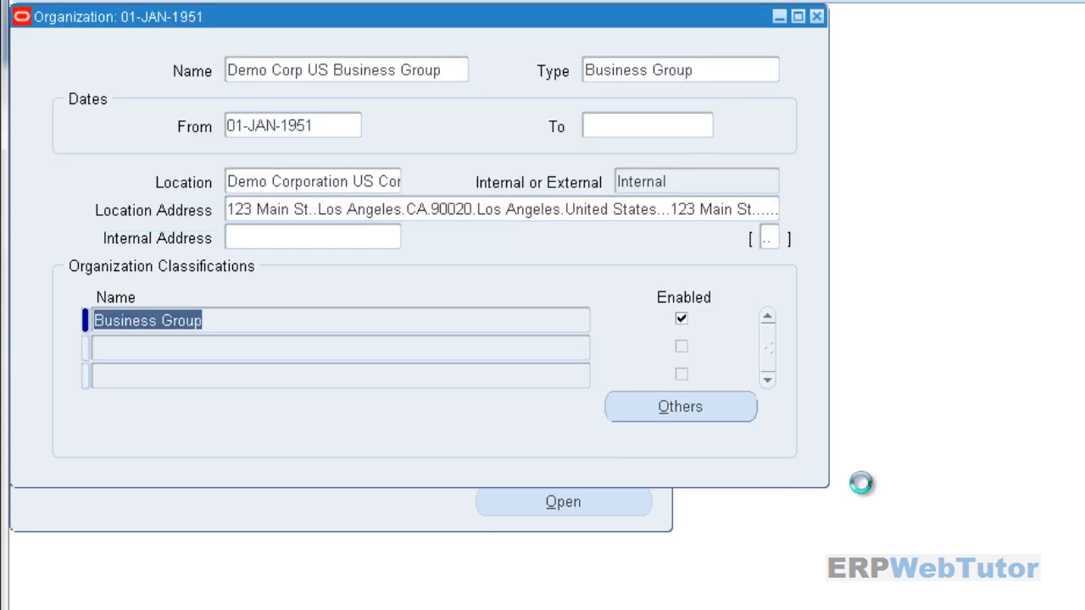
- Enter Yes for W2 State wages match Fed(NY) in the business group's State Tax Rules and discard the entry
click(726, 412)
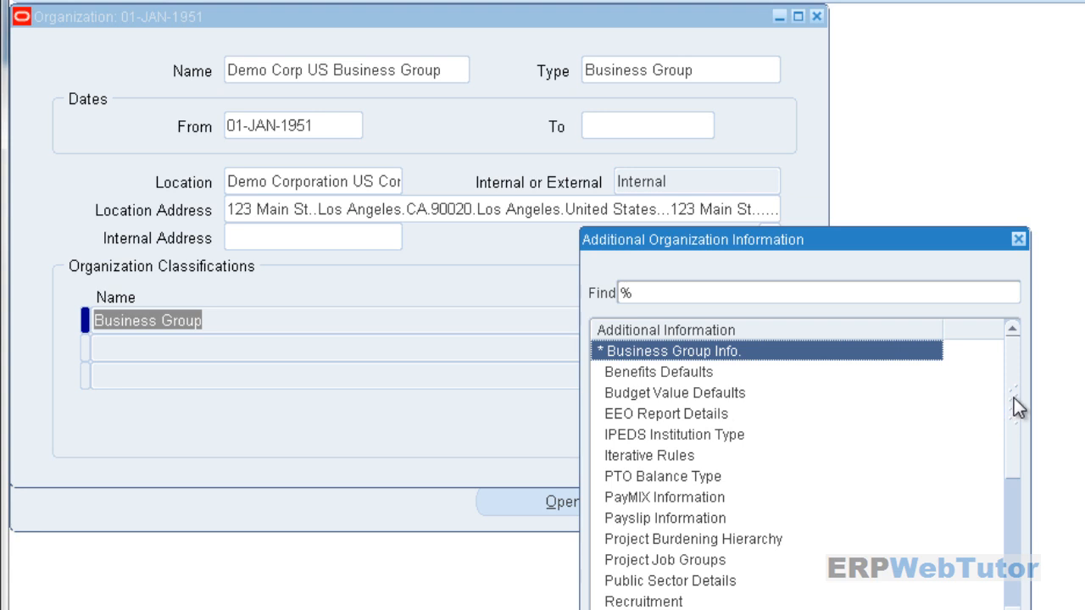
drag(1013, 398, 1012, 515)
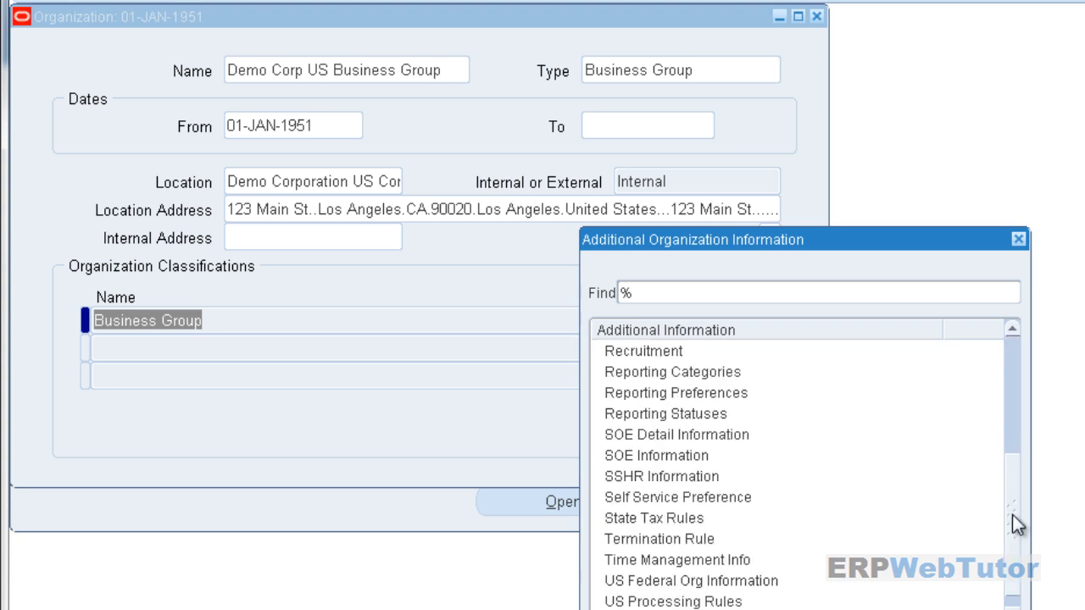
click(671, 517)
click(804, 609)
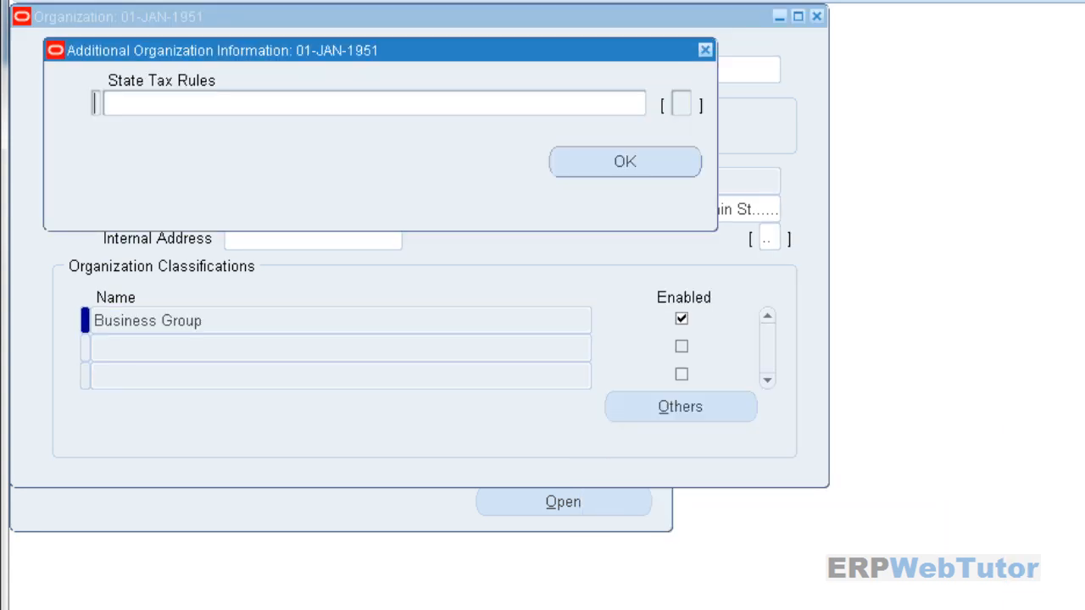
click(511, 104)
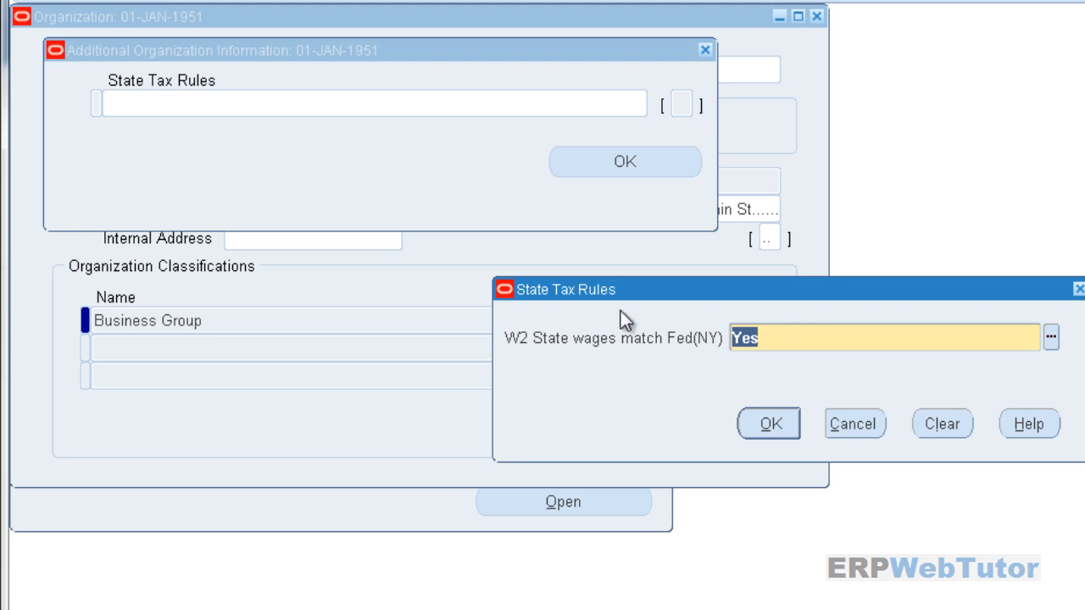
click(770, 424)
click(705, 50)
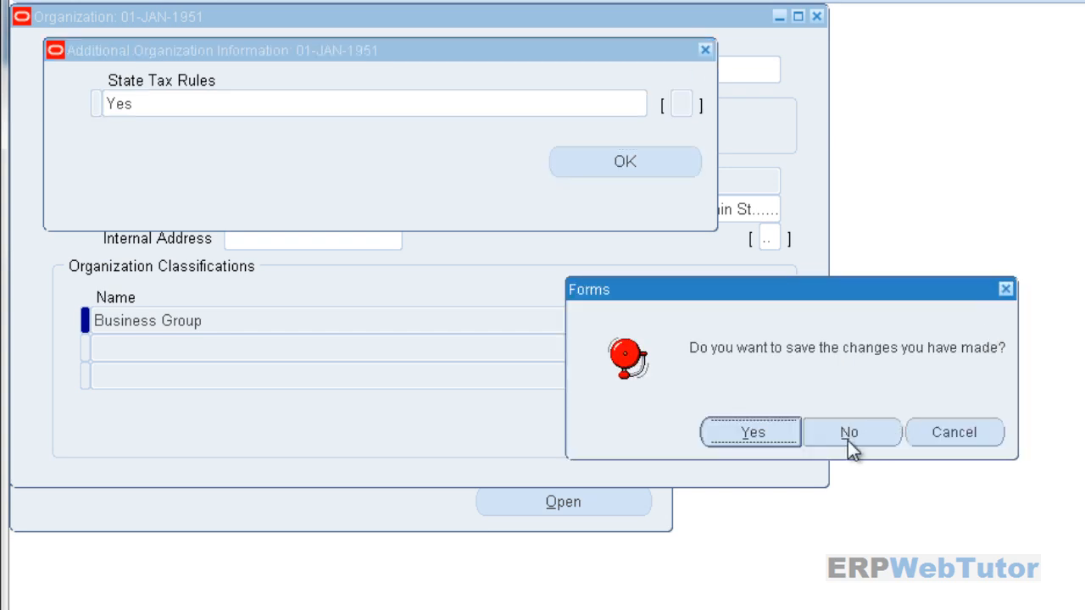
click(848, 432)
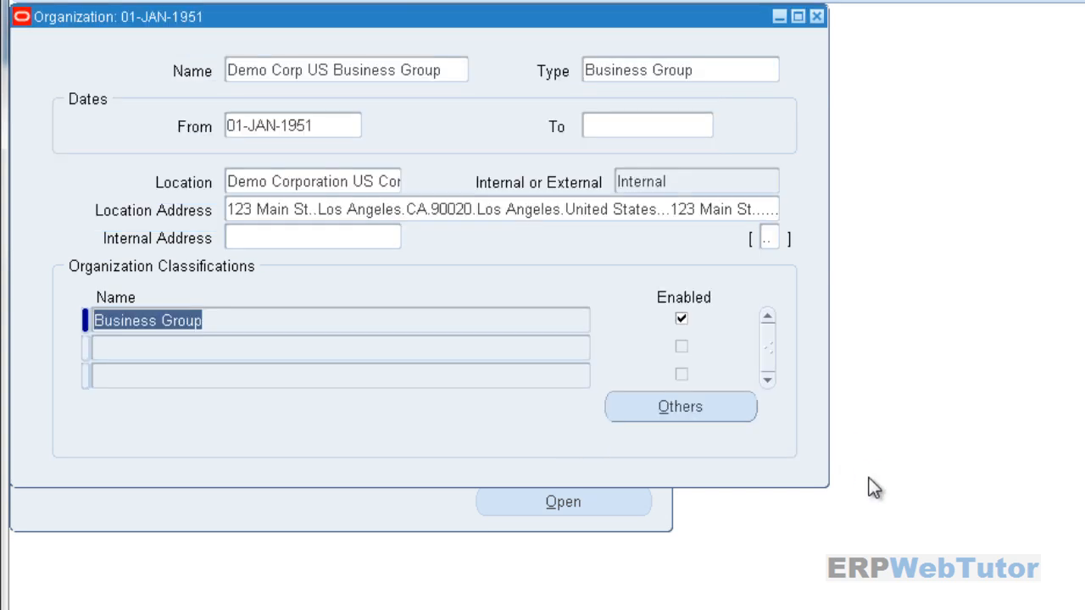
- Set the business group's Work Day Information to 40 working hours with a frequency of Week and save
click(665, 406)
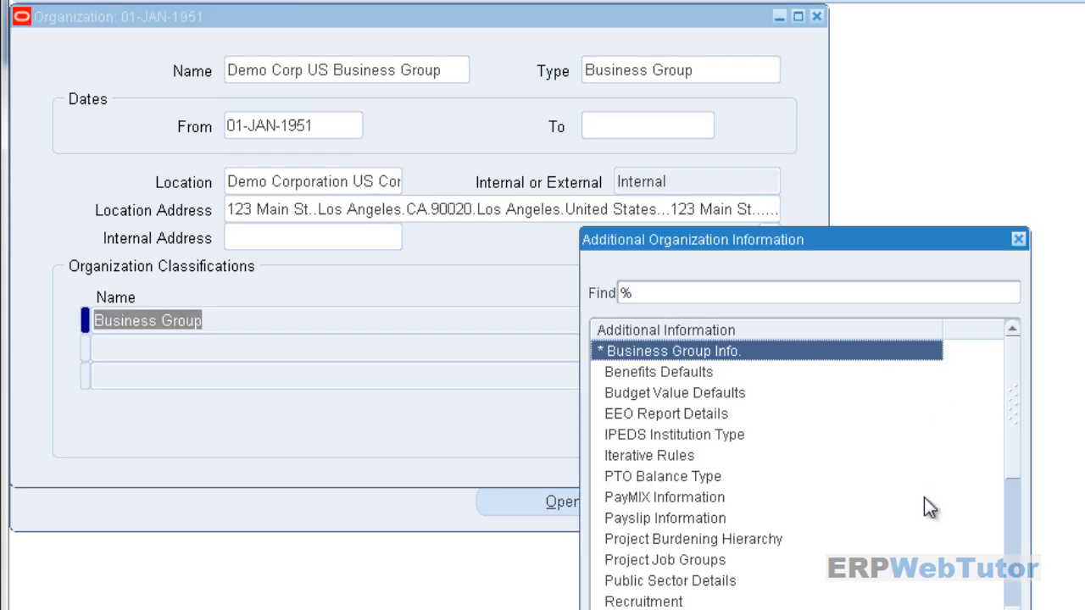
drag(1014, 392, 1022, 552)
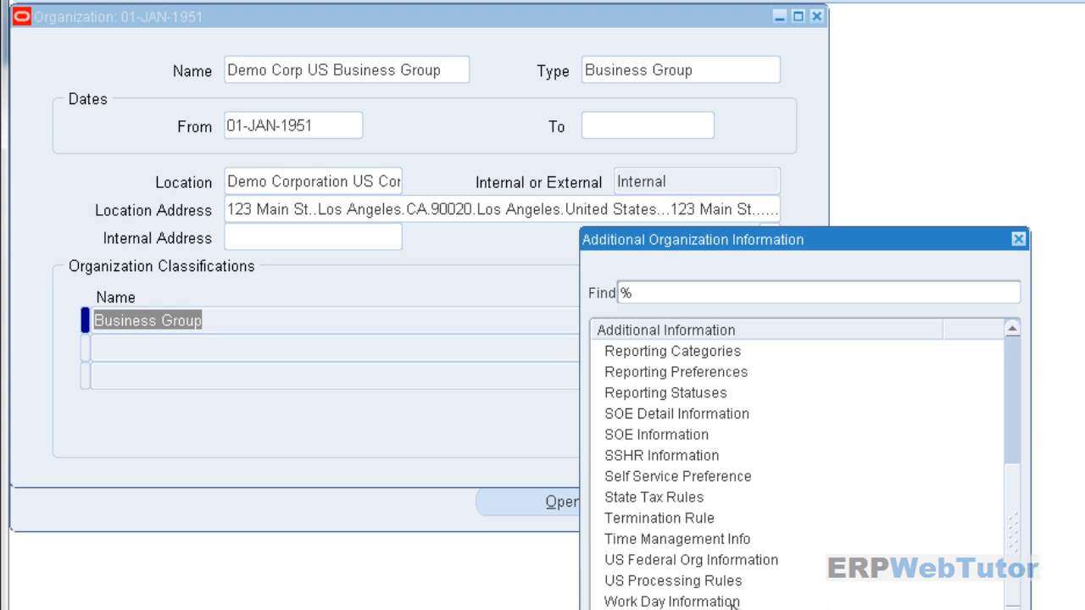
click(740, 603)
key(Return)
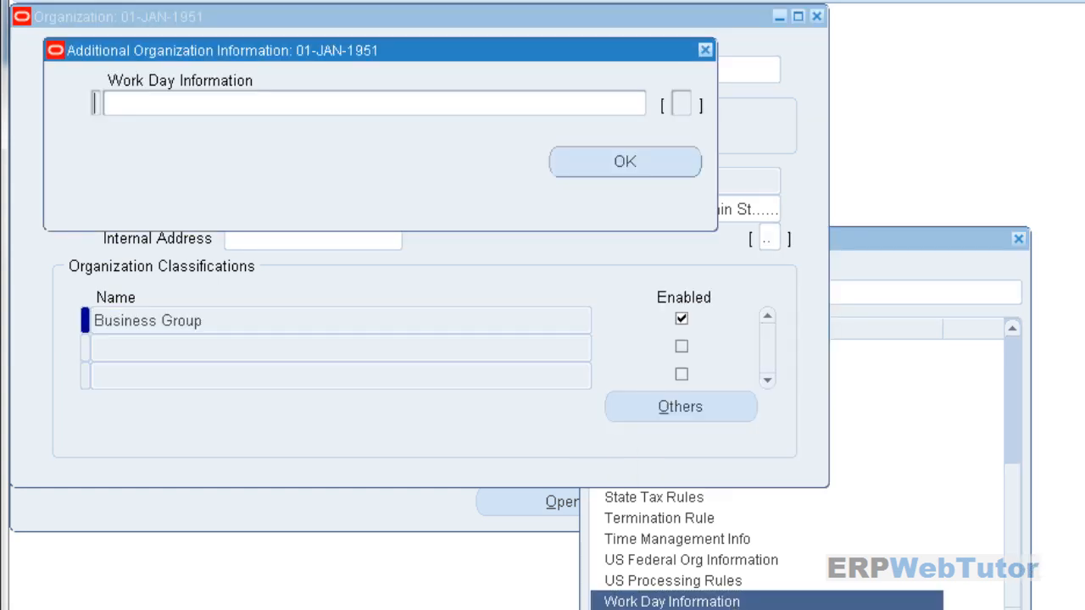
click(412, 109)
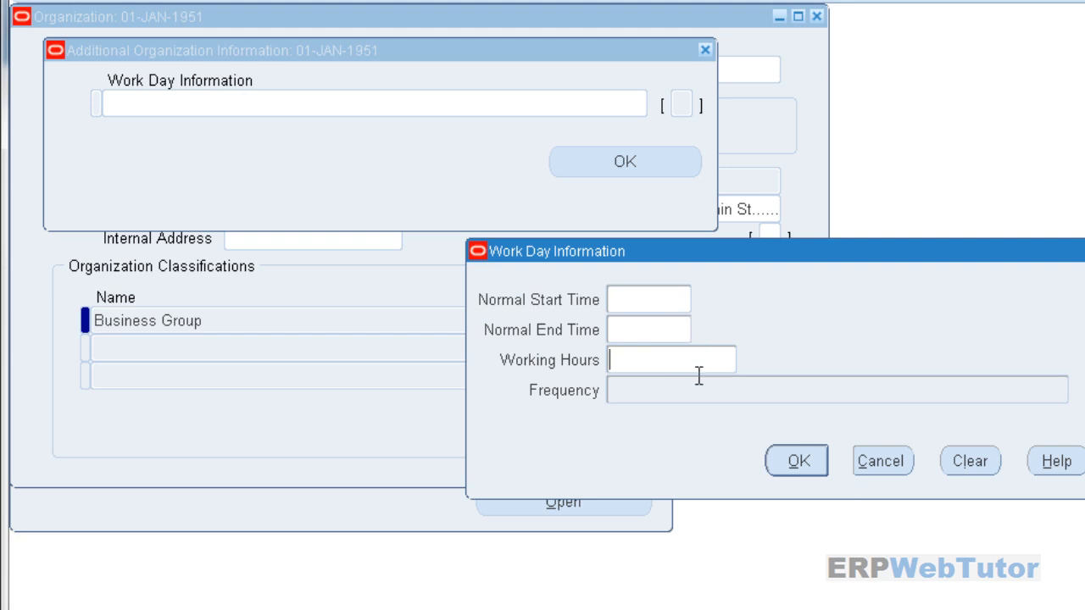
click(669, 364)
text(40)
key(Tab)
click(1078, 389)
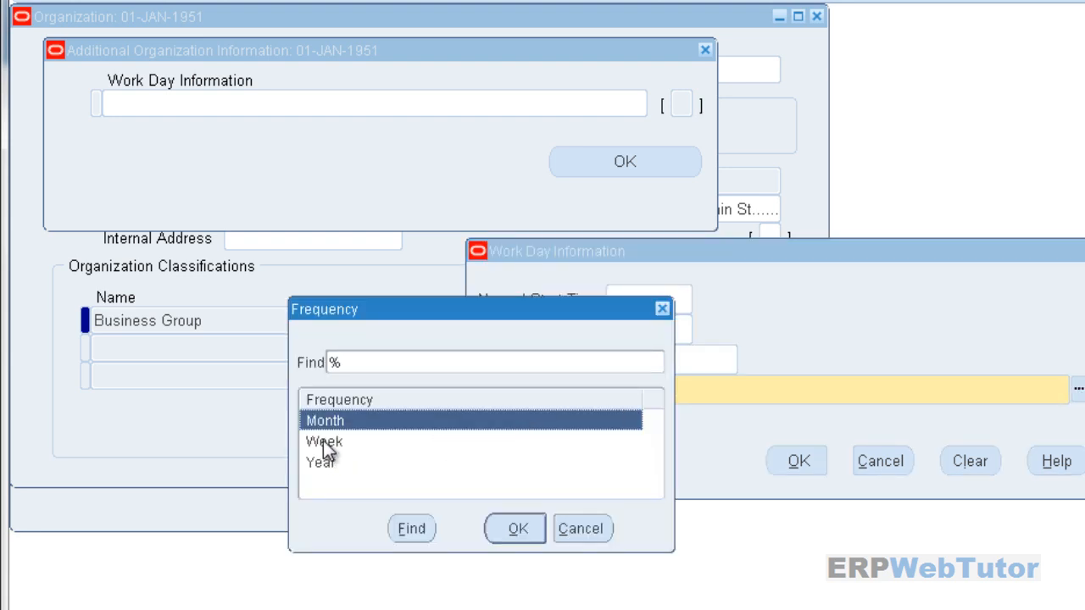
double_click(323, 442)
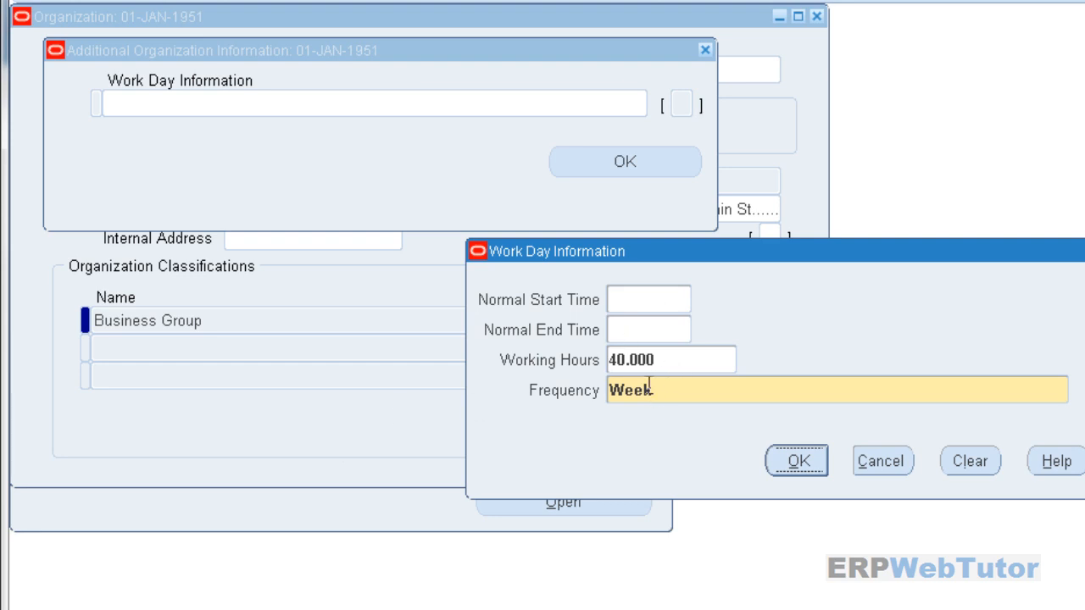
click(797, 461)
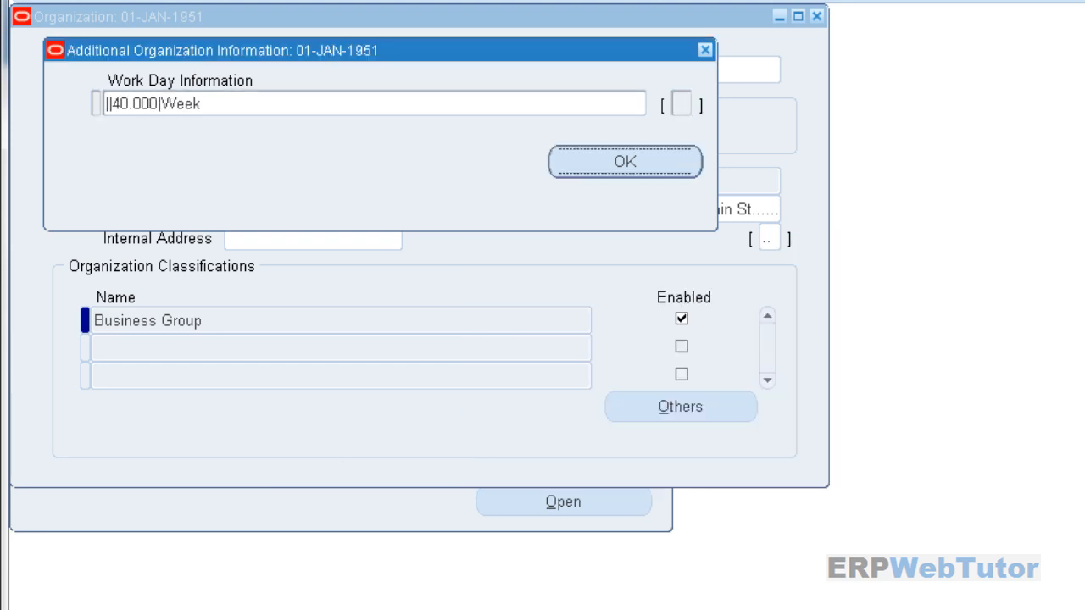
click(610, 175)
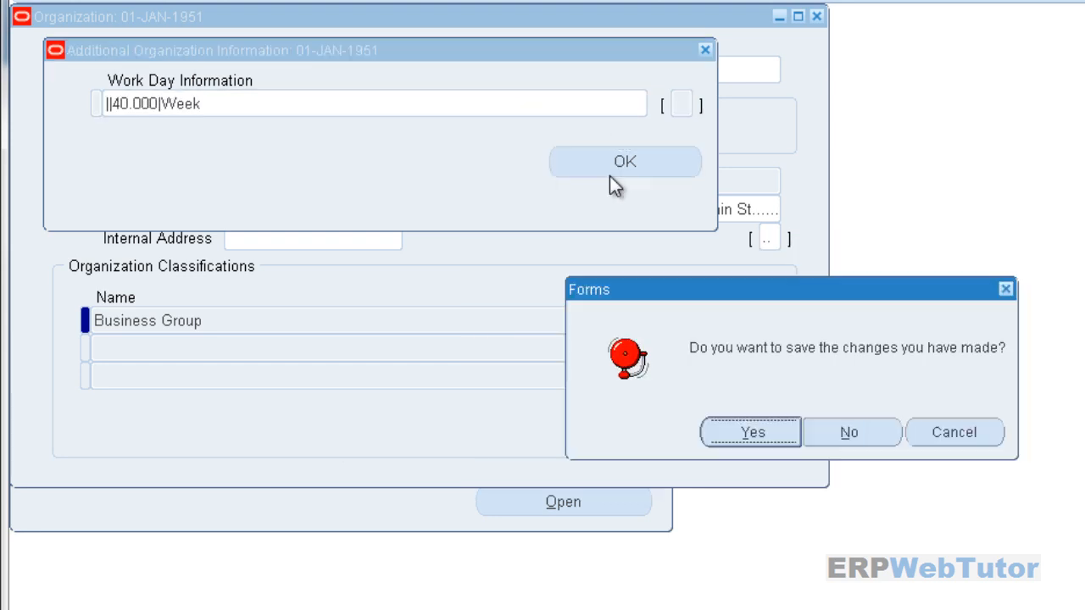
click(750, 433)
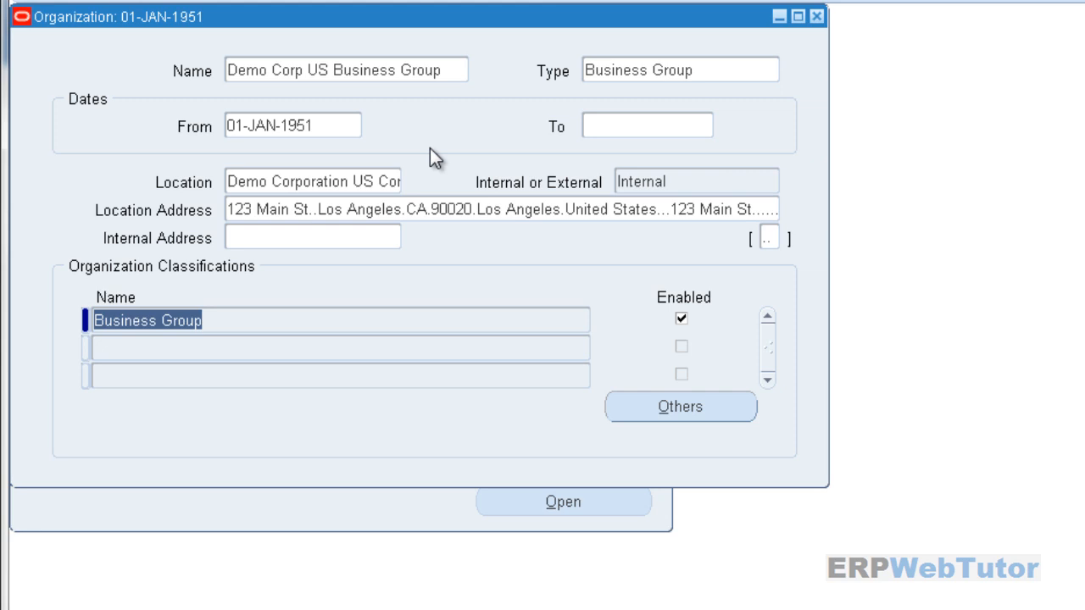
- Find organizations with the GRE / Legal Entity classification
click(438, 74)
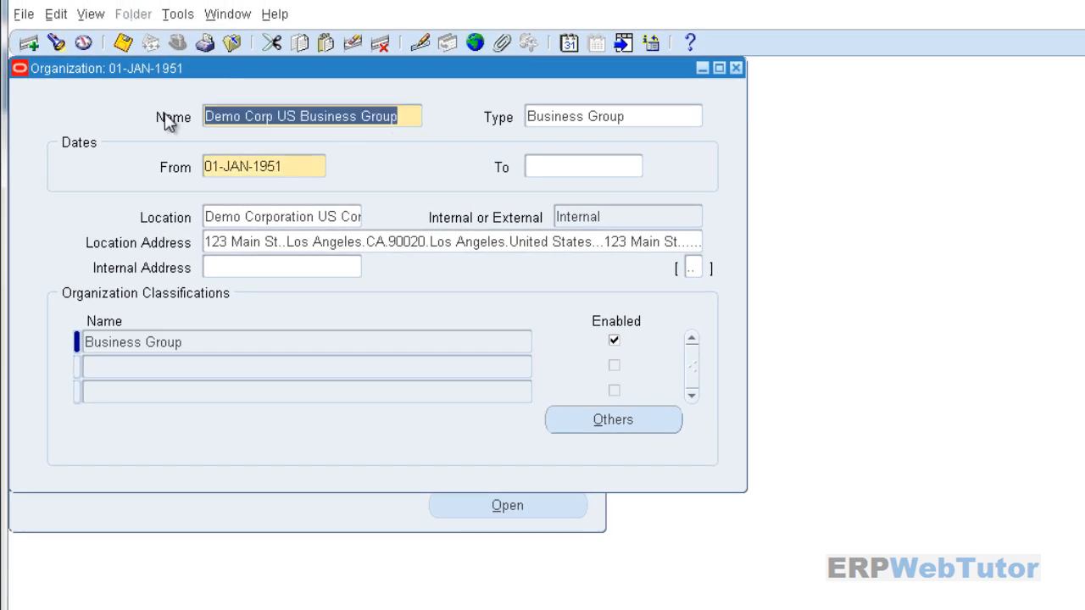
click(55, 44)
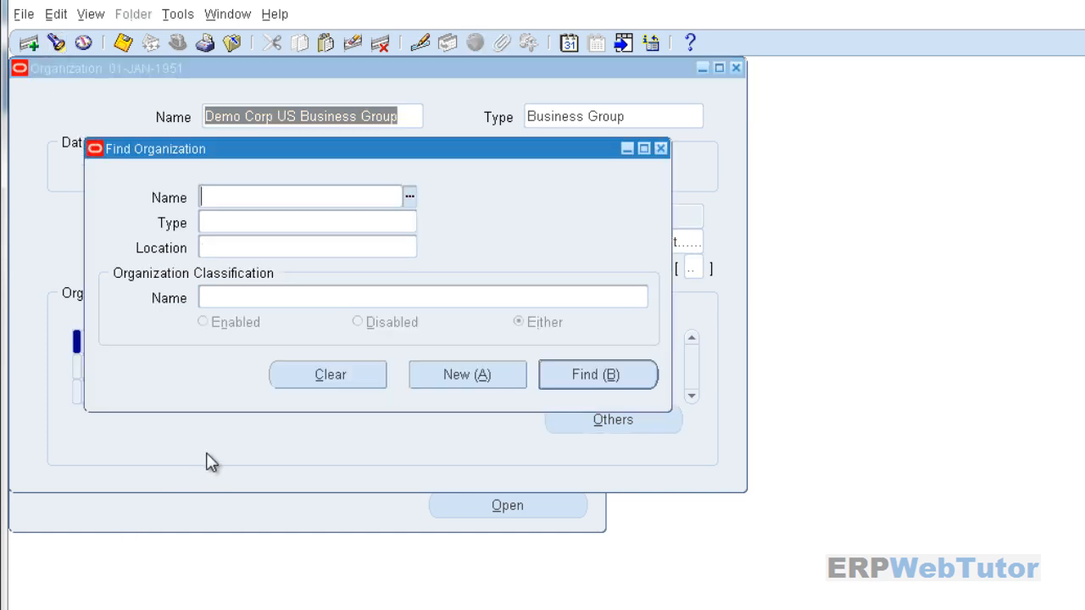
click(225, 296)
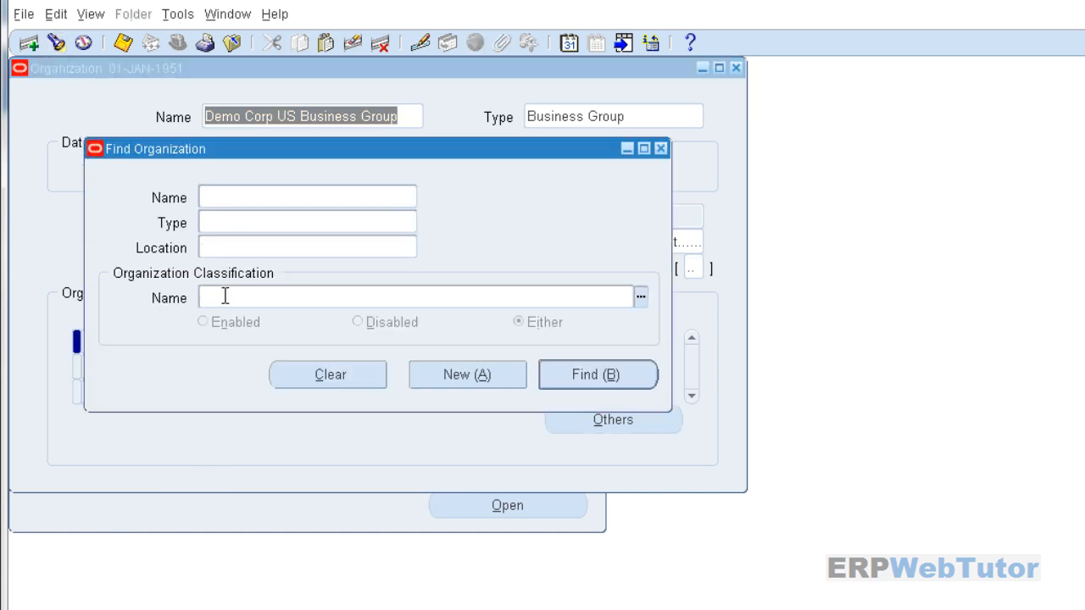
text(gre)
key(Tab)
click(589, 375)
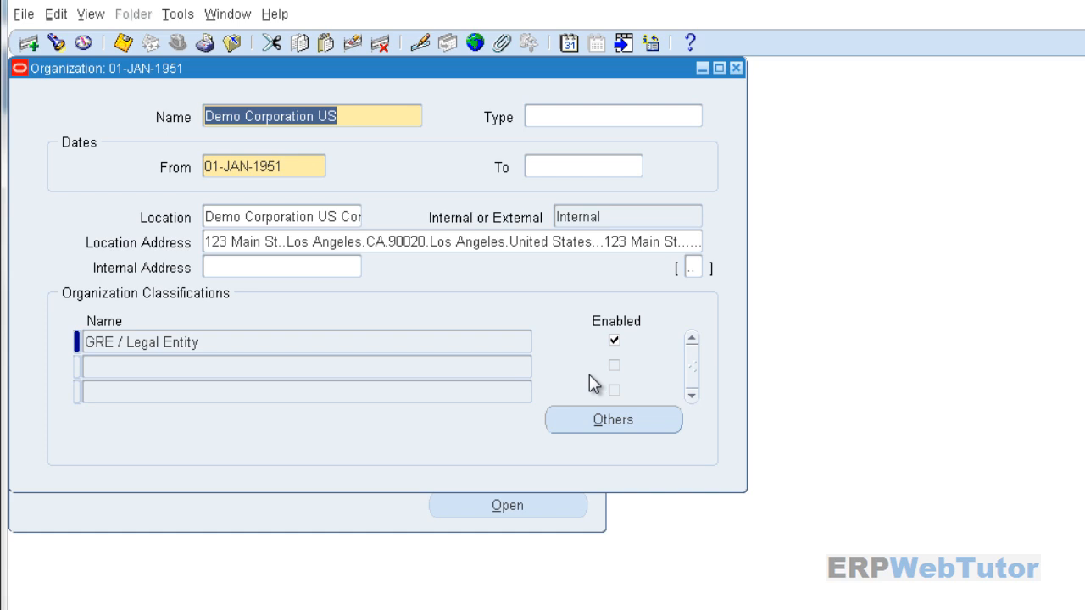
- Enter the Employer Identification Number for the GRE / Legal Entity, keeping the All States withholding rule, and save the Employer Identification information
click(604, 419)
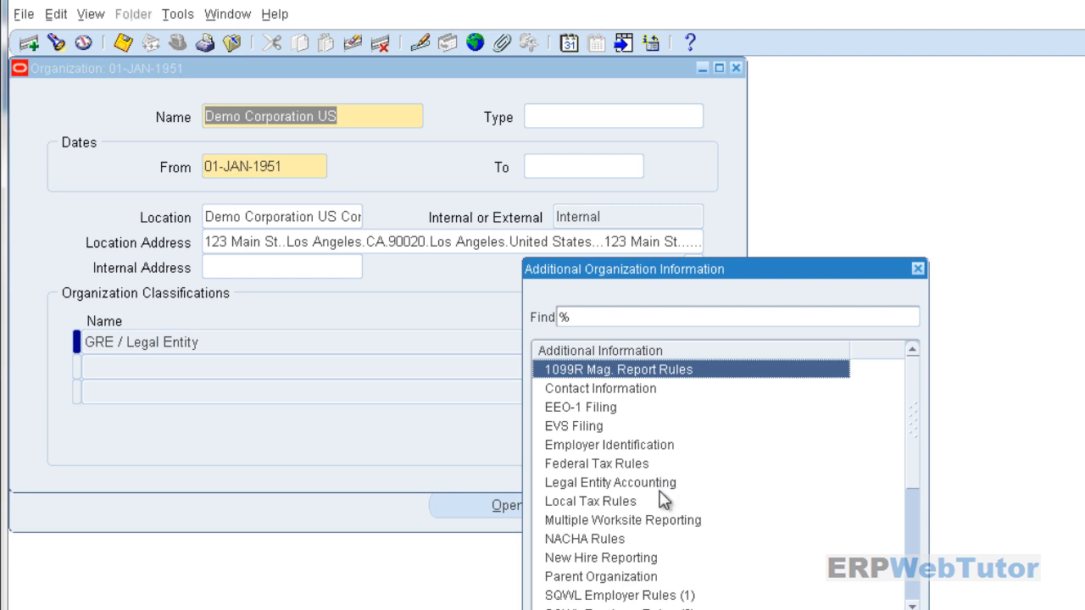
click(636, 444)
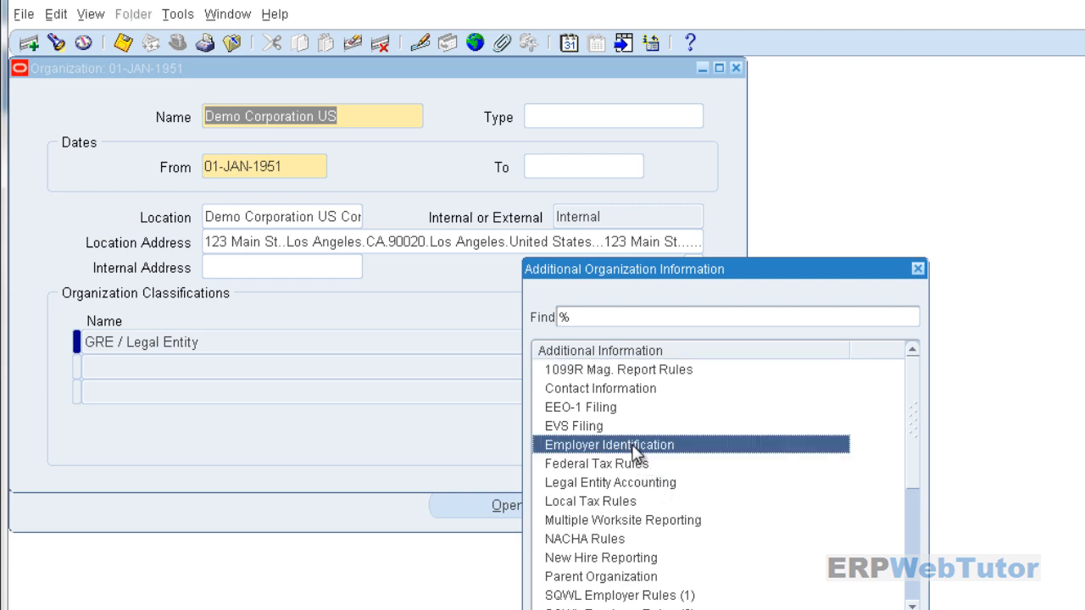
key(Return)
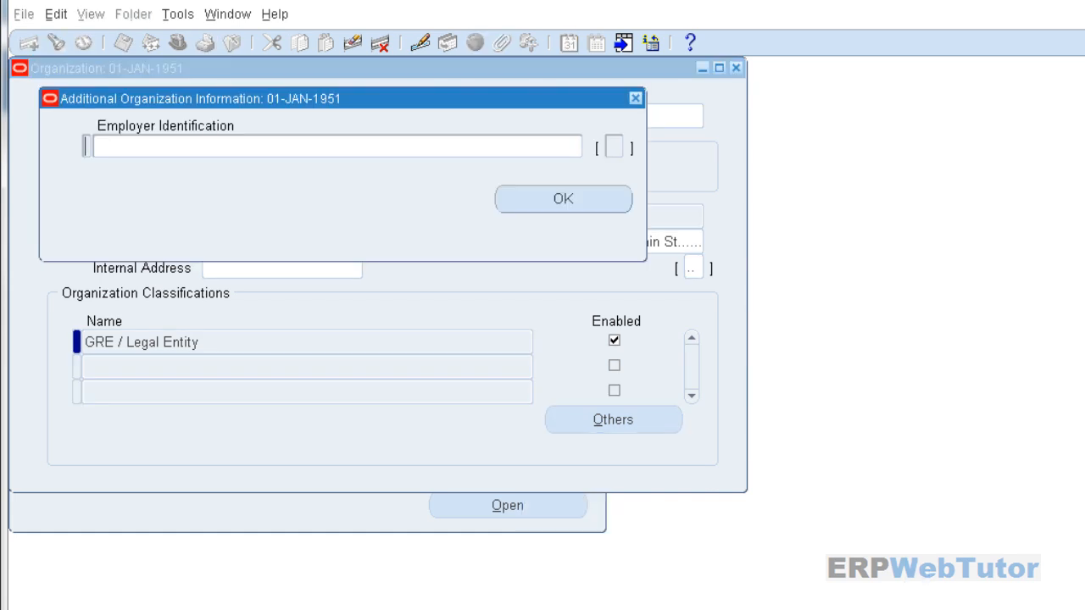
click(144, 147)
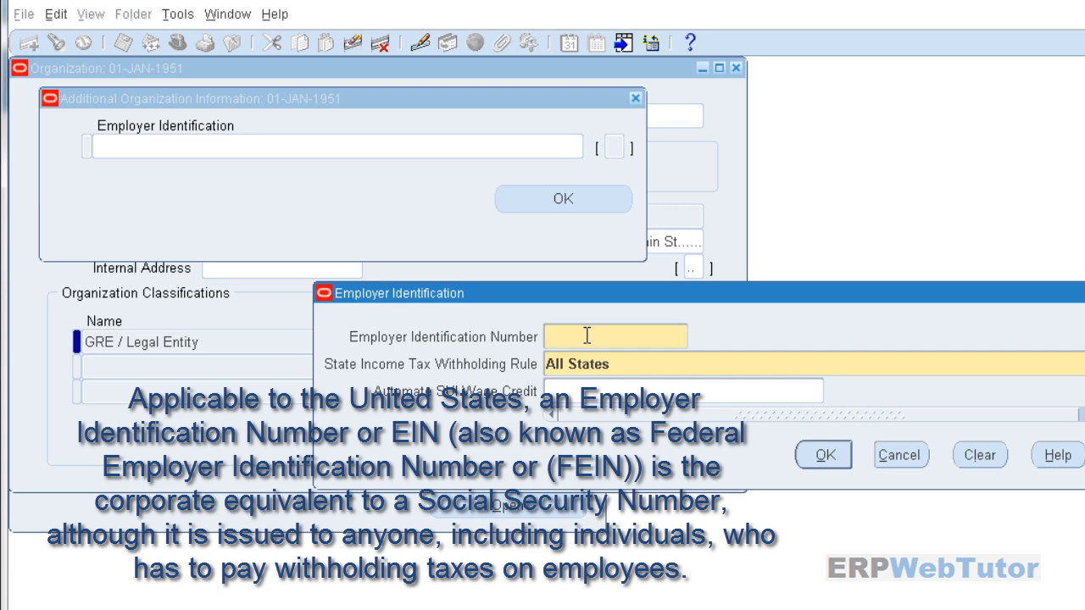
text(00-0)
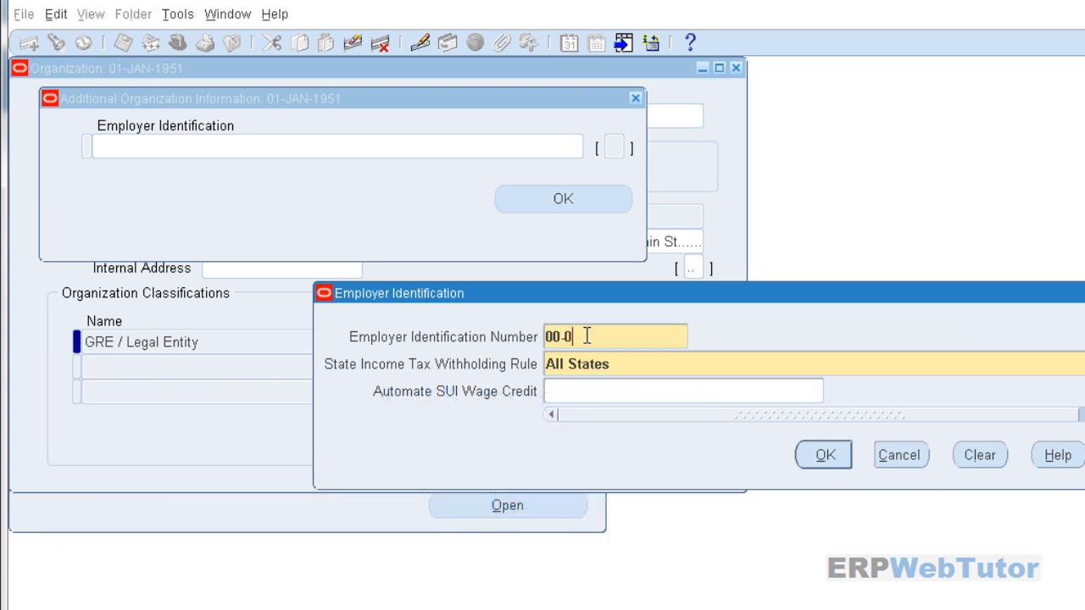
text(0001)
click(827, 454)
click(585, 201)
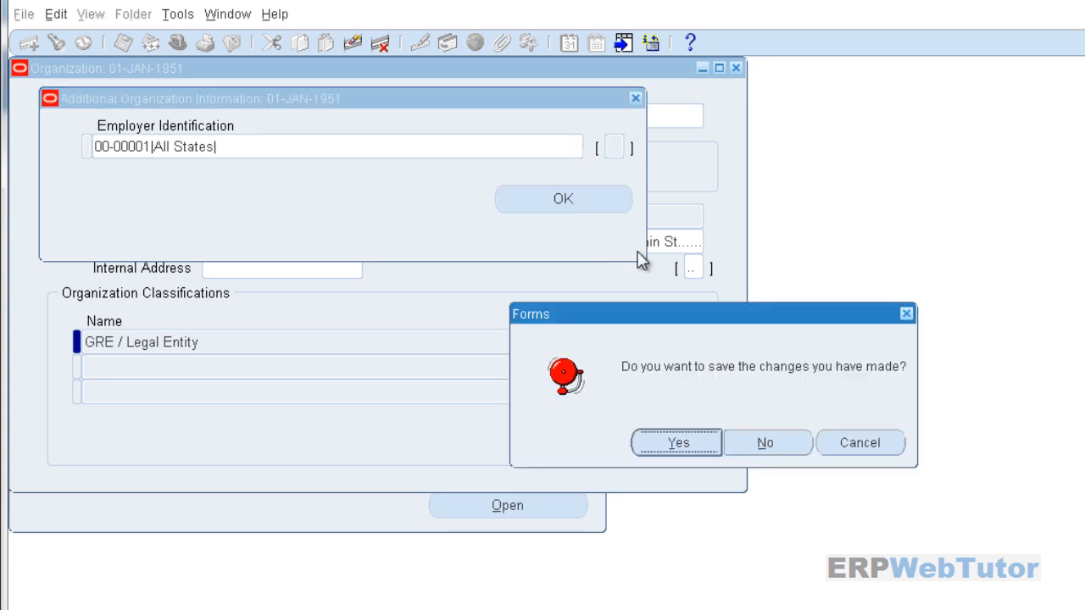
click(678, 444)
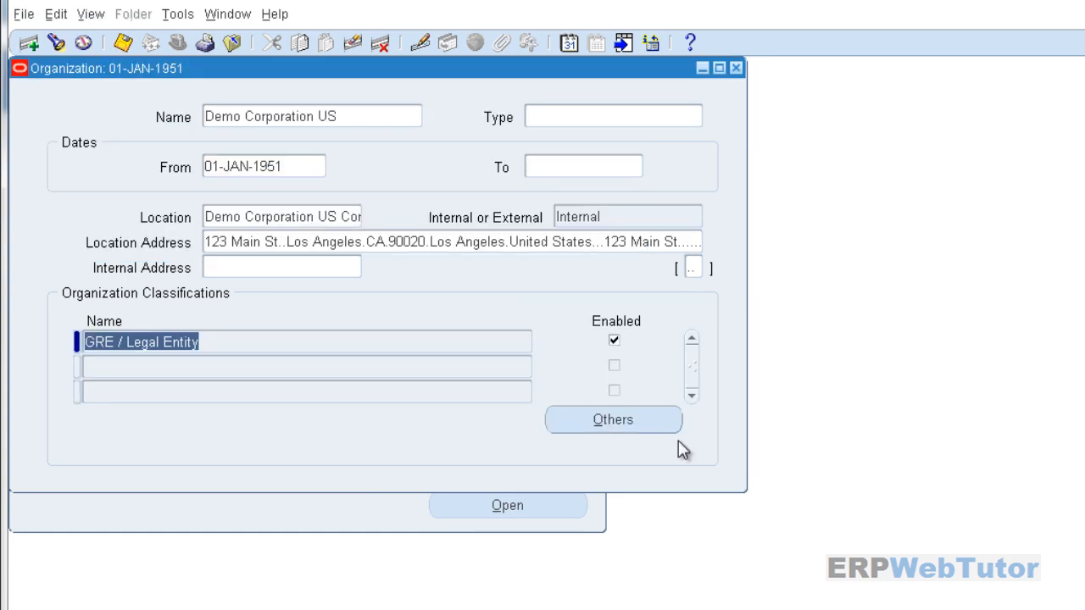
- Start a Federal Tax Rules entry for the GRE / Legal Entity and set the Social Security Self Adjust Method to Self Adjust
click(667, 426)
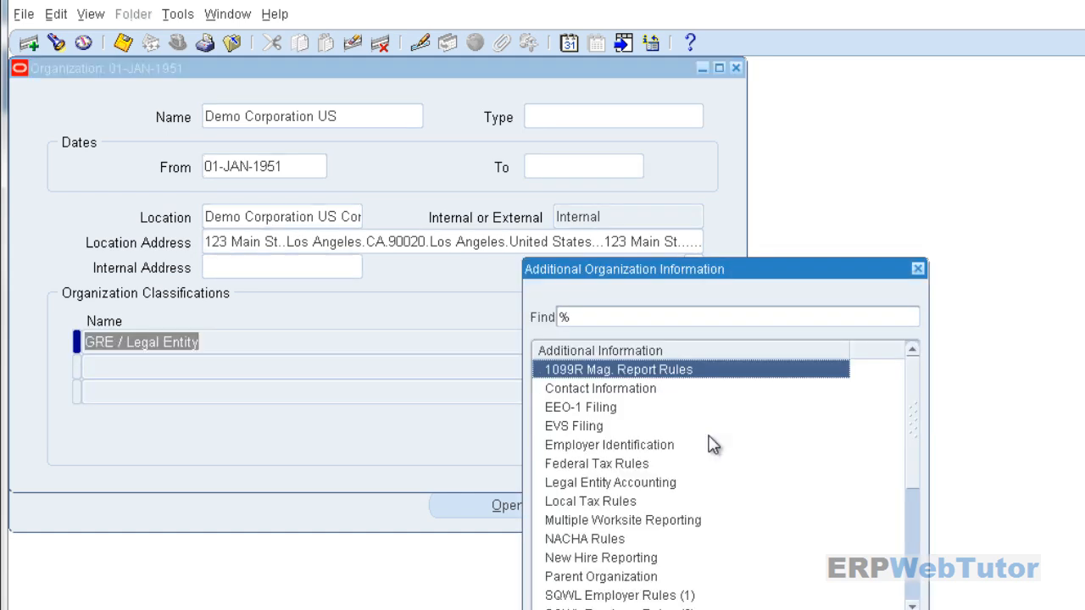
click(621, 466)
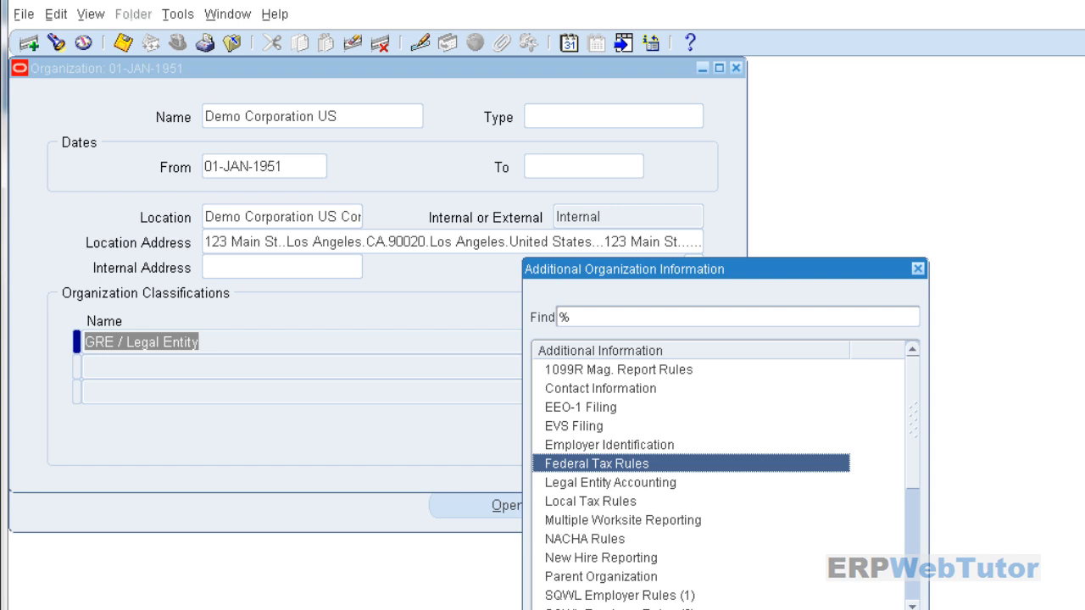
double_click(621, 464)
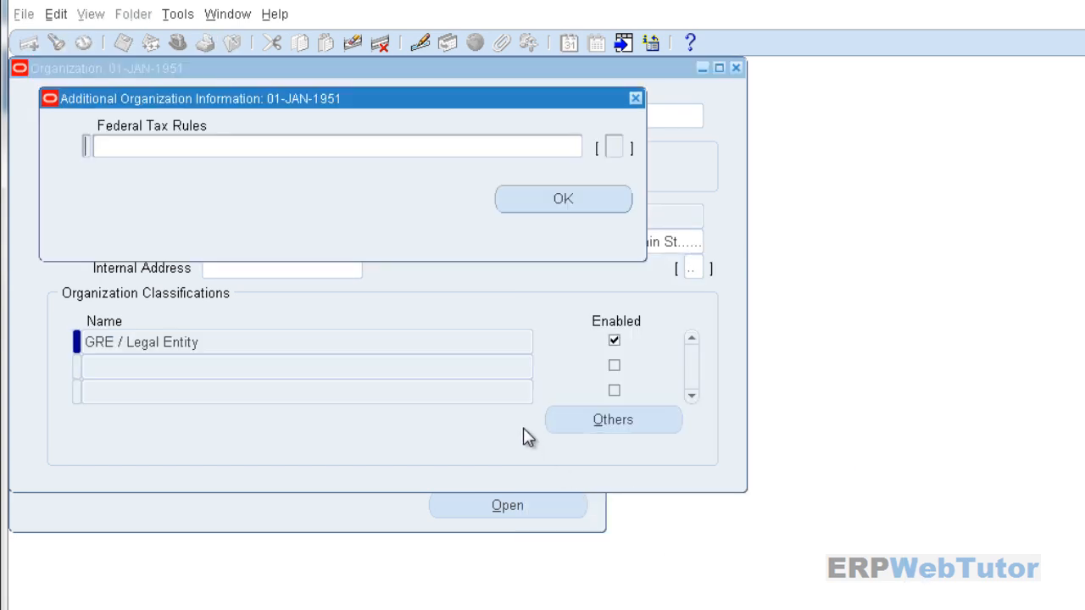
click(377, 148)
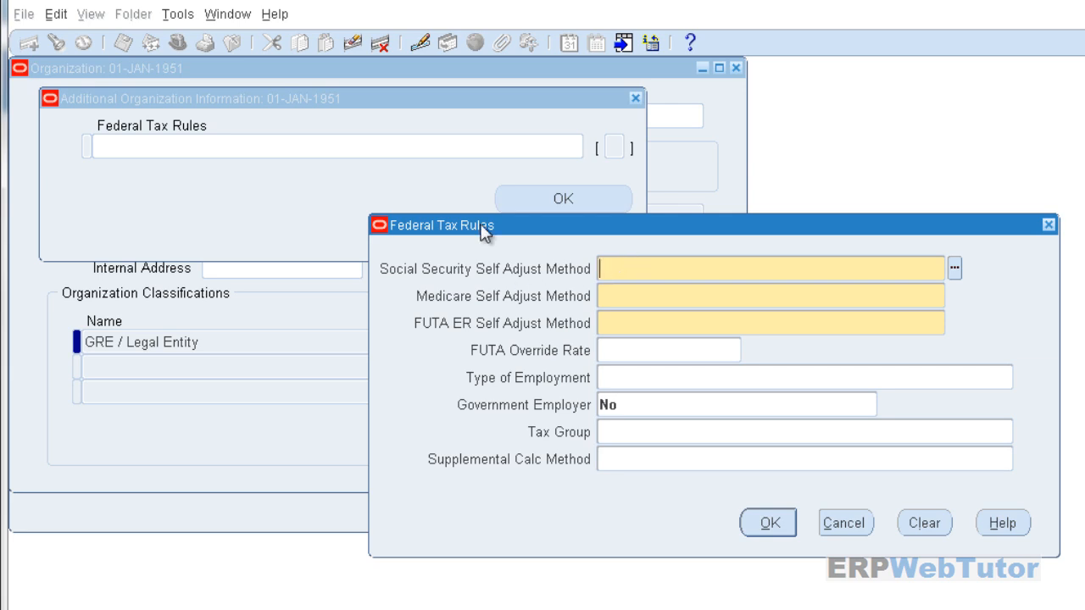
click(955, 267)
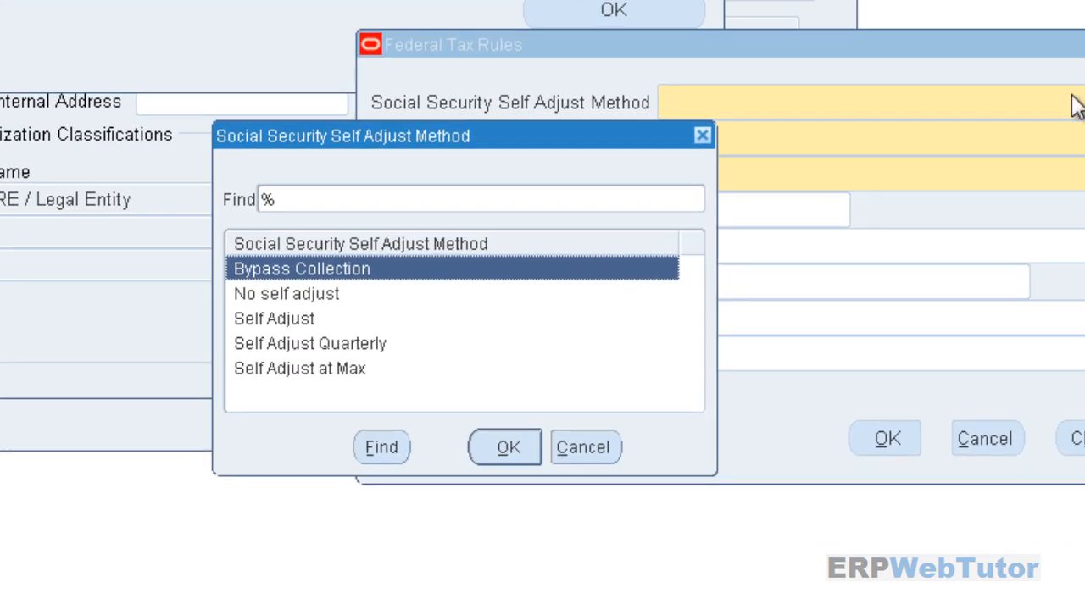
click(287, 318)
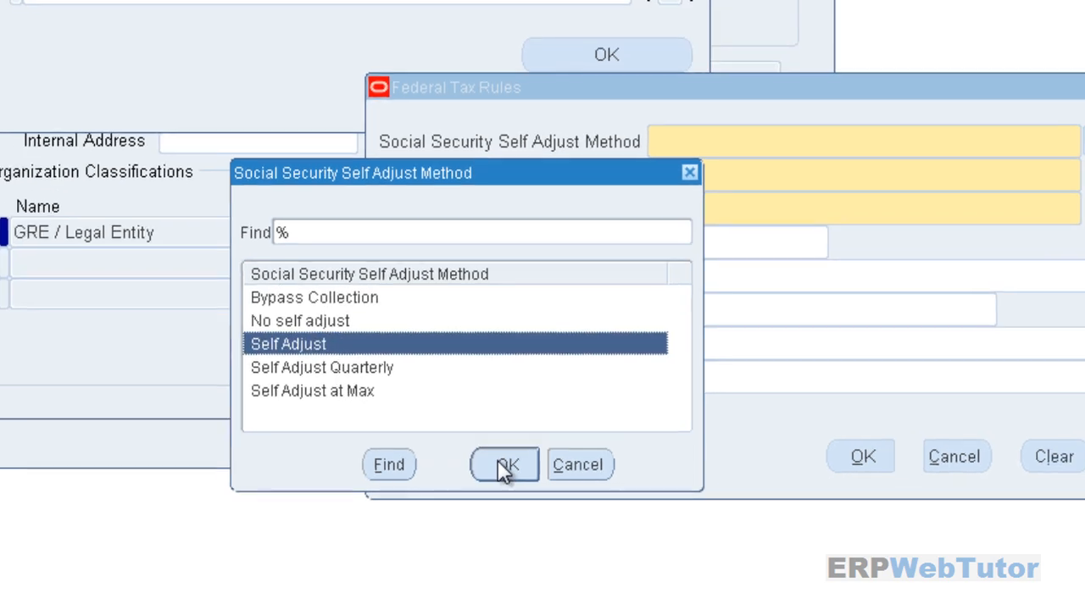
click(505, 452)
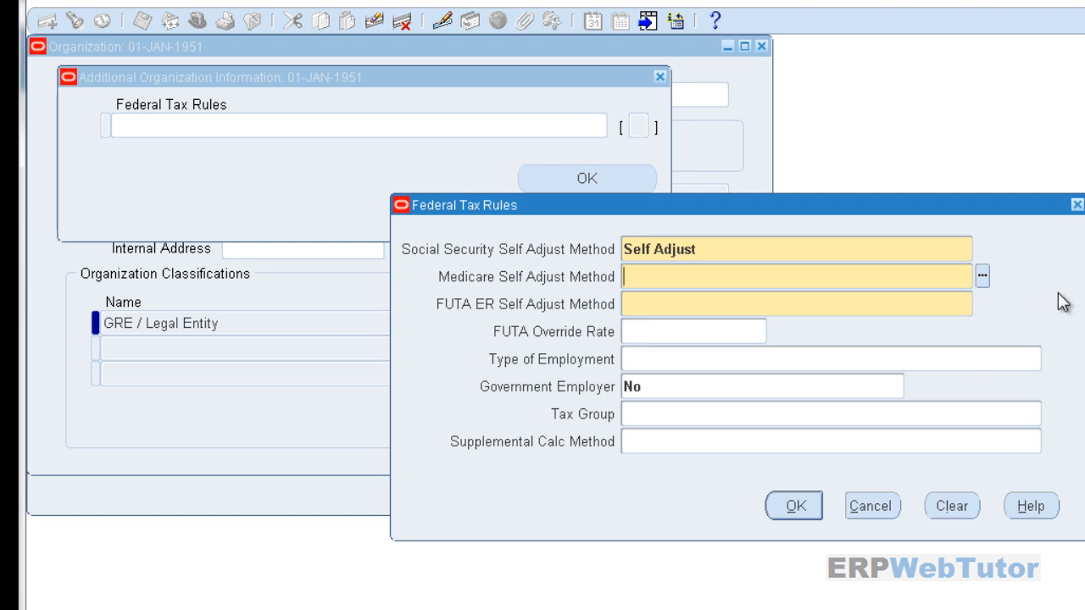
- Set both the Medicare and FUTA ER Self Adjust Methods to Self Adjust in the Federal Tax Rules
click(982, 276)
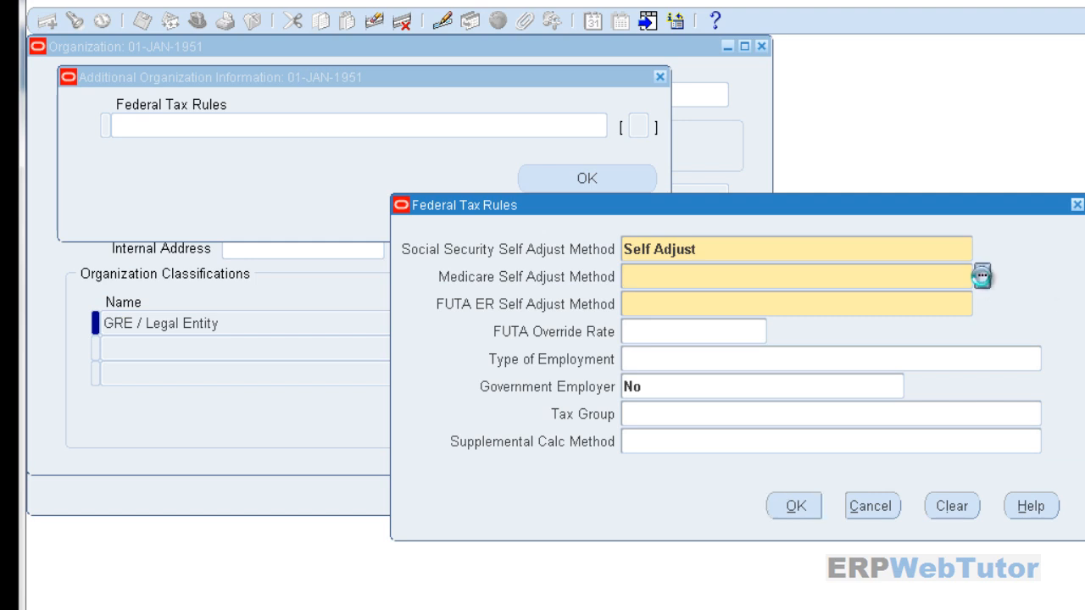
double_click(347, 455)
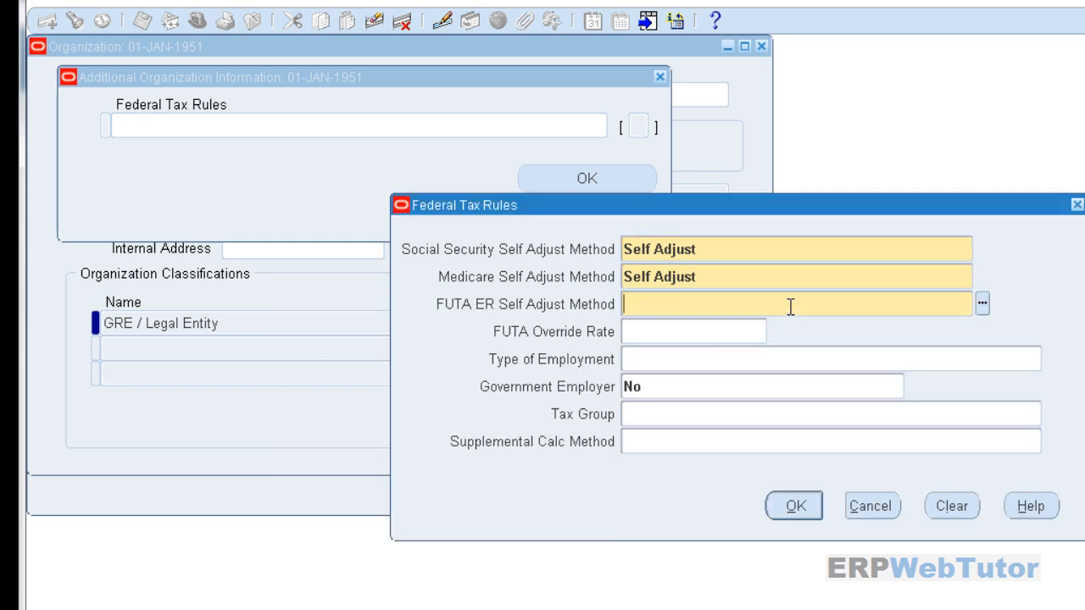
text(sel)
key(Tab)
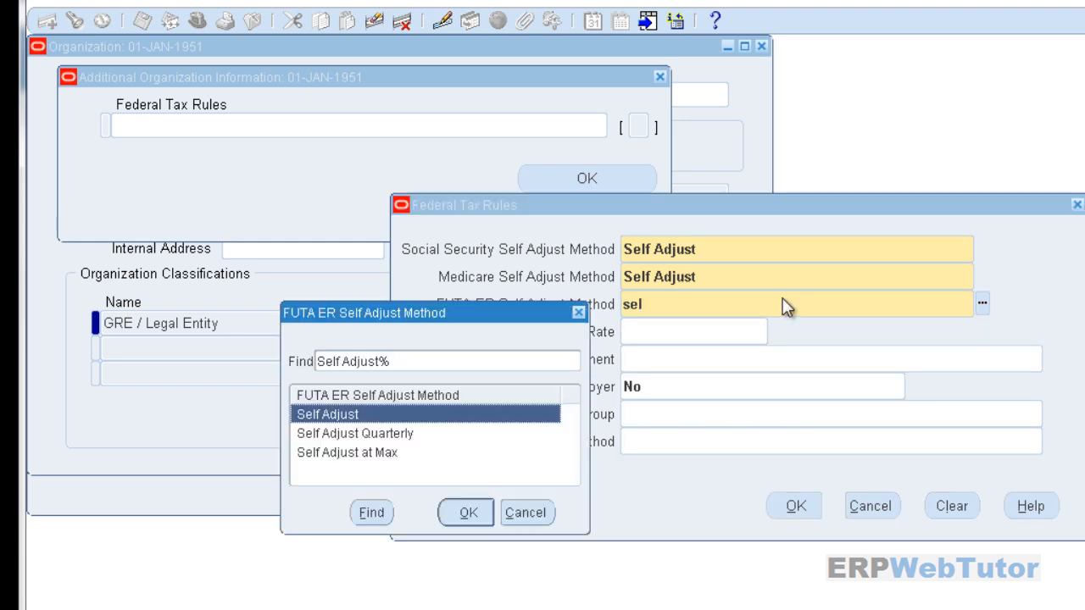
click(469, 512)
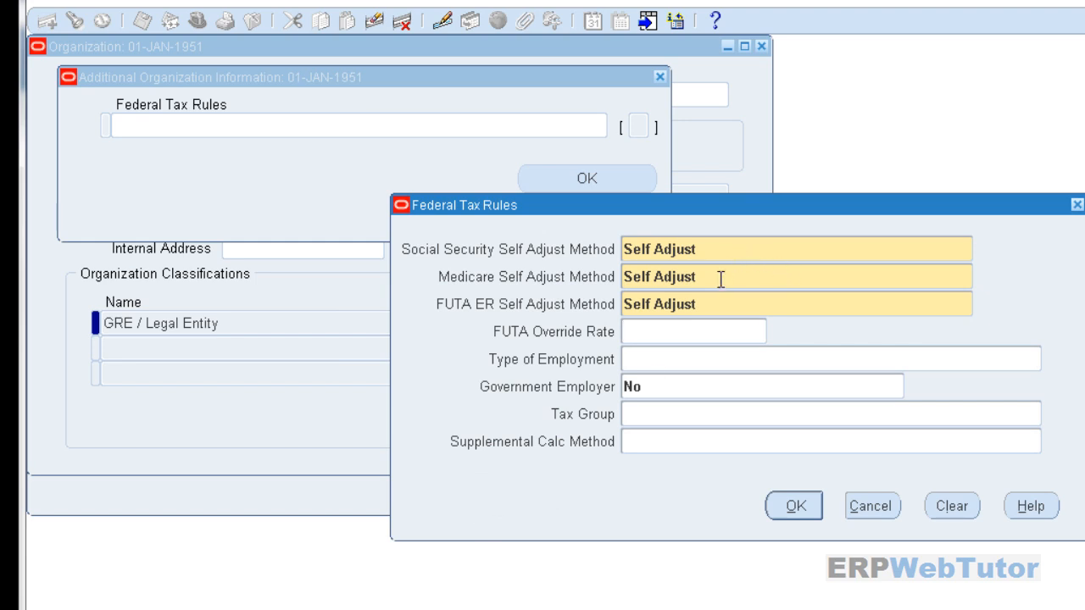
- Set the Type of Employment to Regular (form 941) and save the Federal Tax Rules
click(665, 357)
click(1051, 359)
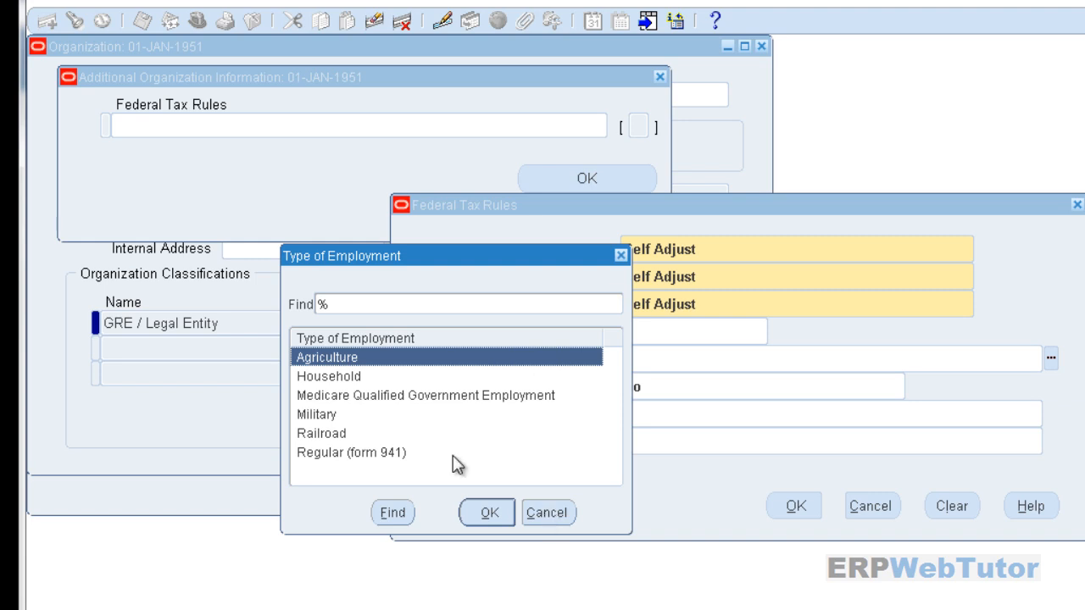
double_click(364, 454)
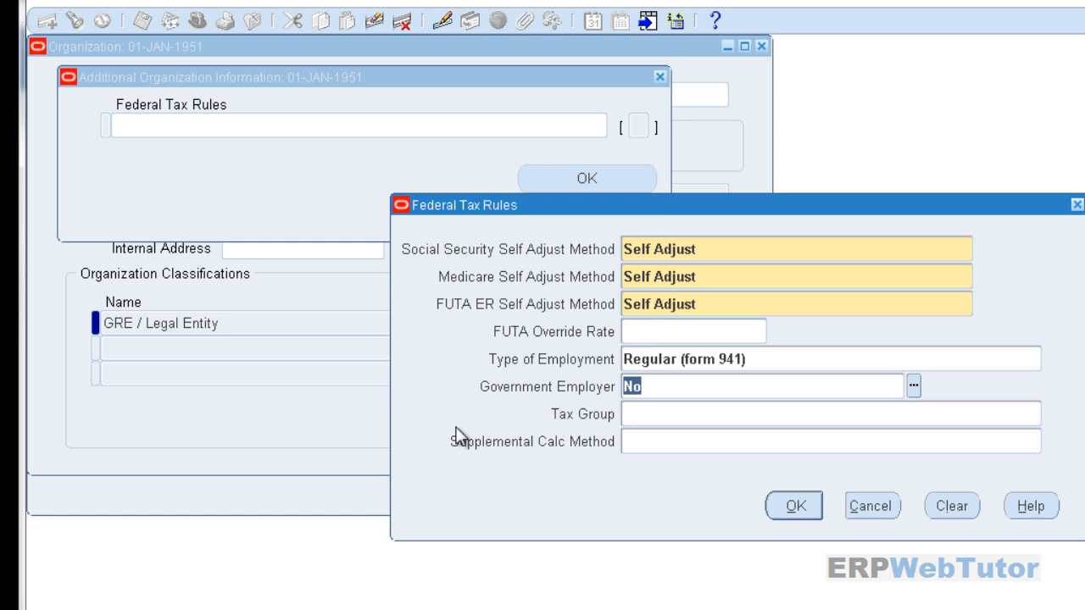
click(739, 417)
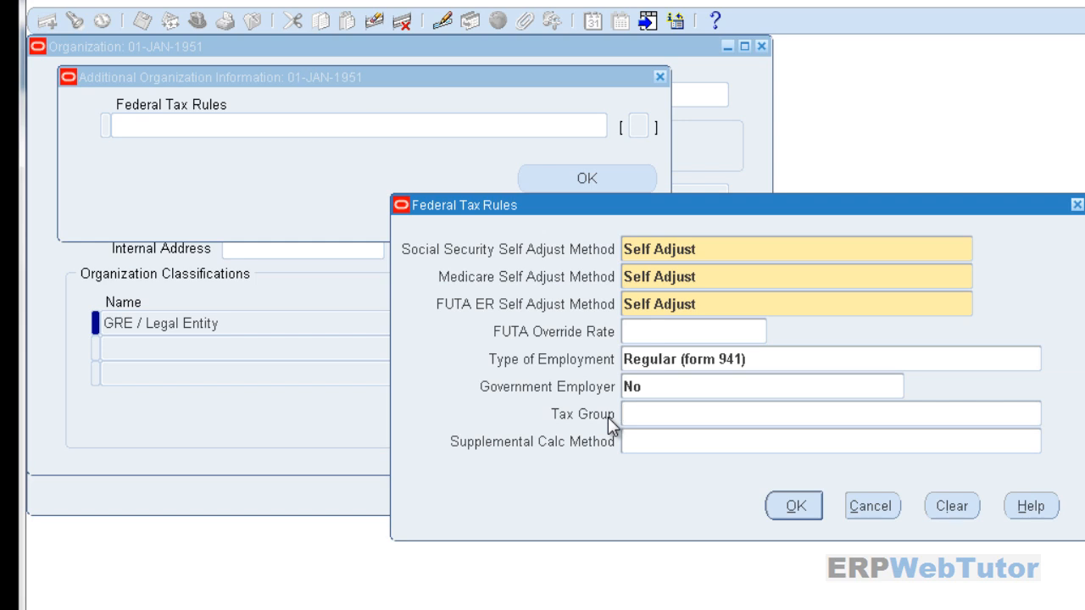
click(792, 506)
click(539, 178)
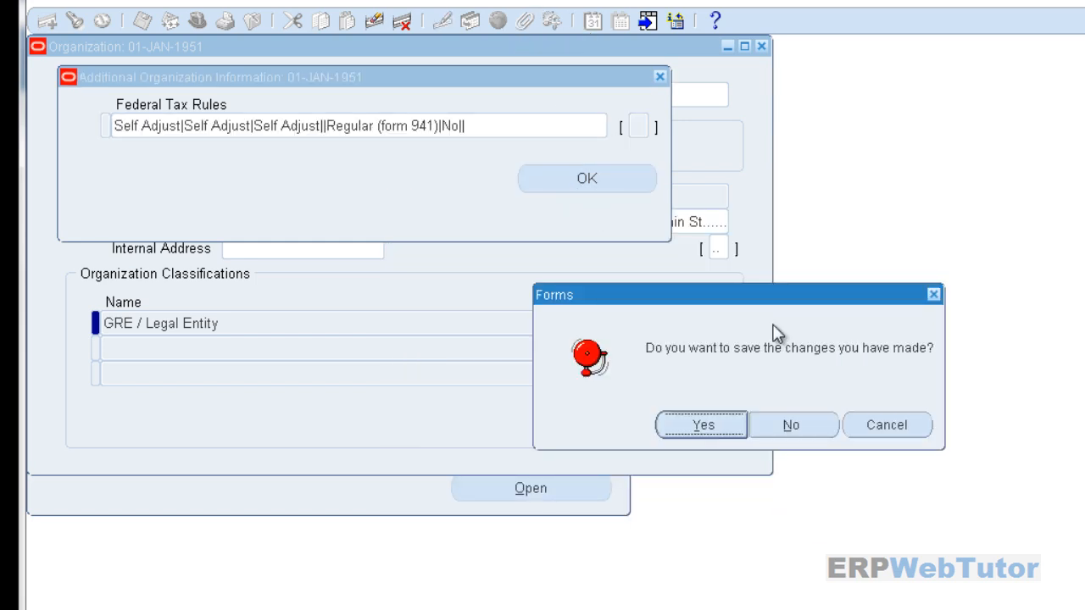
click(711, 434)
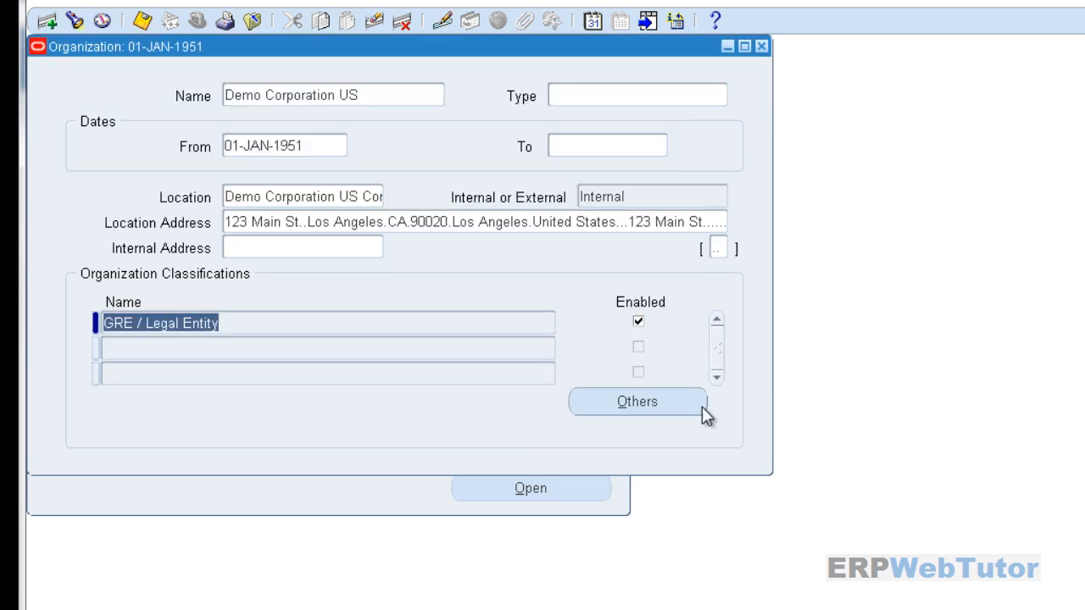
- Start a NACHA Rules entry for the GRE / Legal Entity with the company name Demo Corp US
click(702, 411)
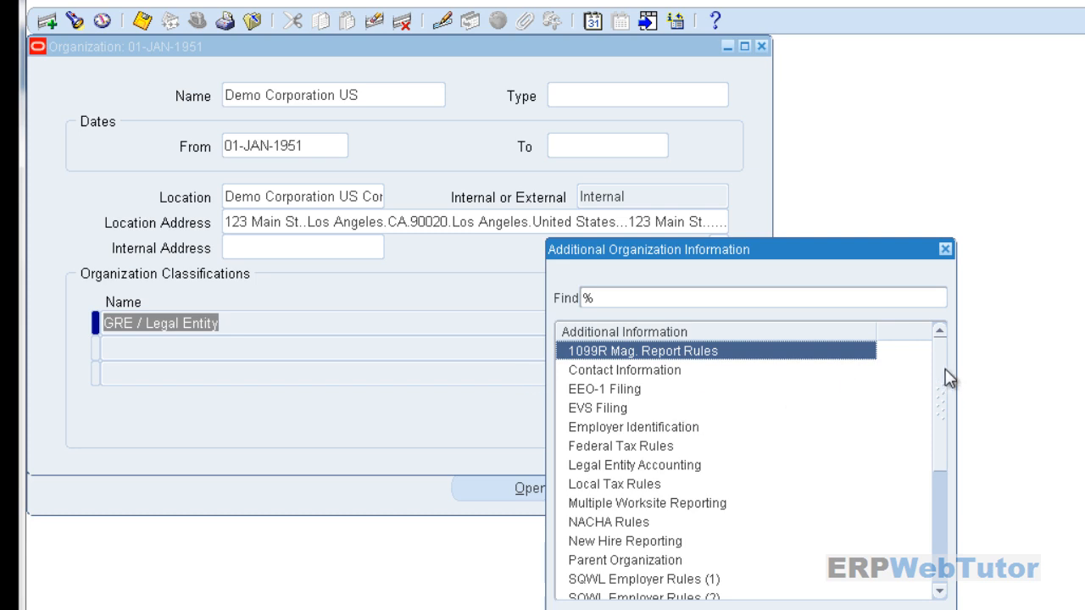
scroll(940, 389, down, 3)
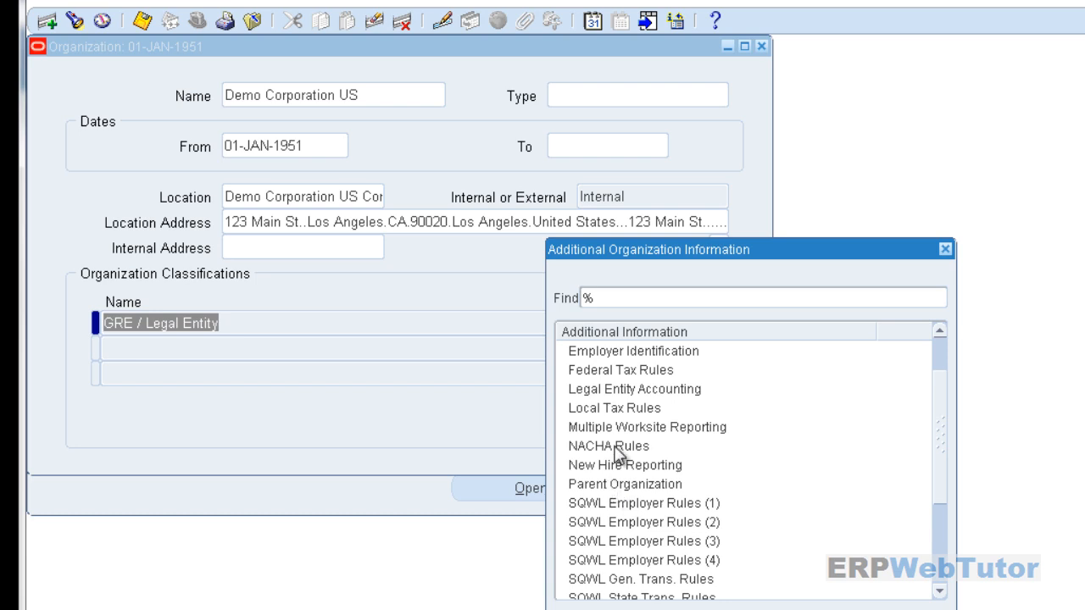
double_click(616, 448)
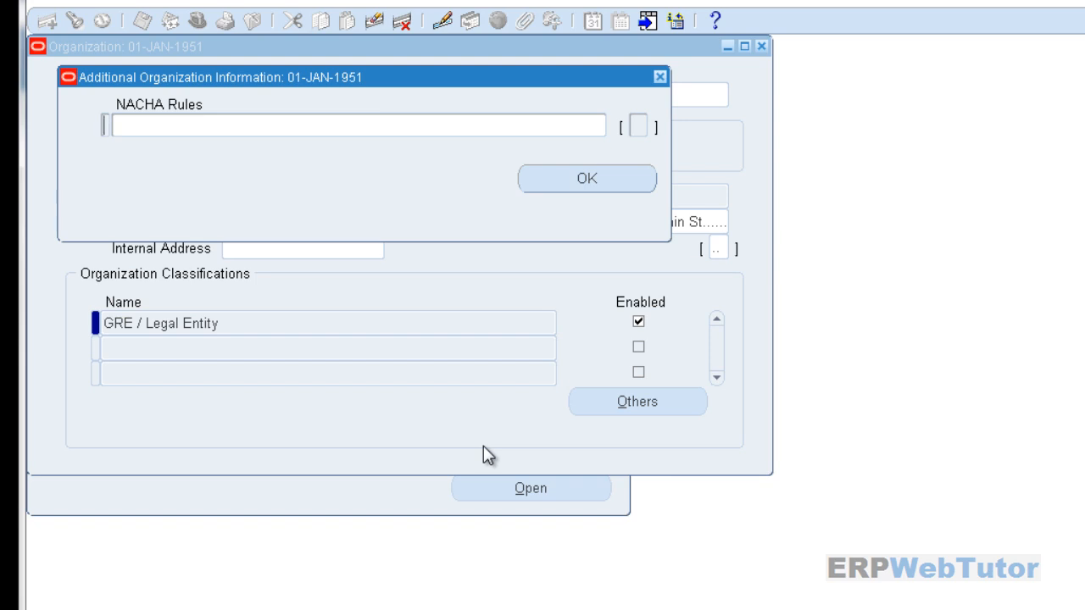
click(452, 128)
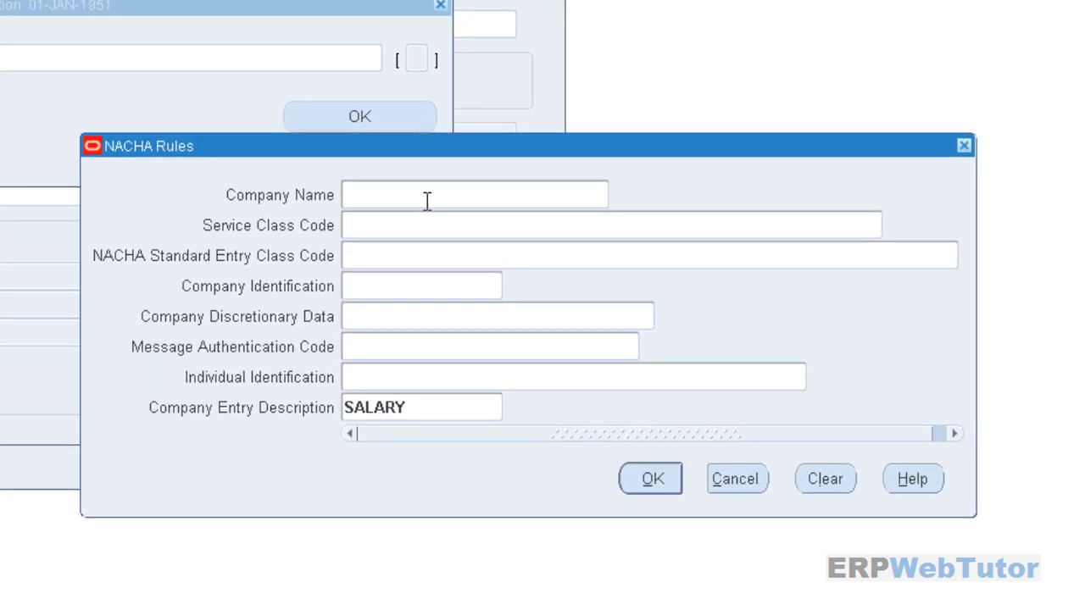
text(Demo Corp US)
- Set the Service Class Code to ACH Entries Mixed Debit and Credits and the NACHA Standard Entry Class Code to Prearranged payment and Deposit entry
click(415, 235)
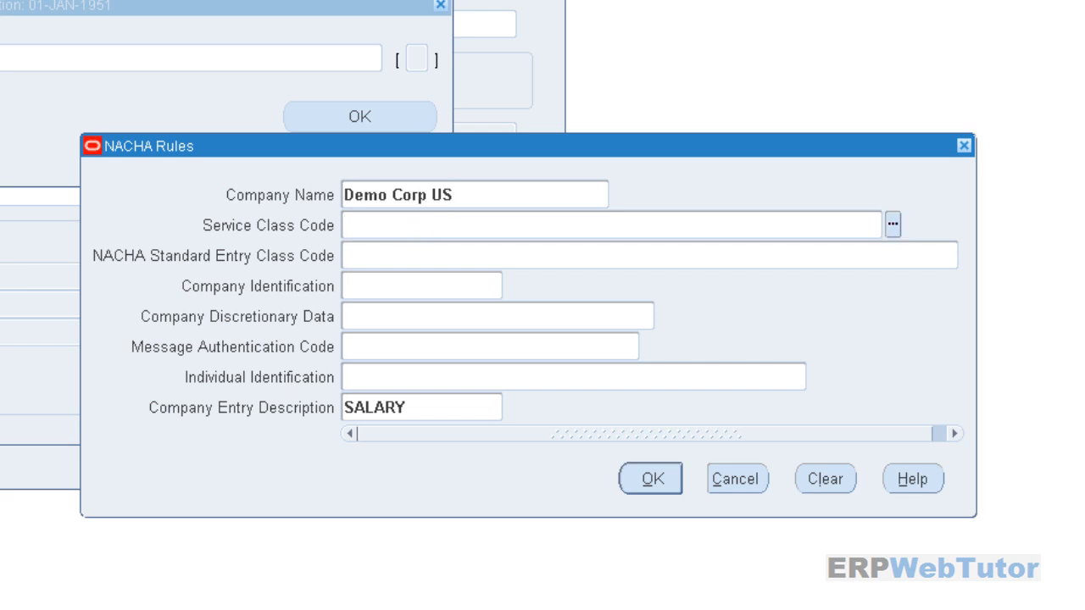
click(892, 225)
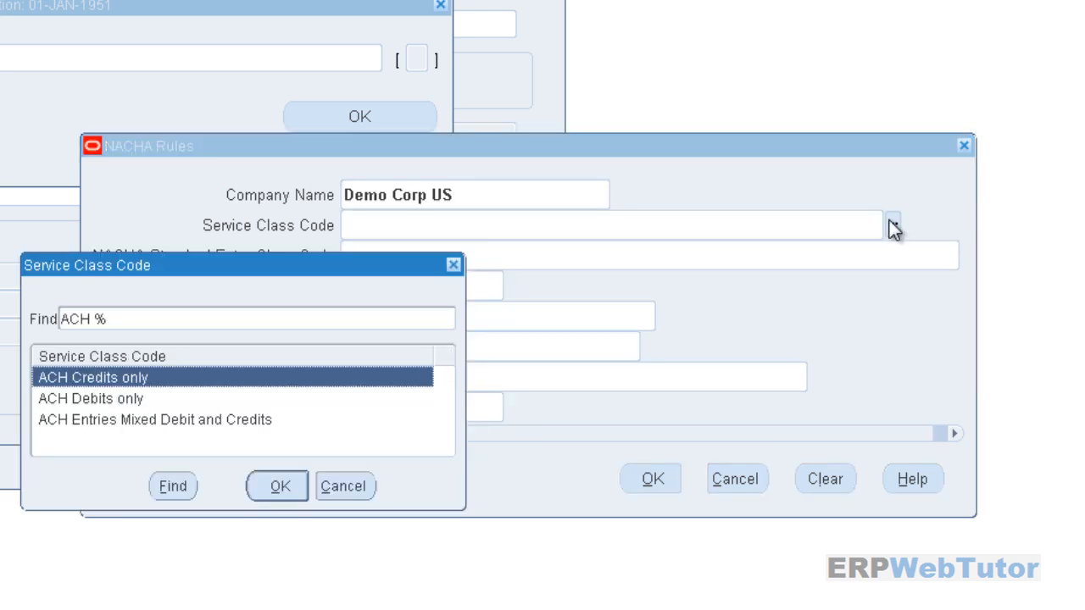
click(146, 421)
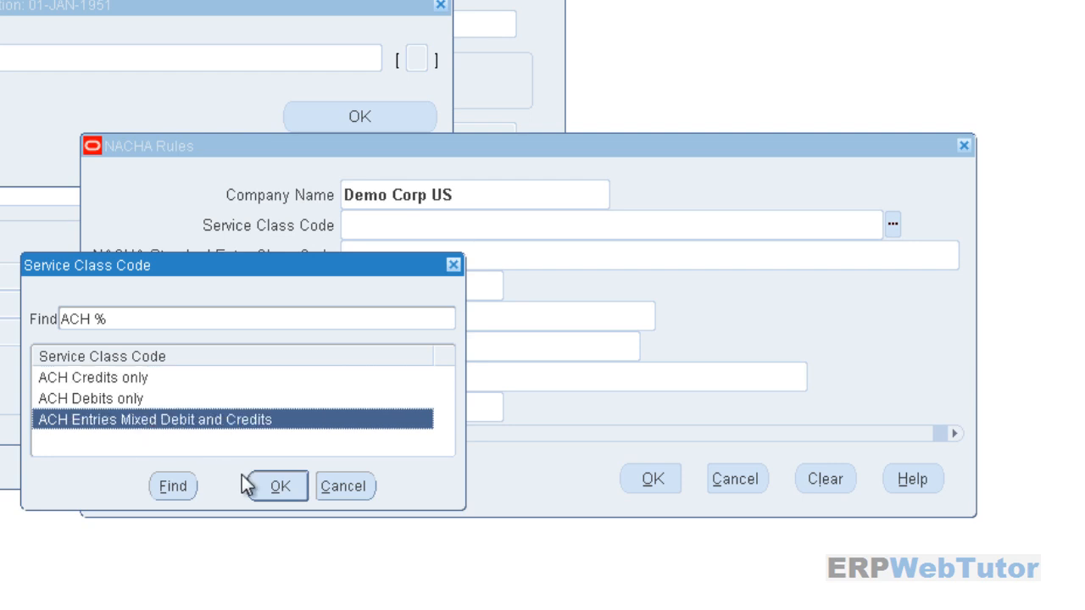
click(255, 479)
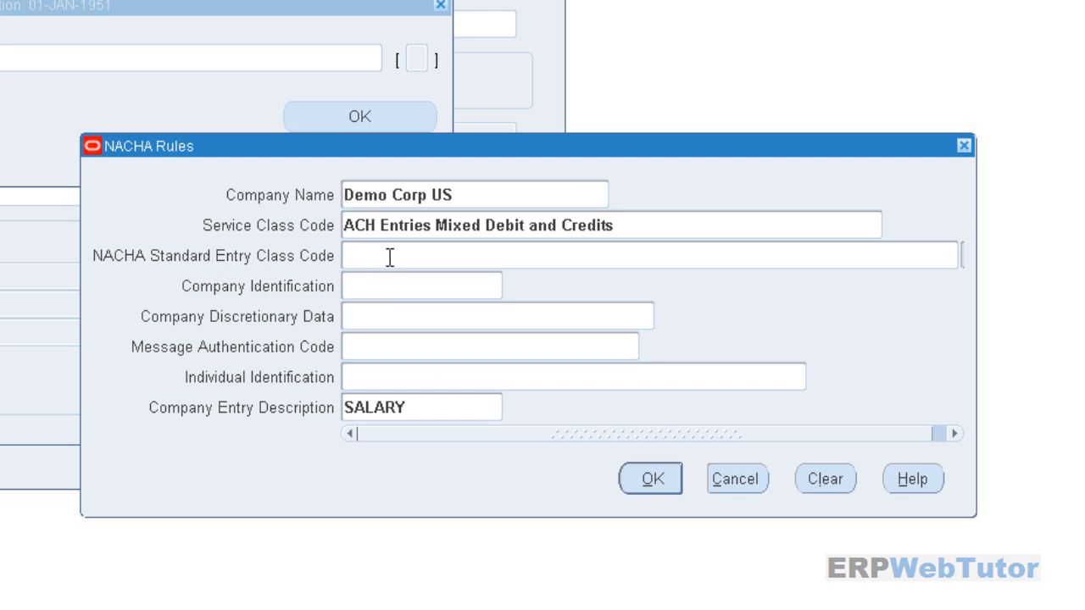
click(963, 256)
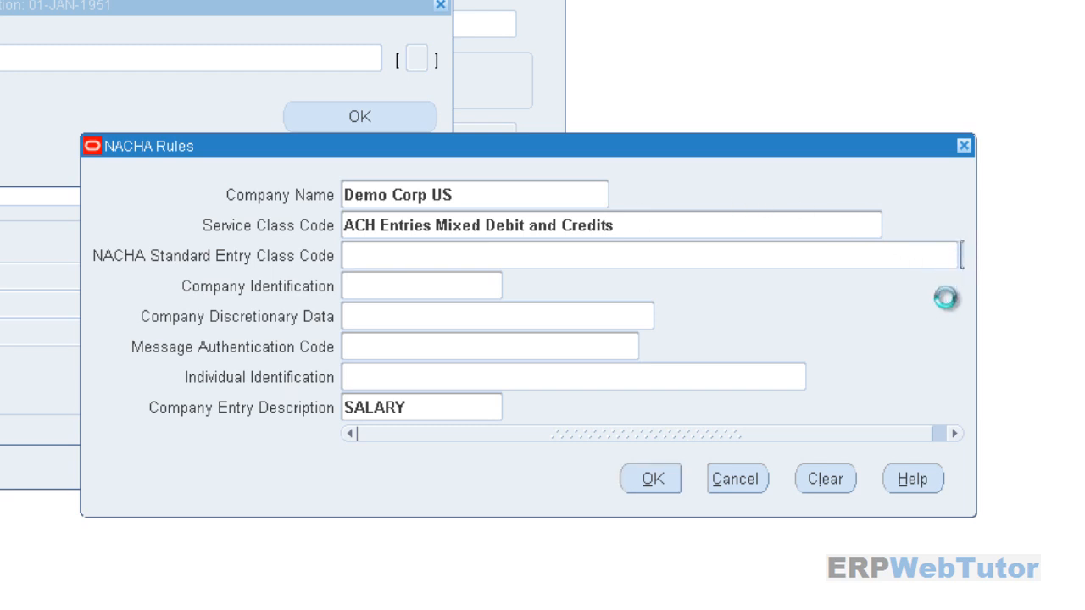
double_click(118, 420)
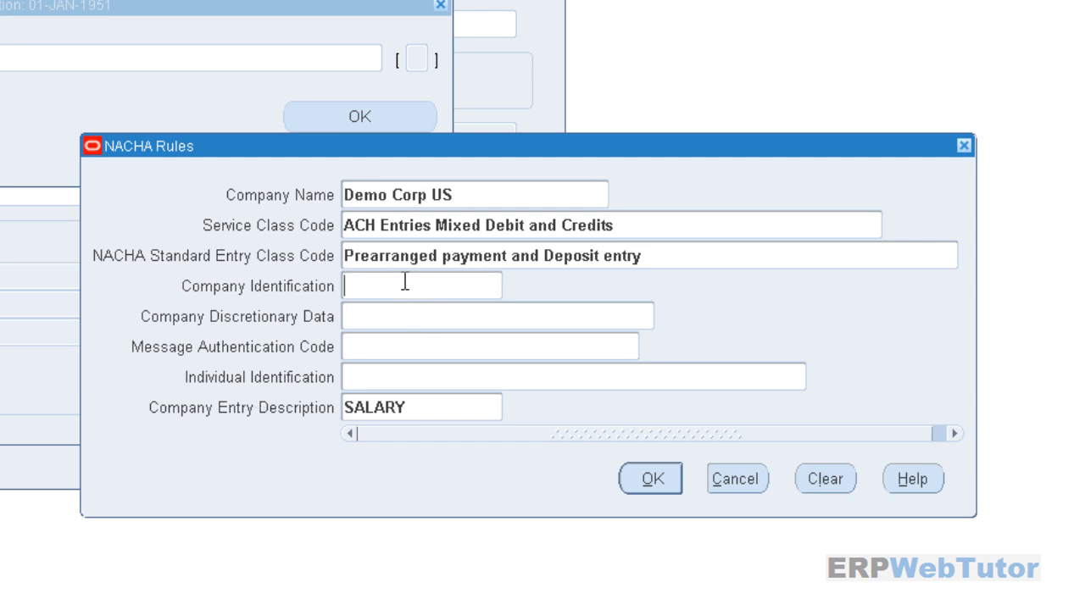
- Enter the company identification number in the NACHA Rules and set Individual Identification to Social Security Number
text(00-00001)
click(394, 315)
click(361, 376)
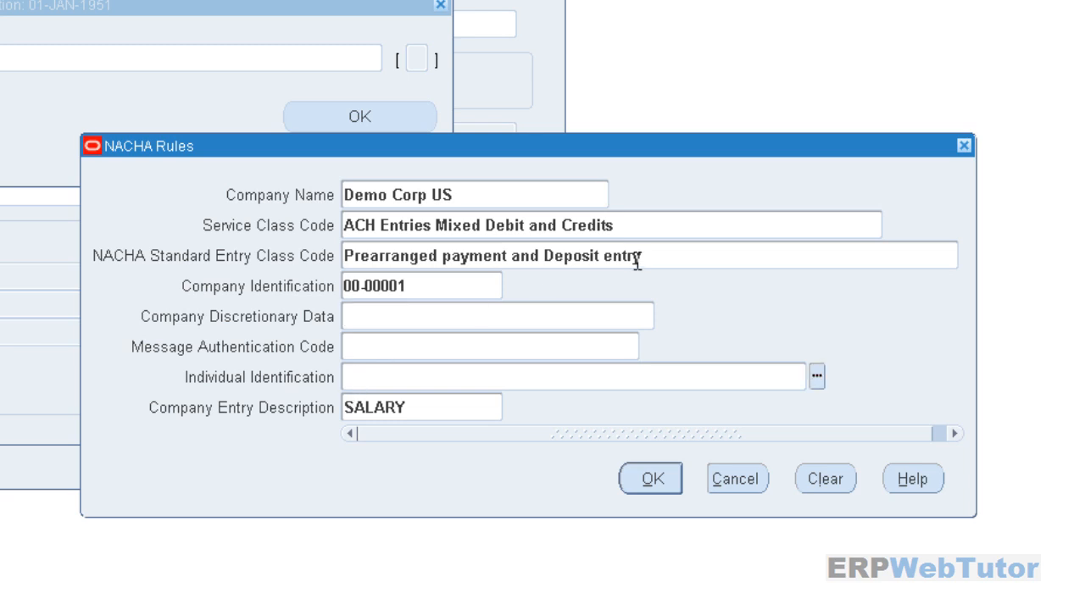
click(819, 379)
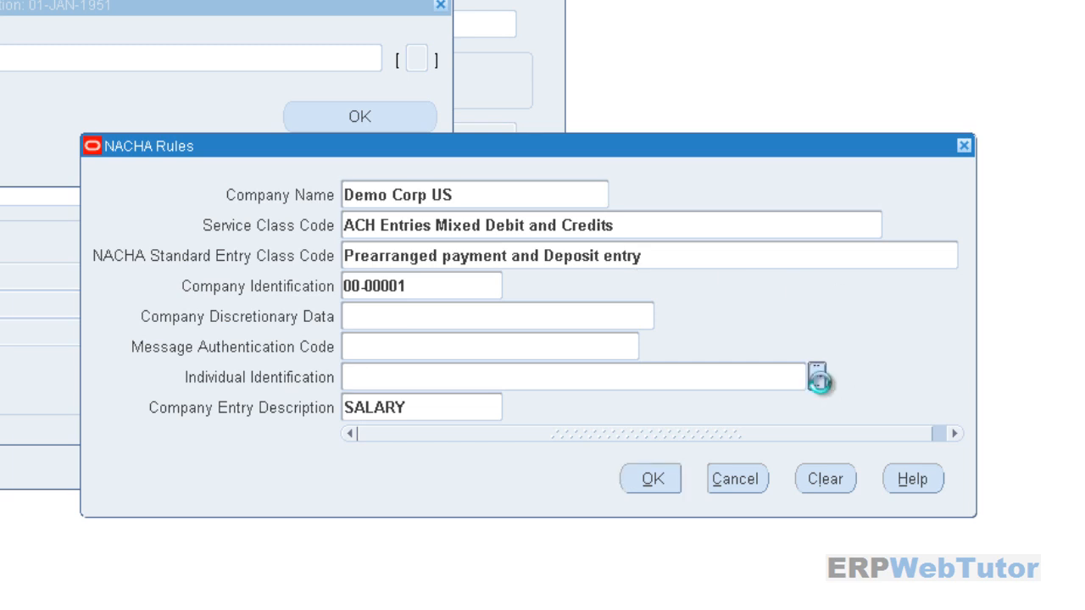
double_click(93, 421)
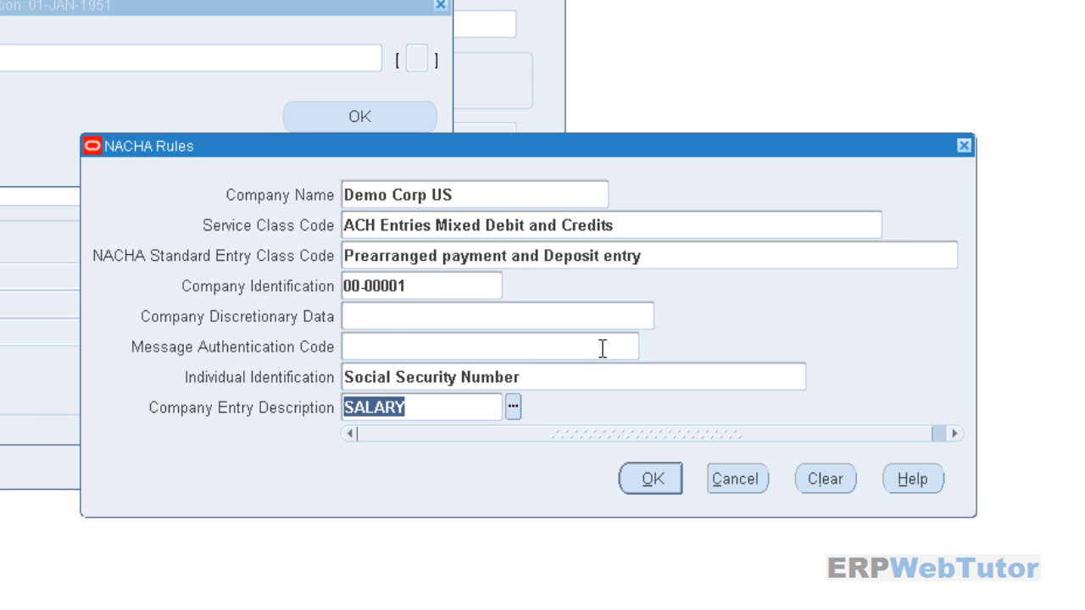
click(745, 371)
click(816, 377)
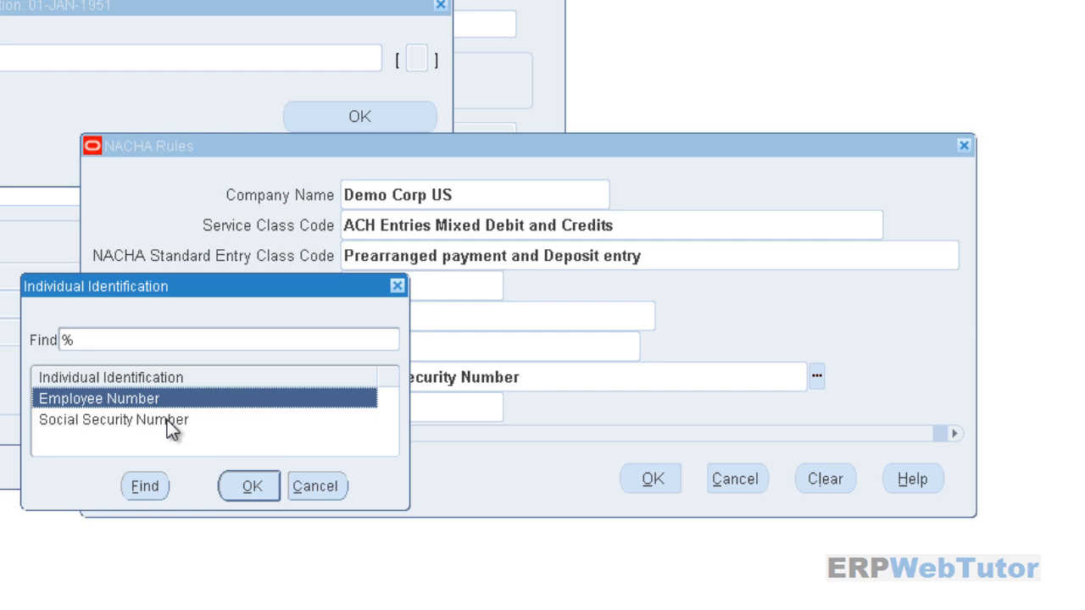
click(314, 485)
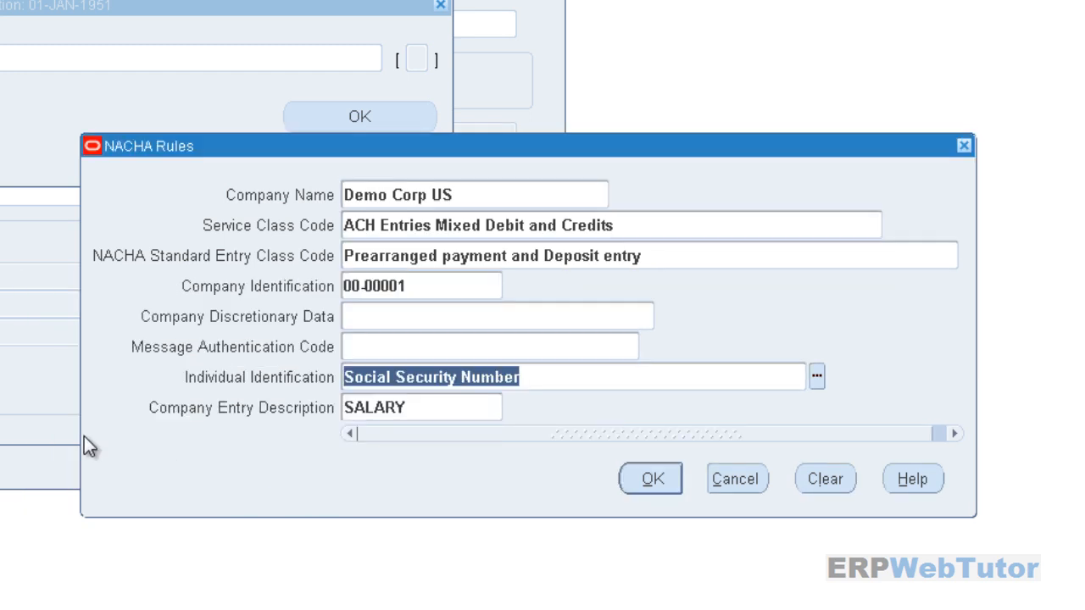
- Set the Company Entry Description to PAYROLL and save the NACHA Rules for the GRE / Legal Entity
click(422, 407)
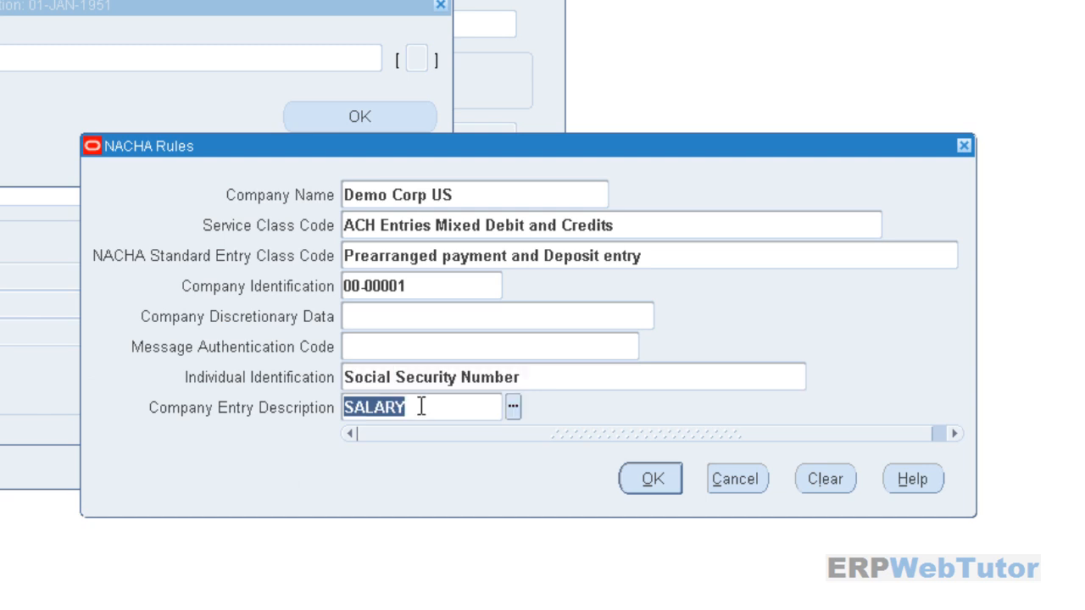
click(513, 409)
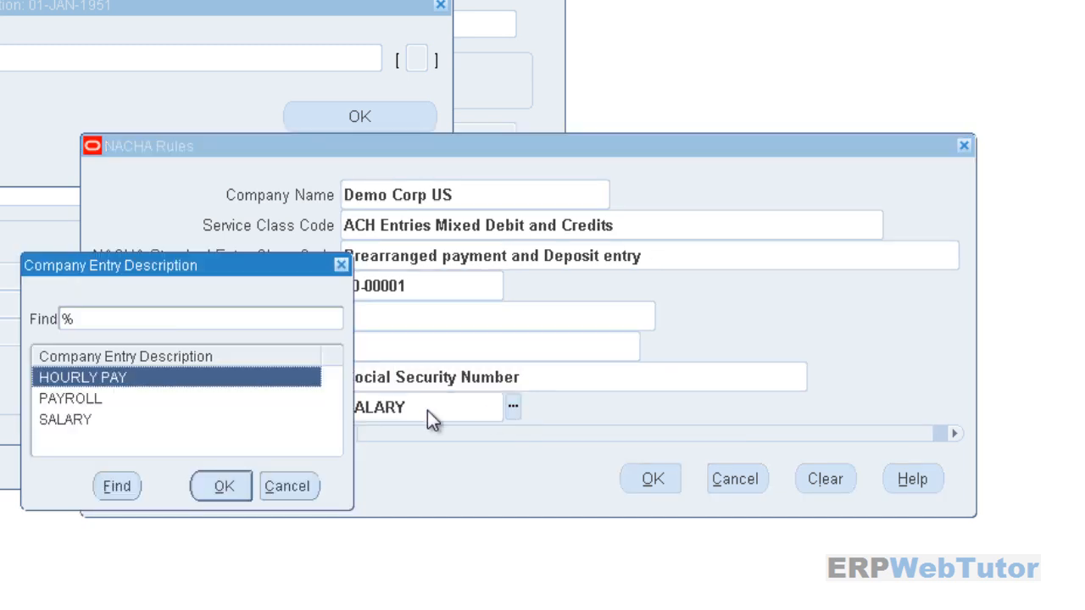
double_click(55, 399)
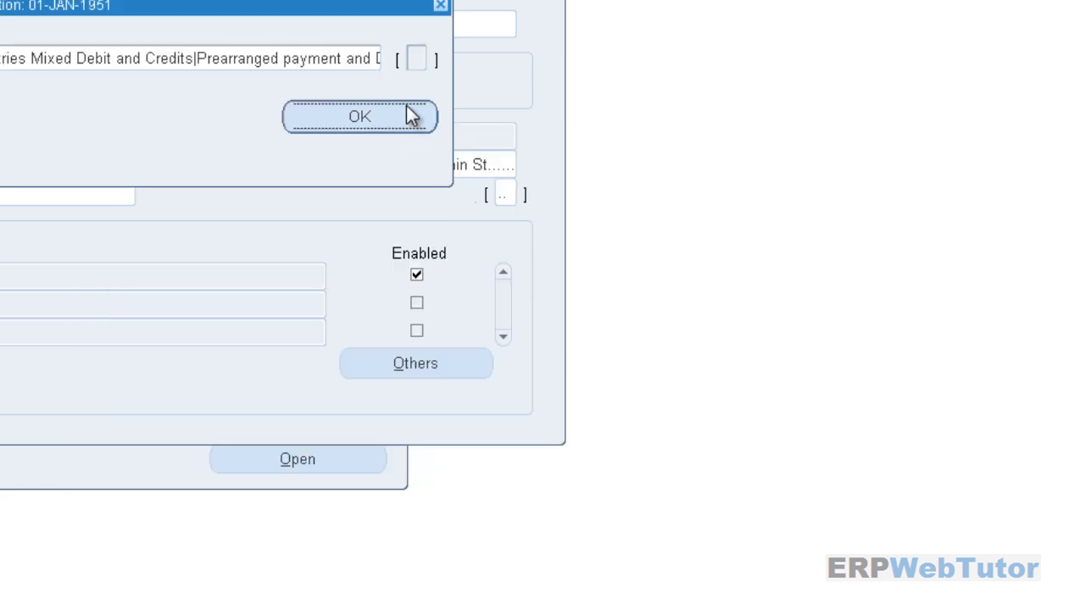
click(411, 114)
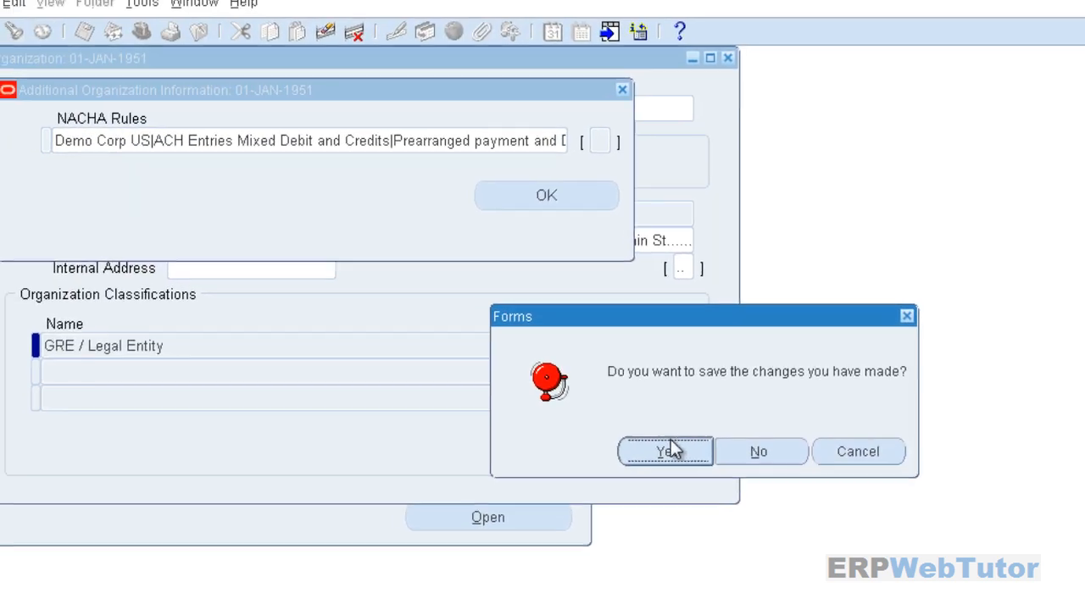
click(489, 387)
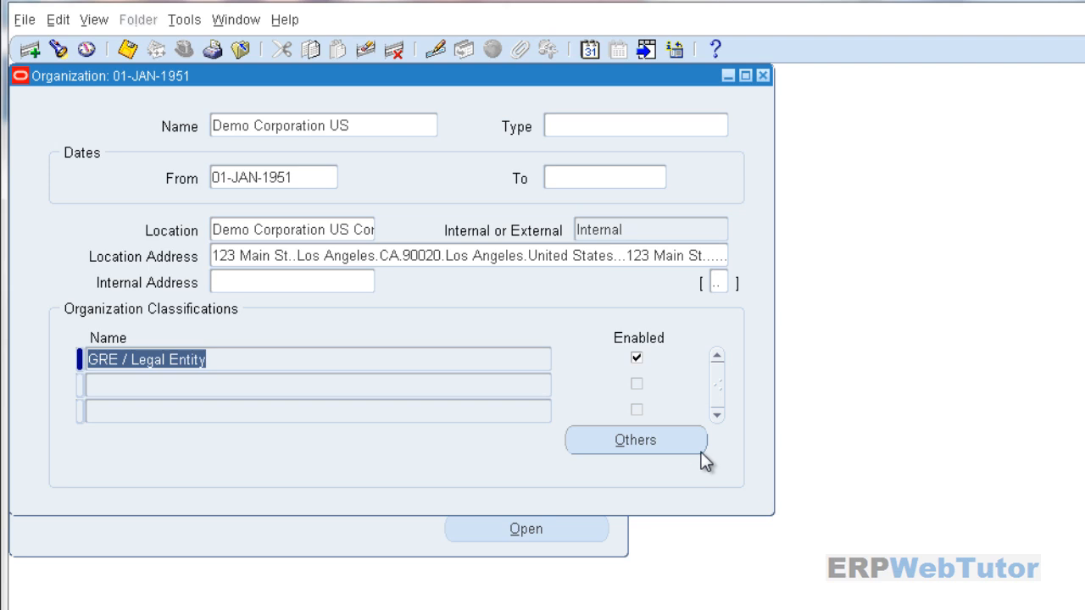
- Start a State Tax Rules entry for the GRE / Legal Entity with the state code CA
click(655, 440)
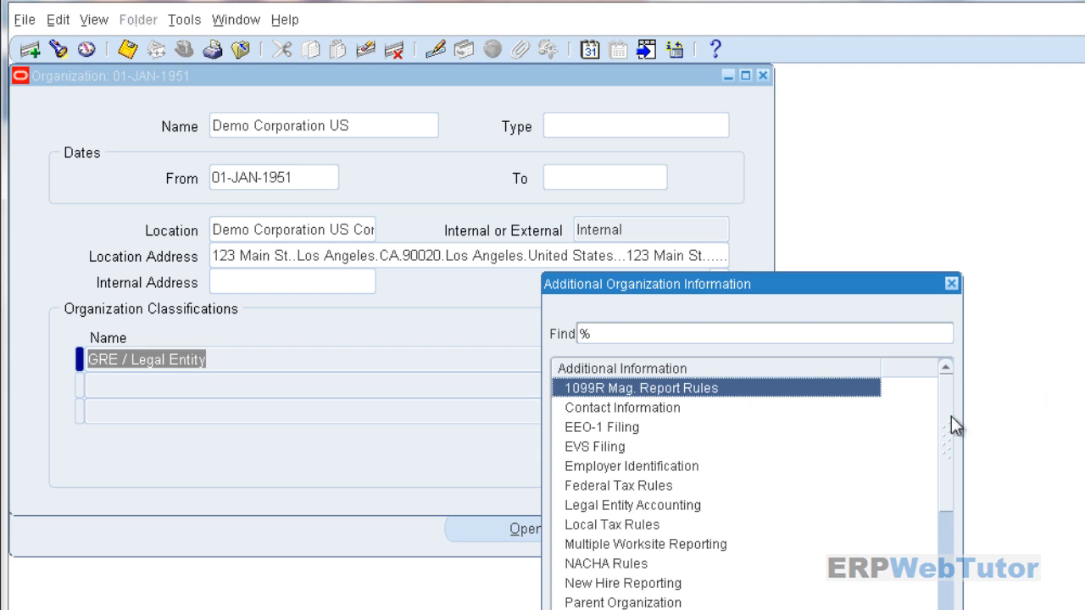
drag(944, 414, 948, 485)
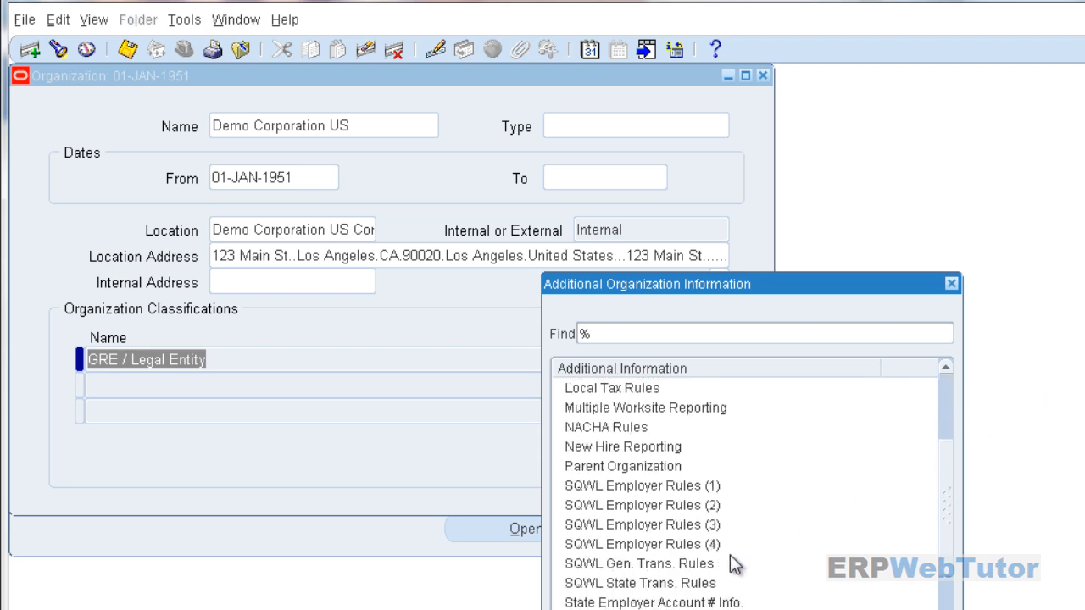
double_click(643, 609)
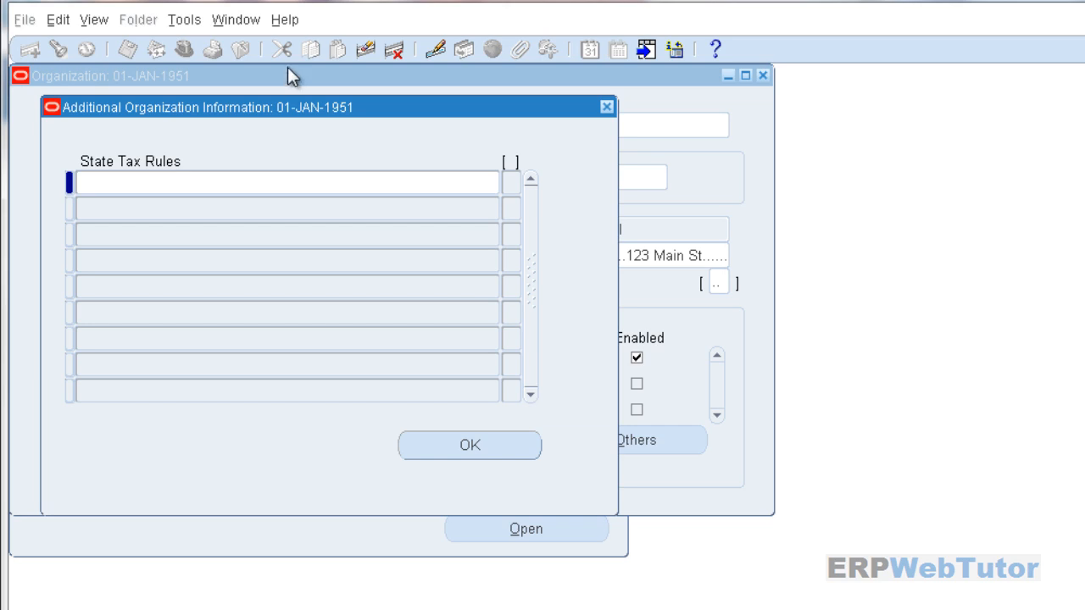
click(305, 187)
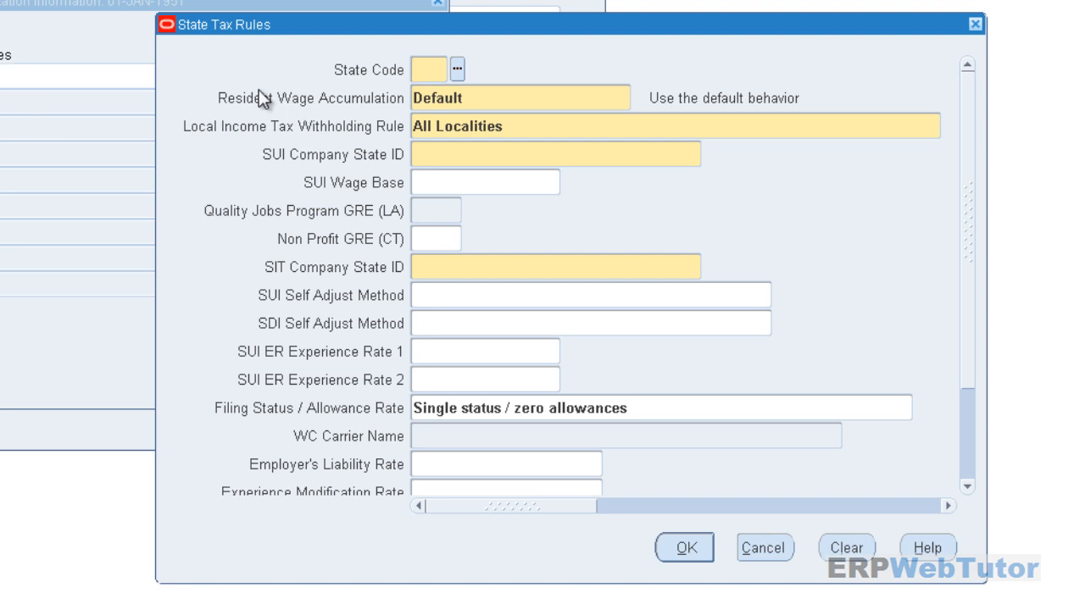
text(CA)
key(Tab)
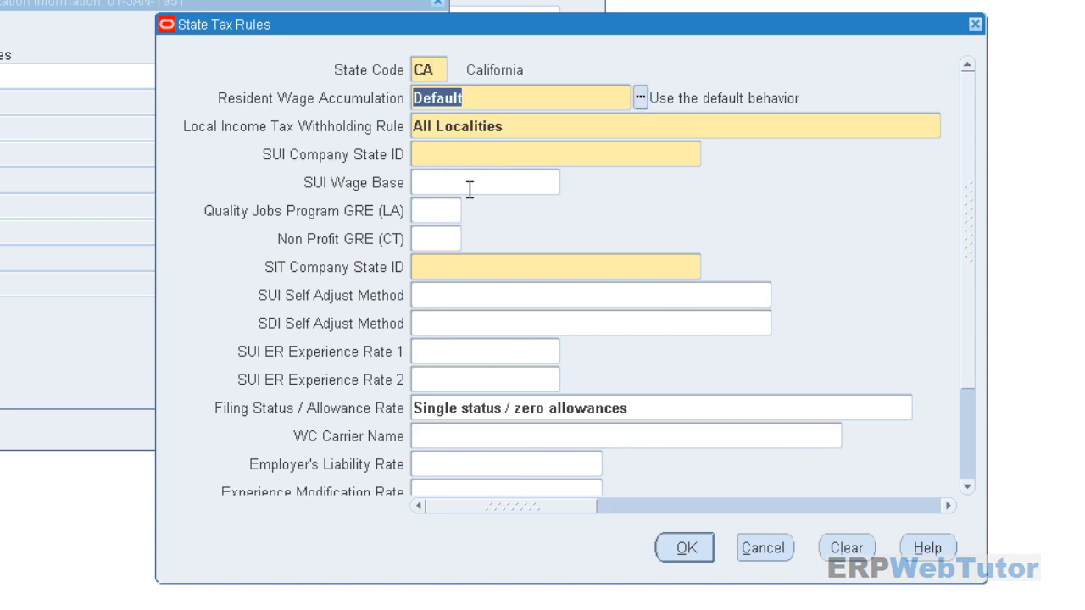
- Enter the company's SUI Company State ID and copy the same ID into the SIT Company State ID
click(470, 153)
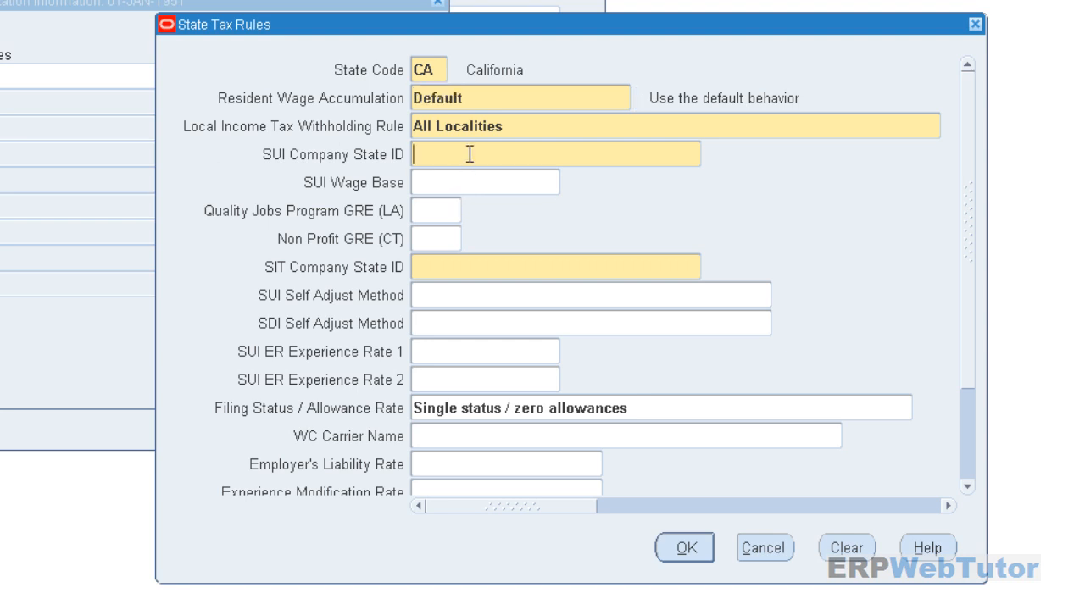
text(00-00001)
drag(490, 145, 340, 129)
key(ctrl+c)
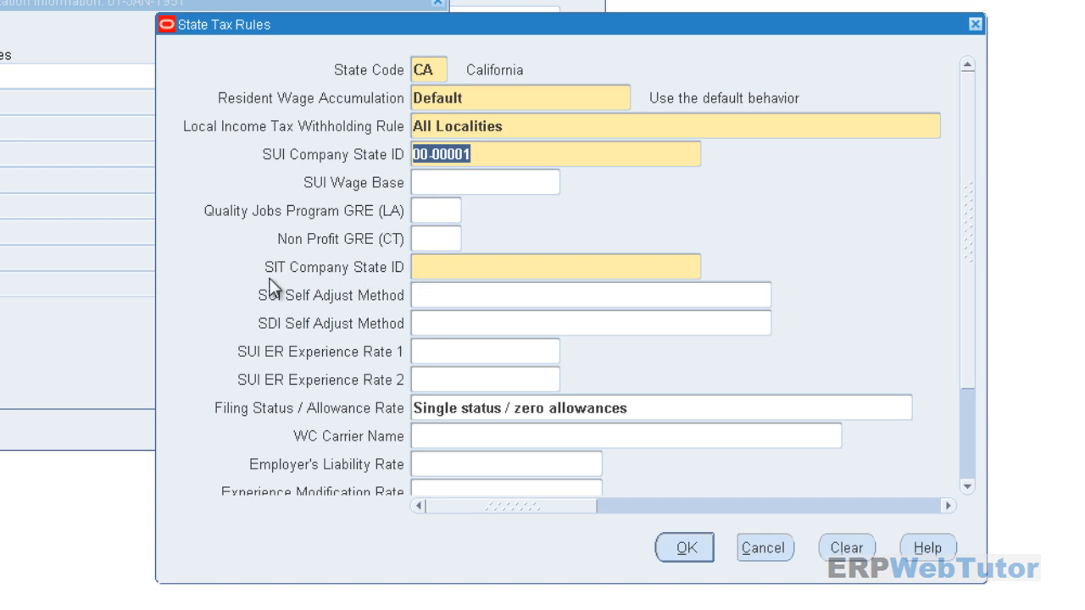
click(418, 269)
key(ctrl+v)
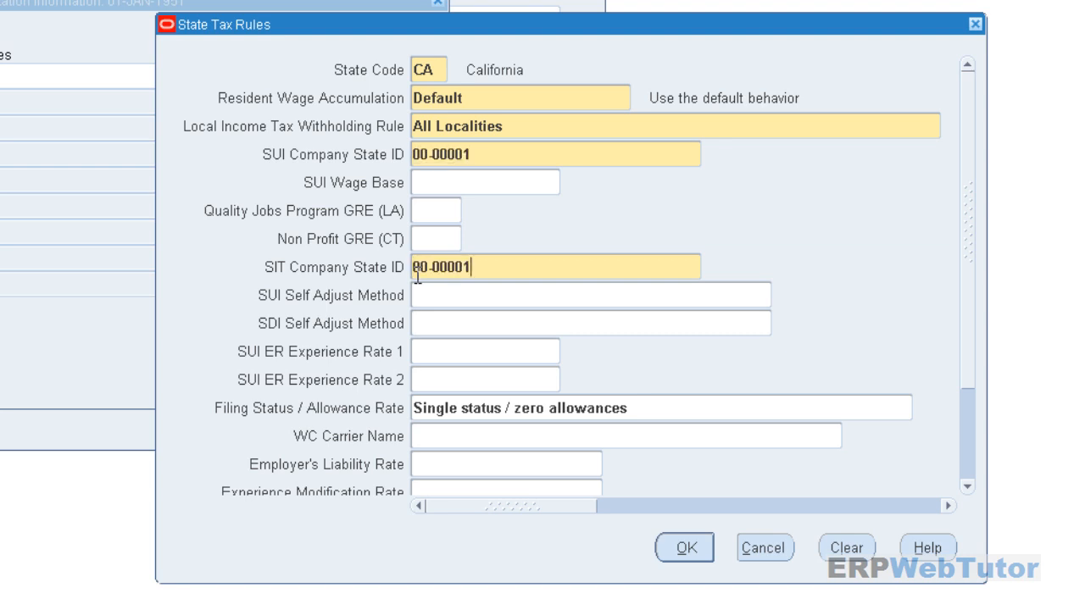
- Set both the SUI and SDI Self Adjust Methods to Self Adjust in the State Tax Rules
click(461, 305)
text(SEL)
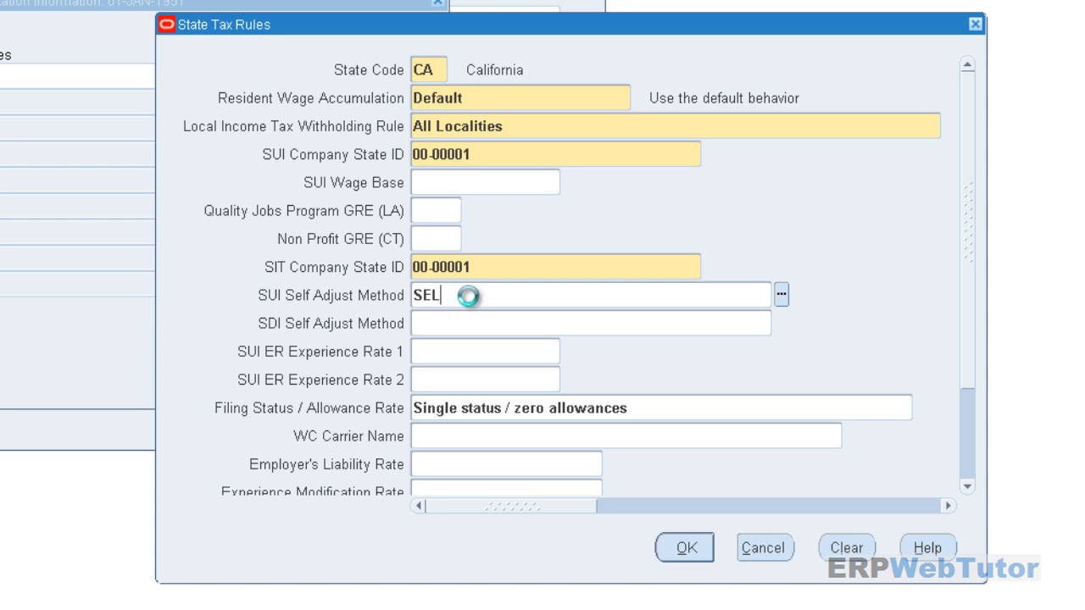
key(Tab)
click(280, 450)
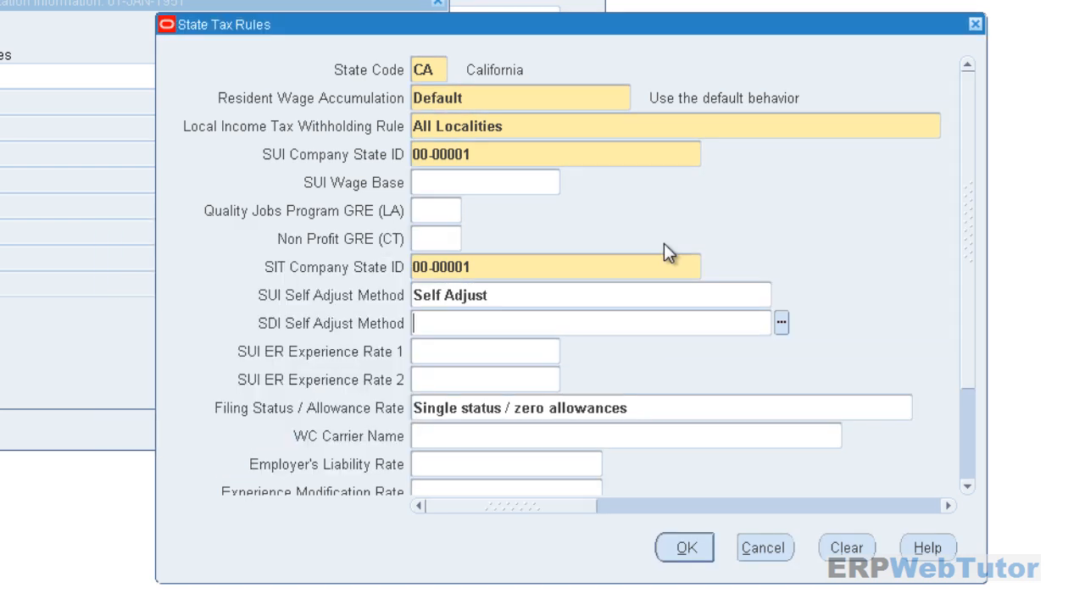
text(SEL)
key(Tab)
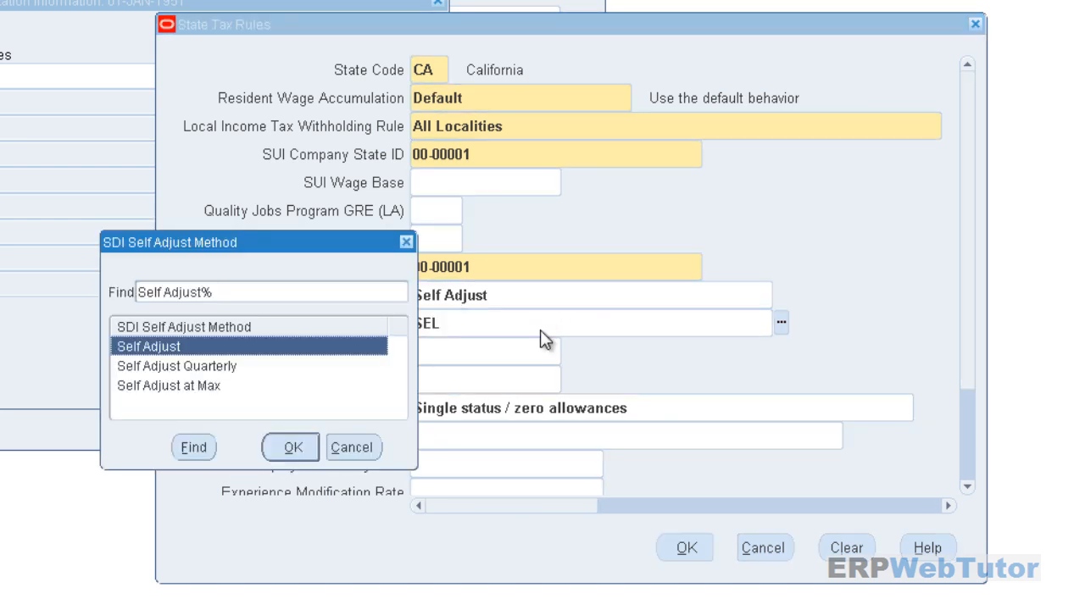
click(293, 448)
text(SEL)
key(Tab)
click(636, 366)
click(513, 356)
key(BackSpace)
key(BackSpace)
key(BackSpace)
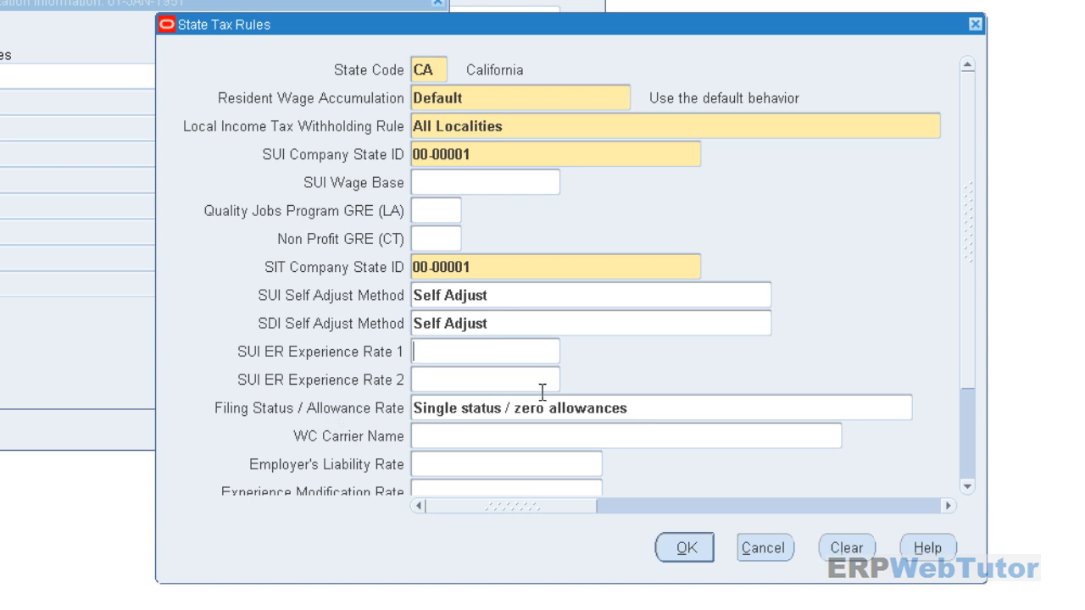
- Check the filing status and the optional fields, then accept and save the California State Tax Rules
click(741, 409)
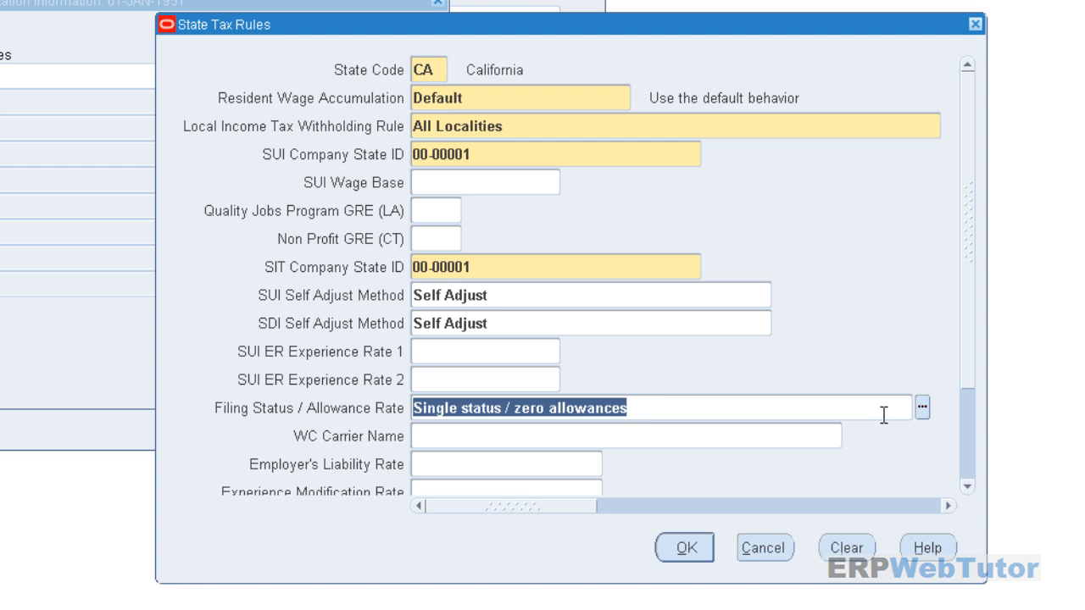
drag(962, 323, 962, 448)
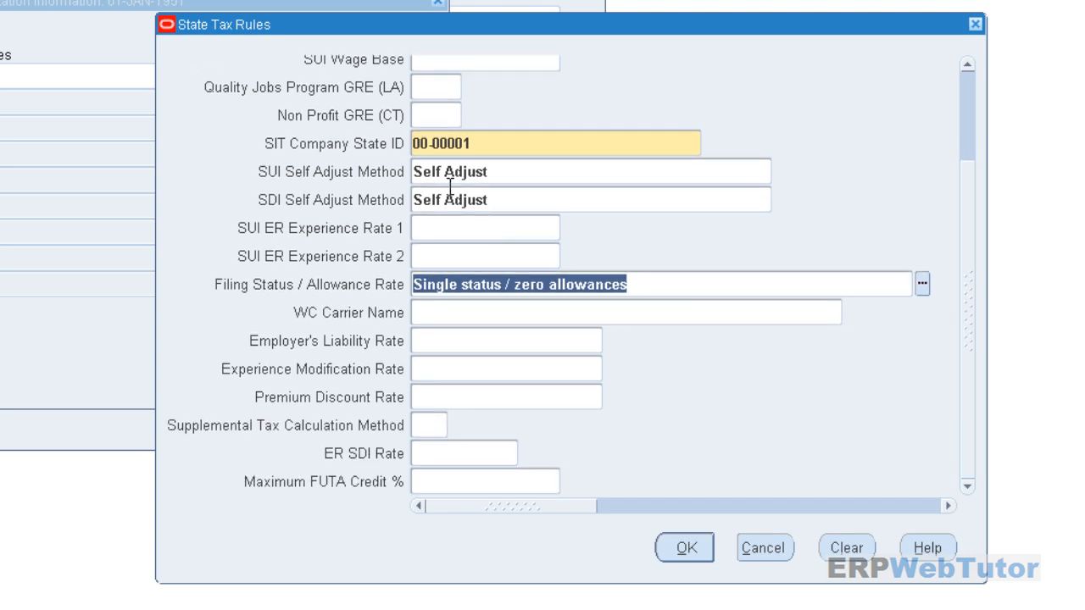
click(461, 312)
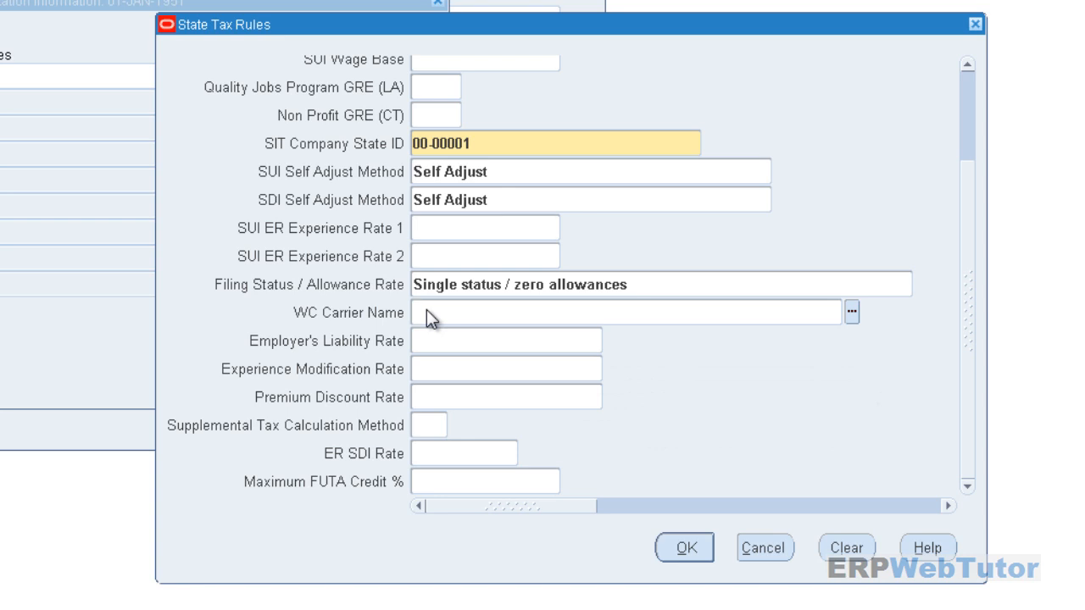
click(458, 311)
drag(963, 135, 970, 84)
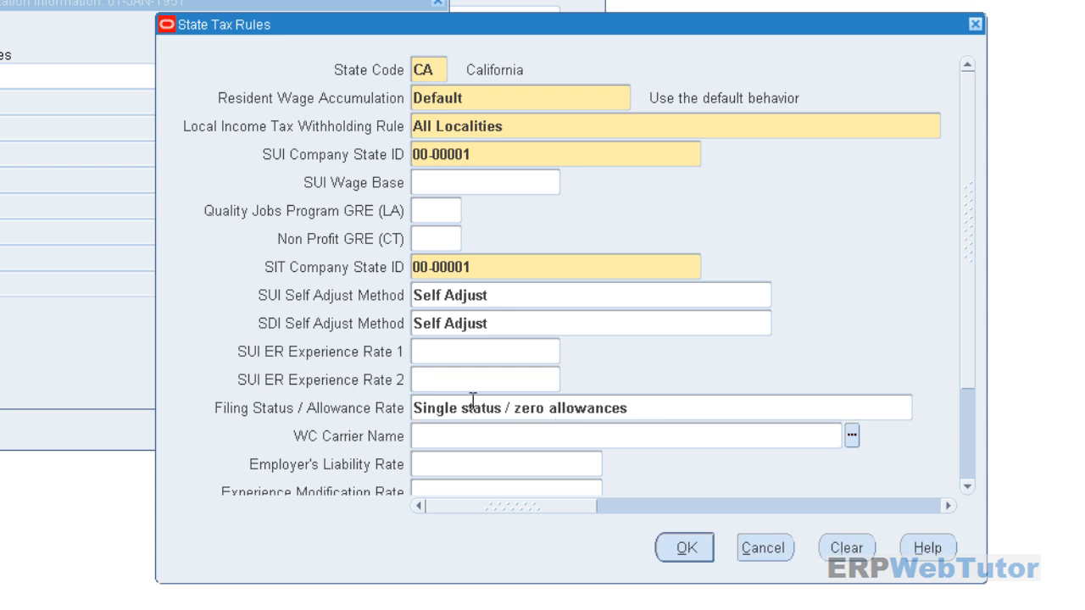
click(687, 548)
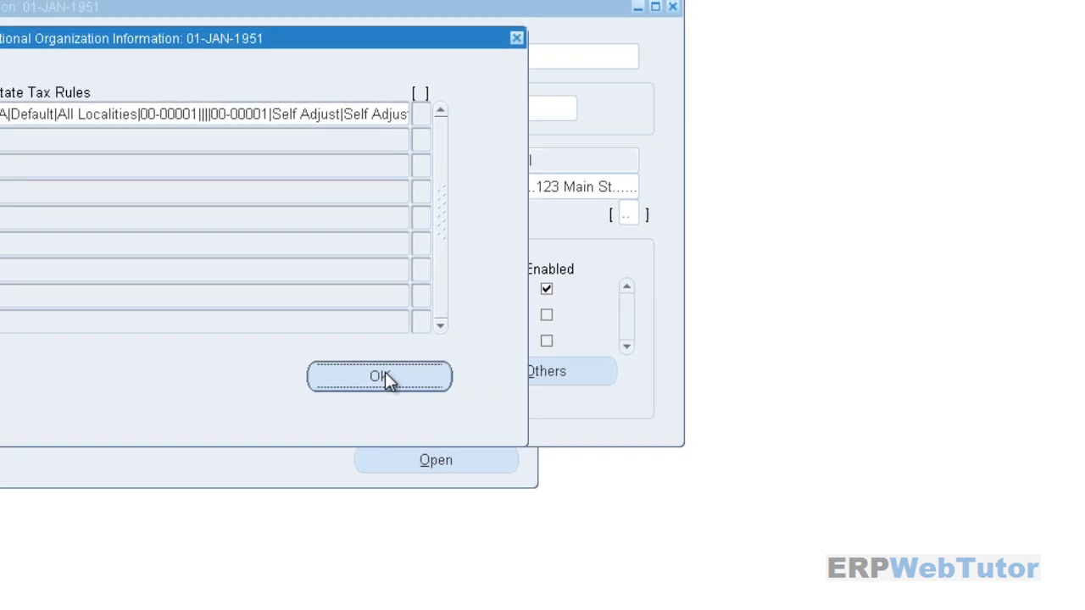
click(301, 338)
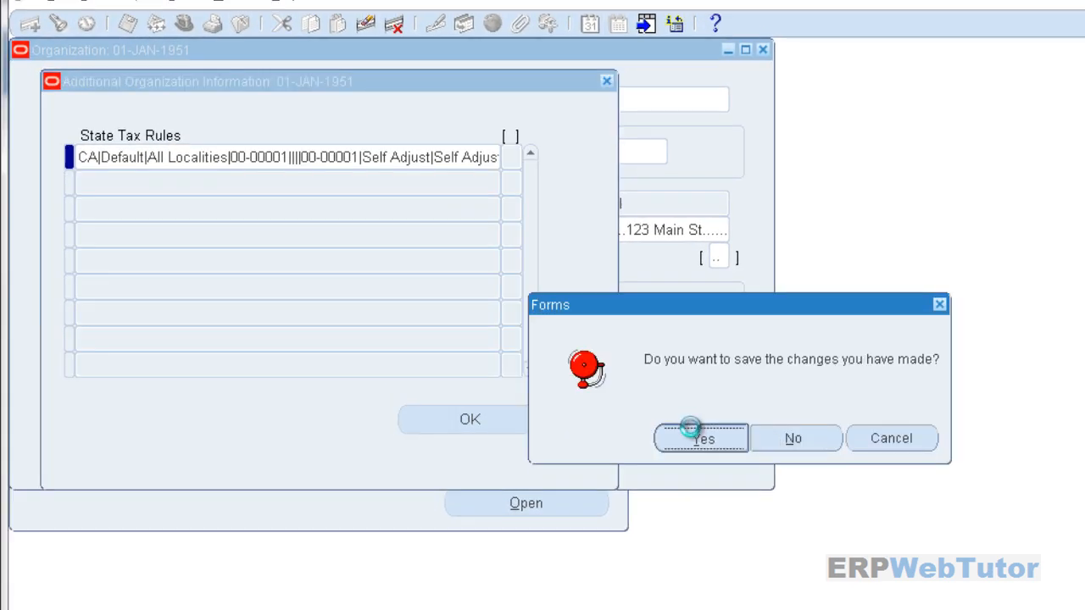
click(700, 438)
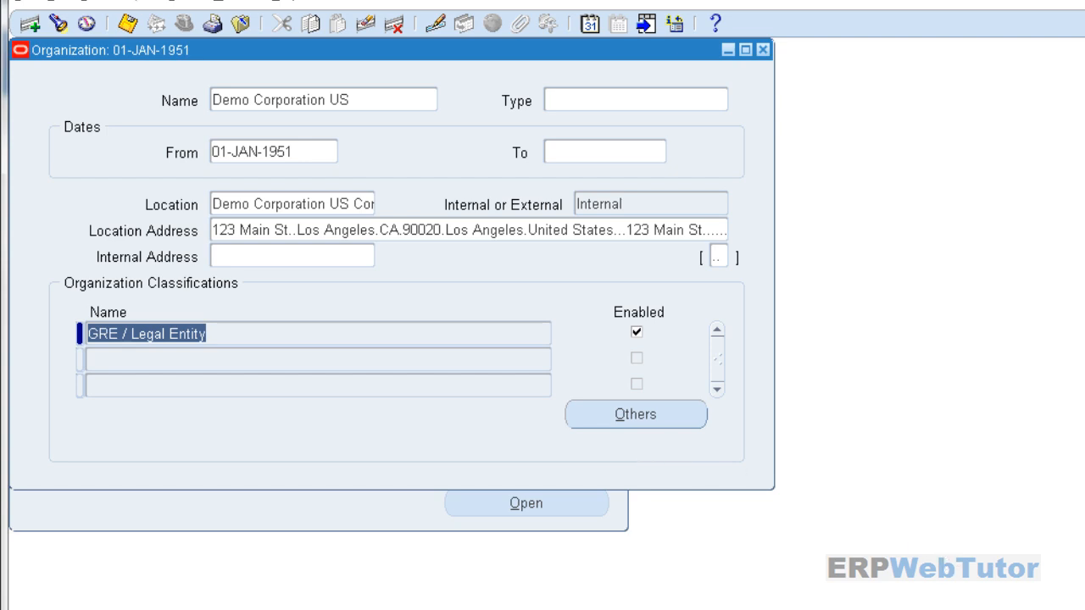
- Switch to the Oracle Payroll Functional Setups PDF and review the setup tables for the CHECK PAYMENT and DIRECT DEPOSIT payment methods
key(alt+Tab)
scroll(582, 529, down, 6)
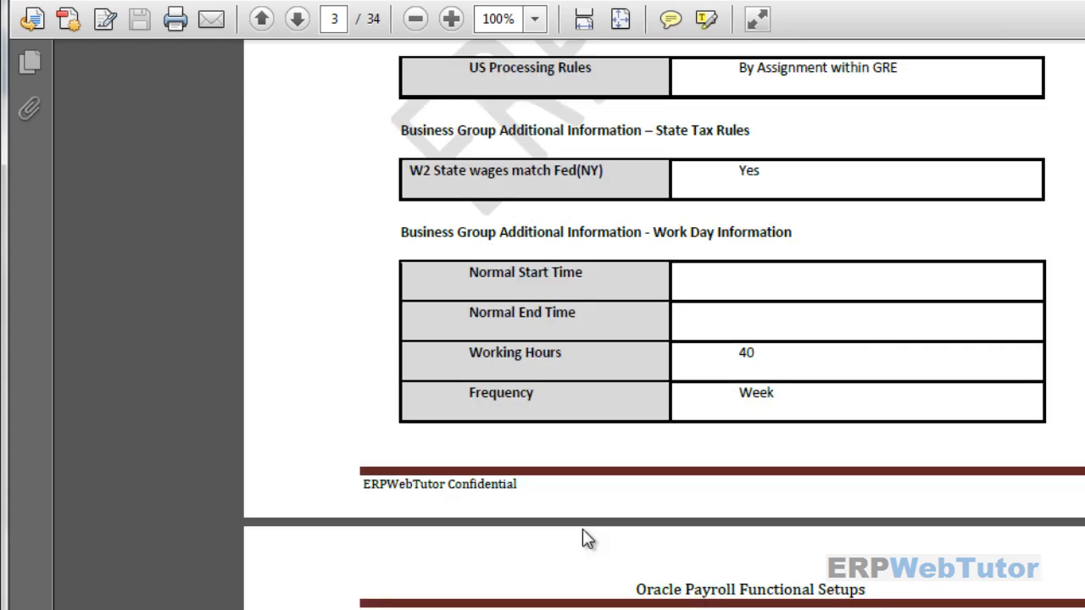
scroll(583, 529, down, 12)
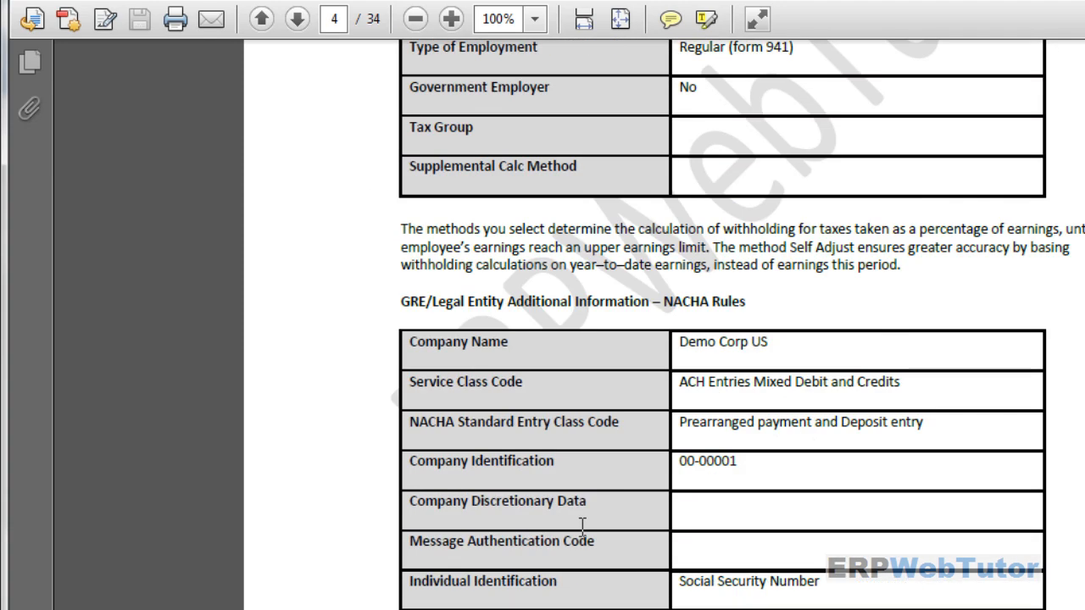
scroll(589, 557, down, 12)
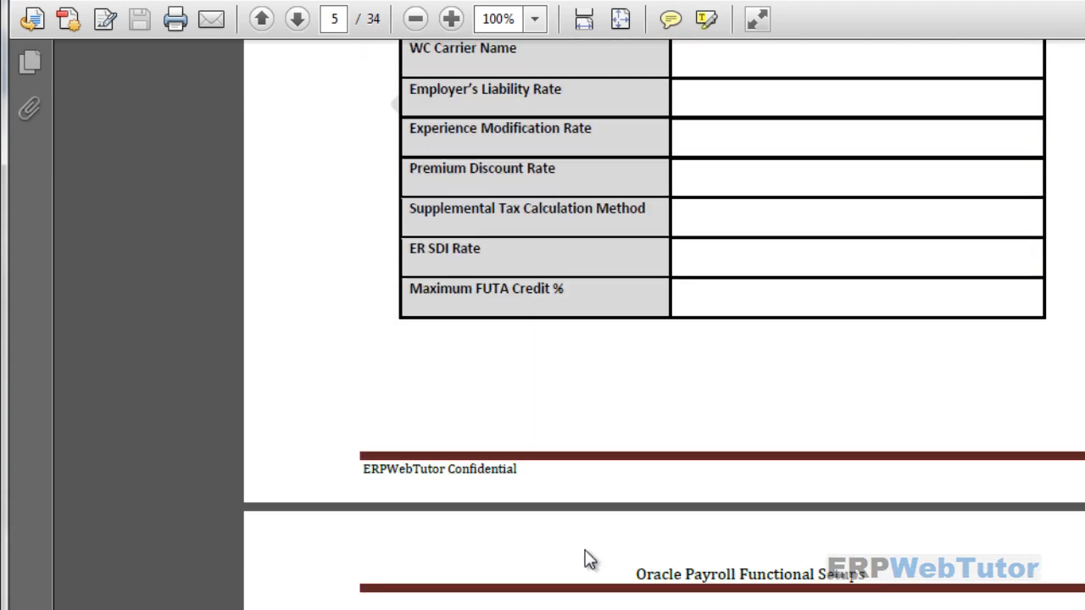
scroll(589, 561, down, 3)
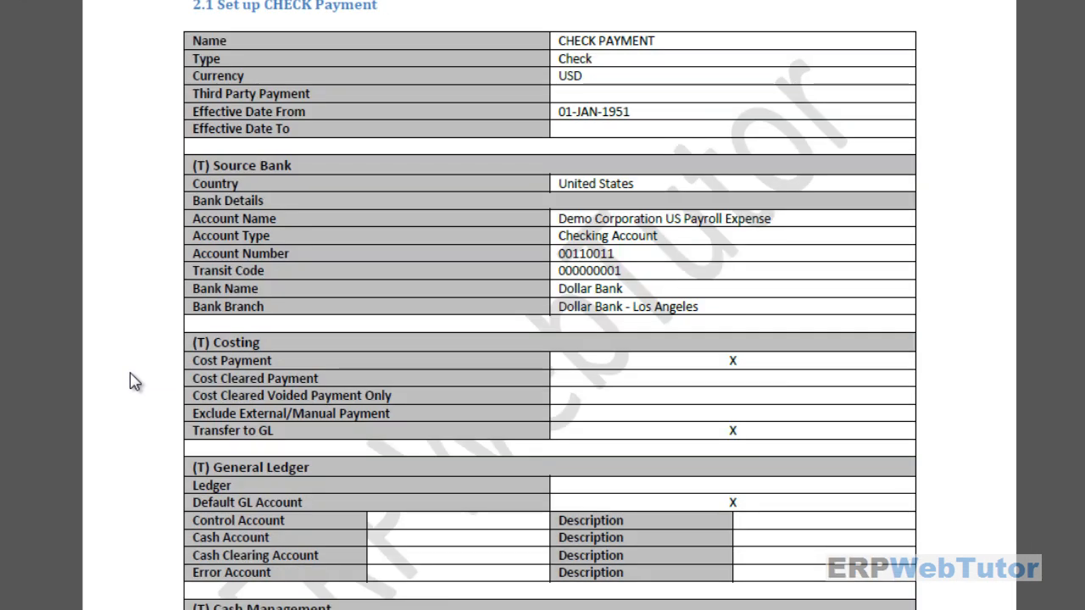
scroll(136, 383, down, 3)
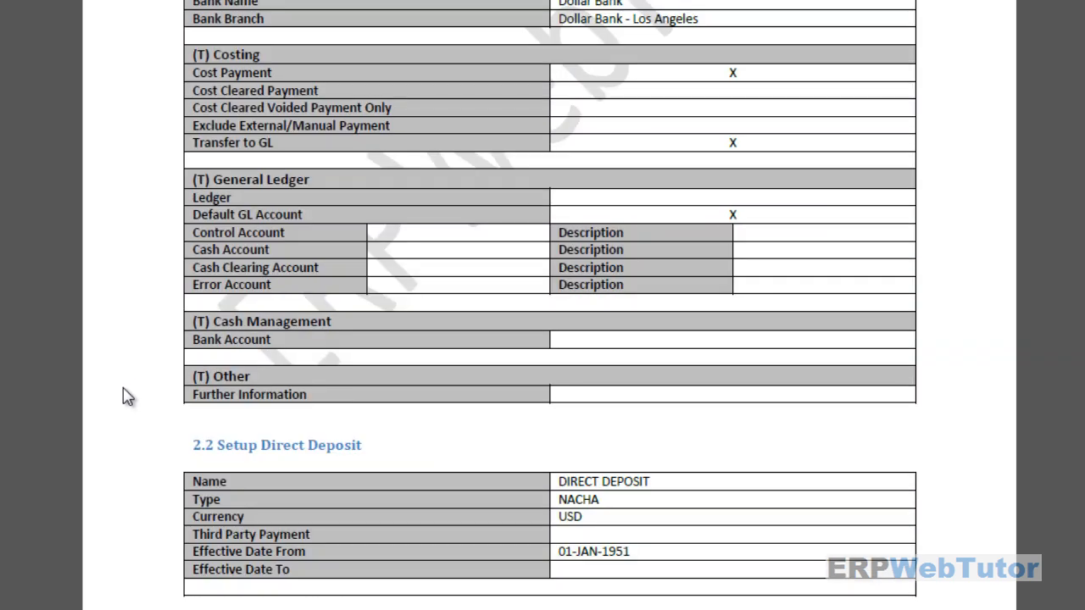
scroll(194, 374, down, 10)
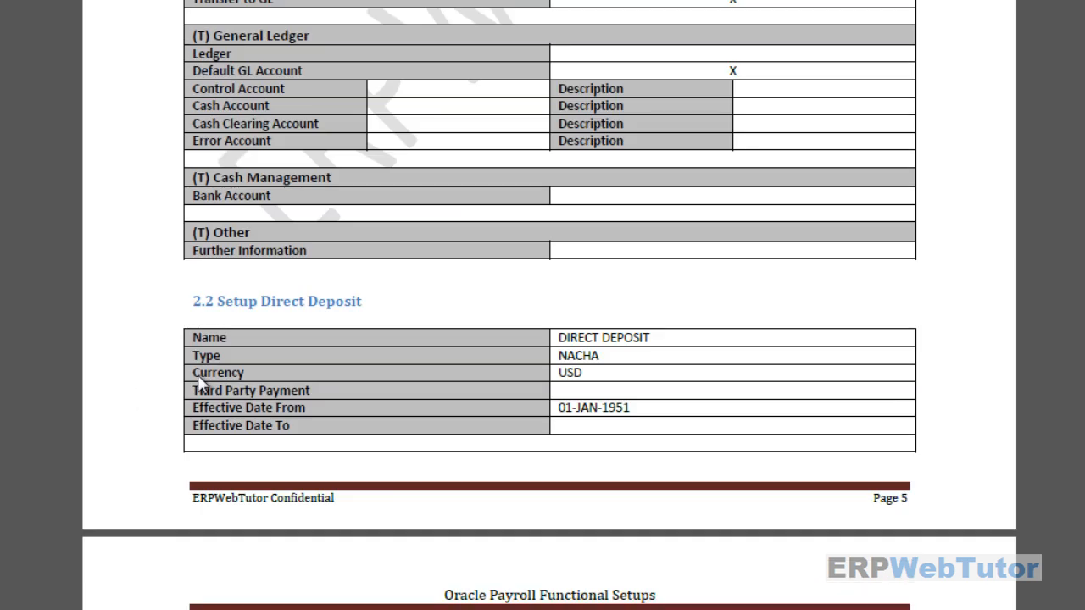
- Review the Direct Deposit and CHILD SUPPORT third-party payment setups in the PDF and return to the CHECK payment table
scroll(190, 373, down, 4)
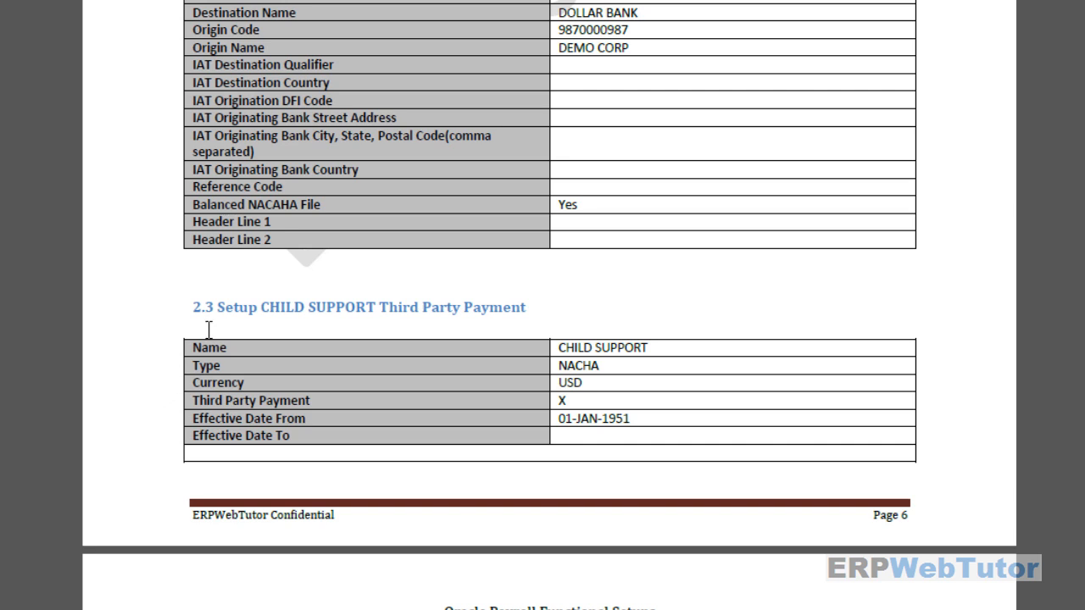
scroll(385, 289, up, 3)
scroll(385, 289, up, 15)
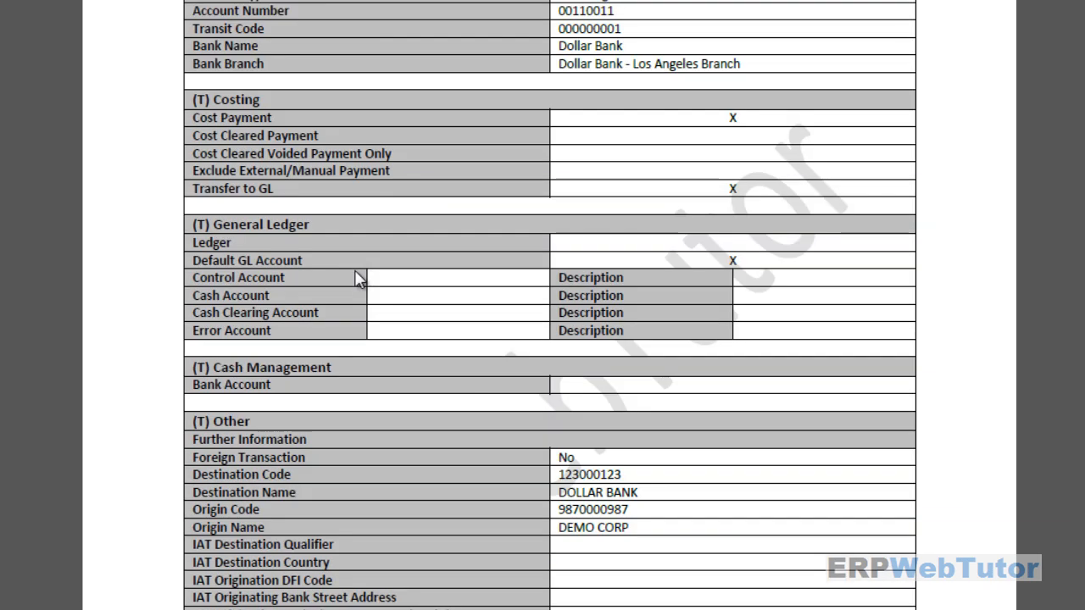
scroll(356, 282, up, 7)
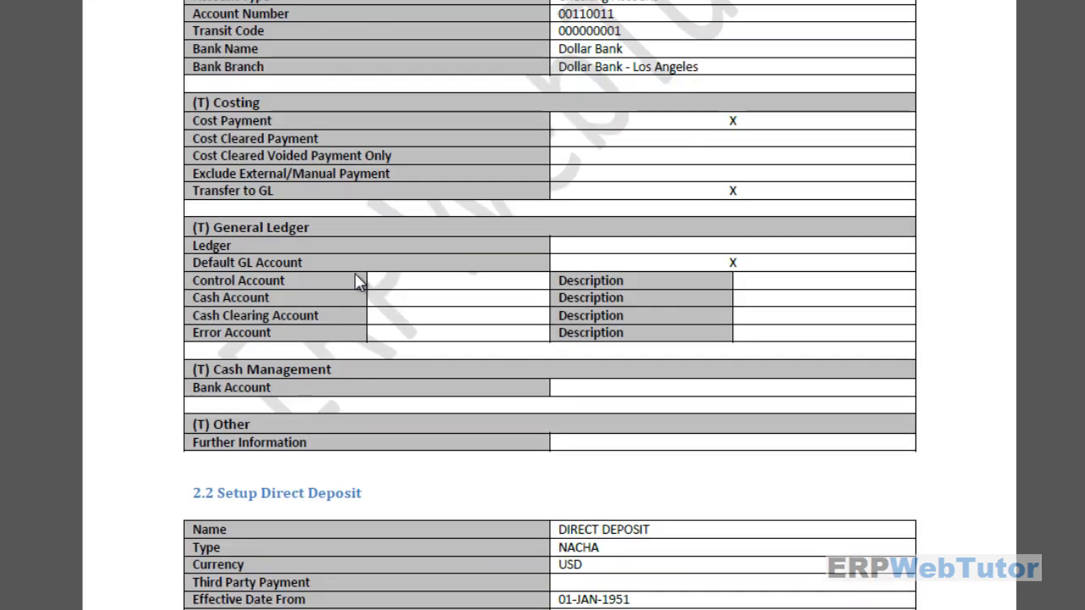
scroll(356, 282, down, 1)
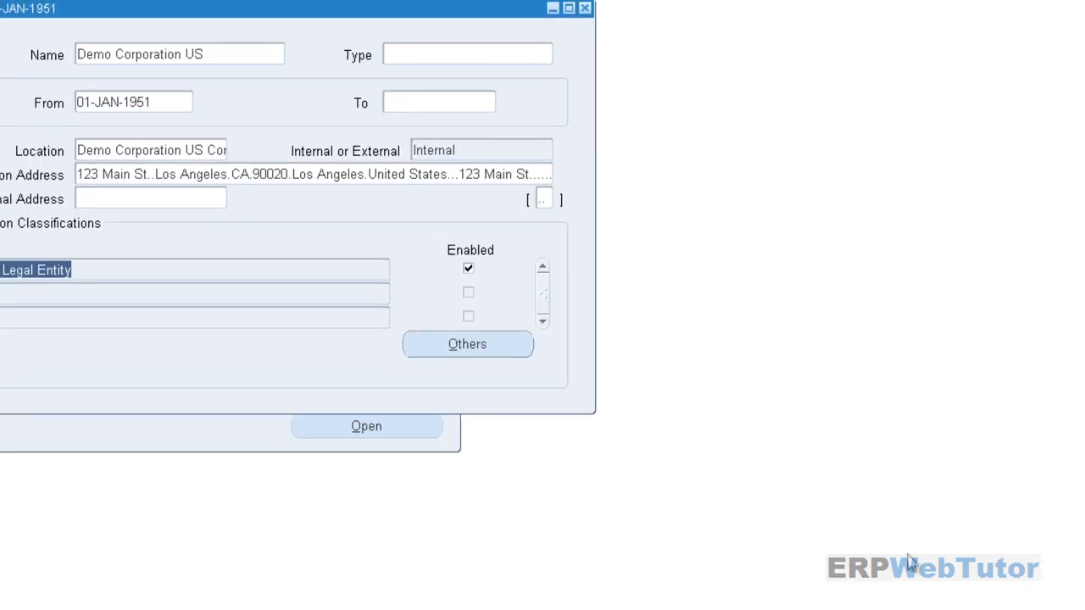
- Switch to Oracle HRMS, close the organization form and open the payroll Payment Methods form, keeping the effective date 01-JAN-1951
click(705, 55)
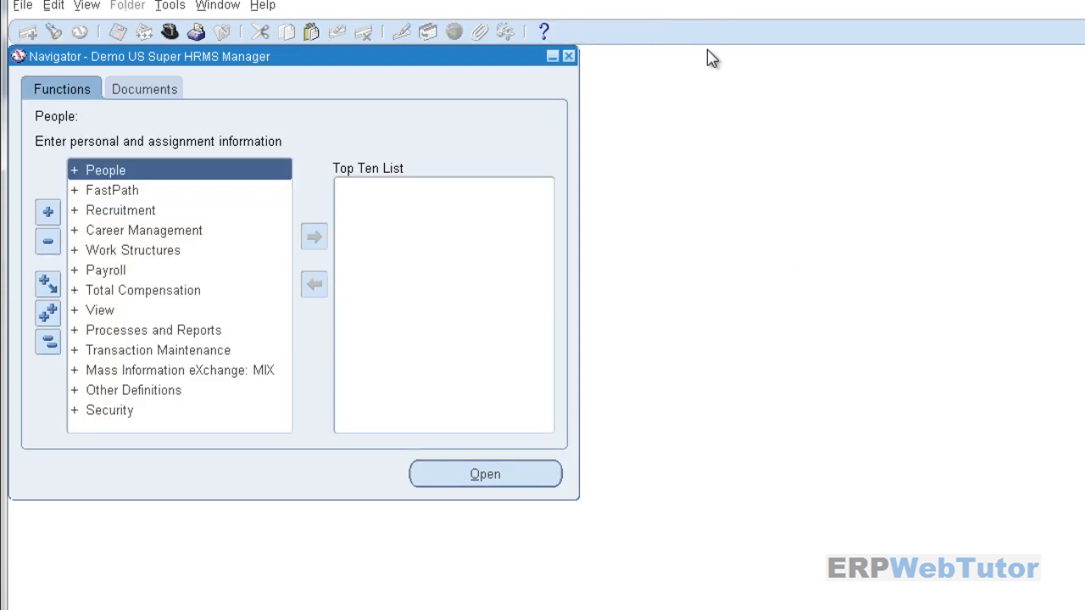
double_click(103, 272)
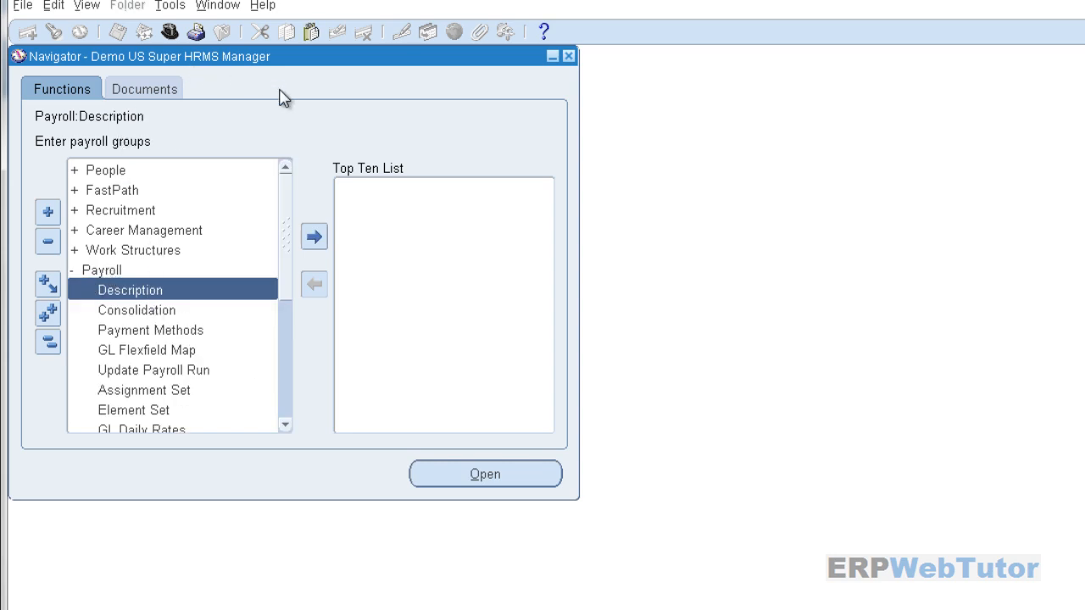
double_click(170, 332)
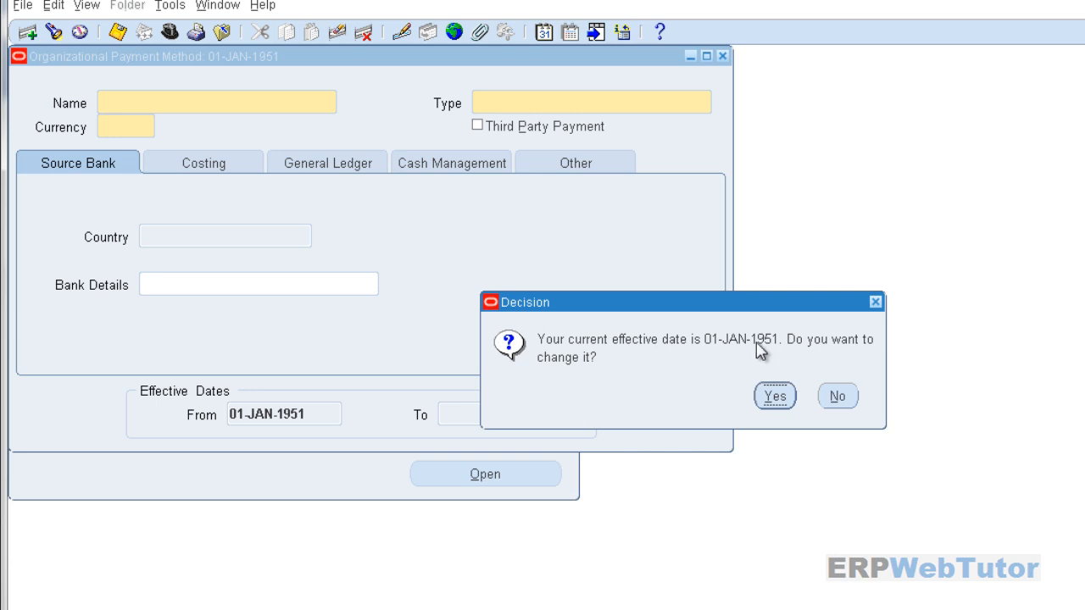
click(846, 402)
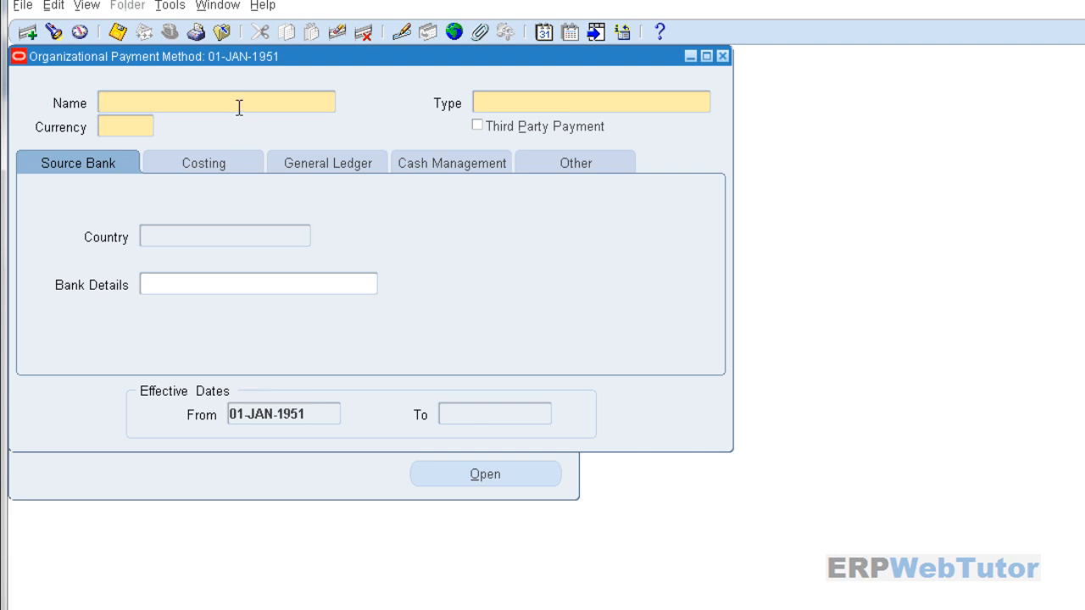
- Name the organizational payment method CHECK PAYMENT and set its type to Check
text(CHECK PAYMENT)
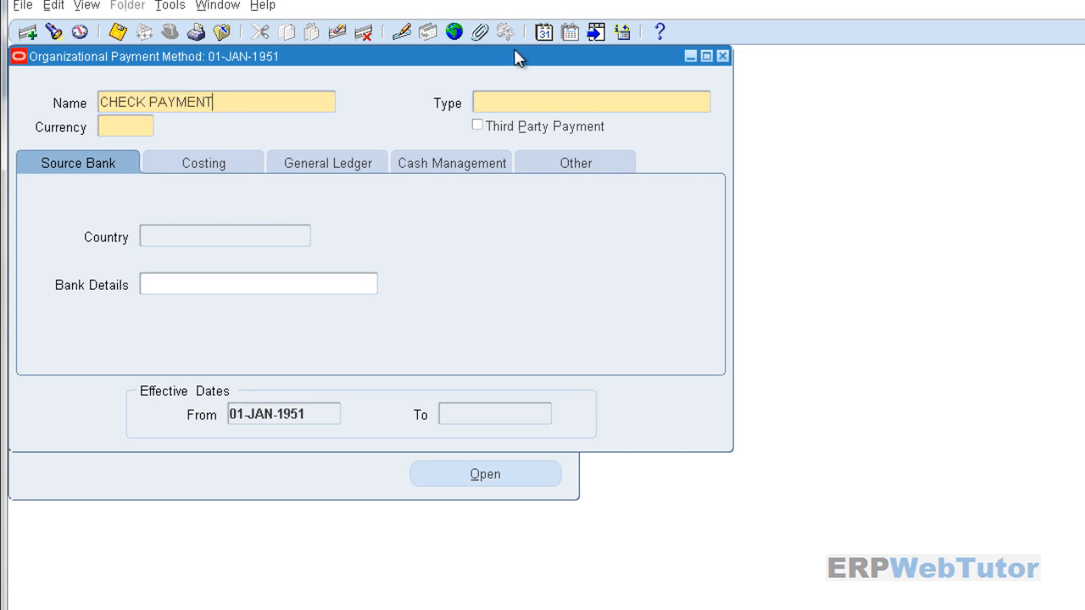
click(515, 103)
text(CHEC)
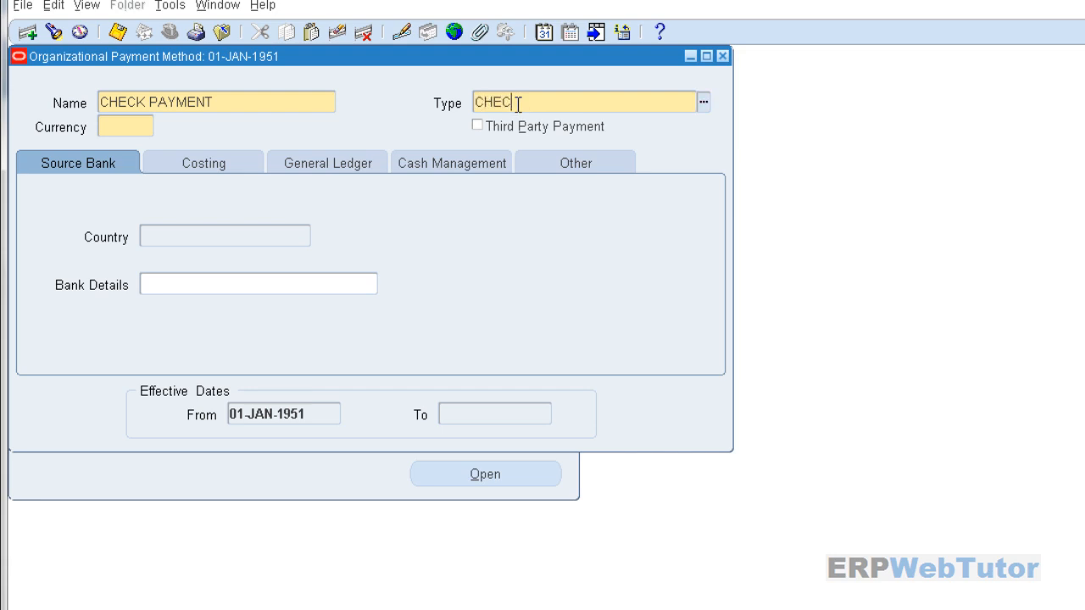
key(Tab)
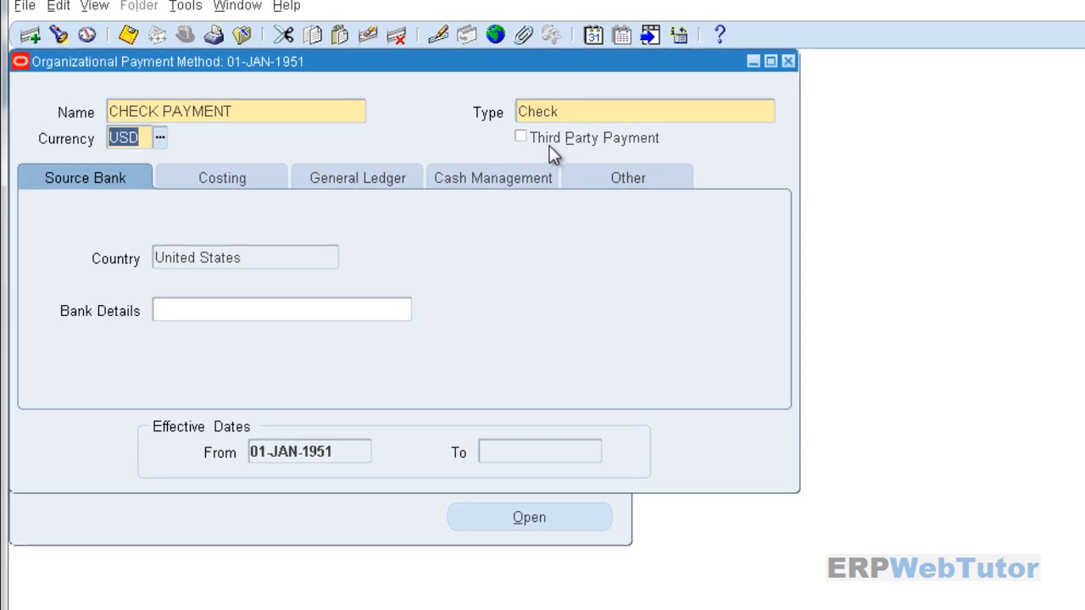
- In the source bank details, enter the account name Demo Corporation US Payroll Expense from the PDF and set the account type to Checking Account
click(309, 307)
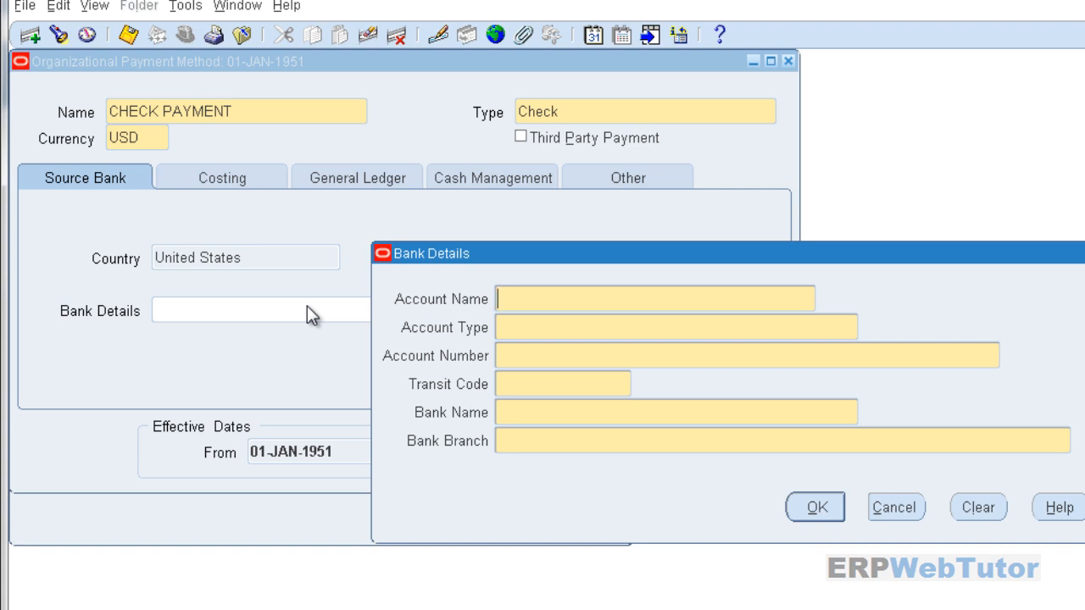
key(alt+Tab)
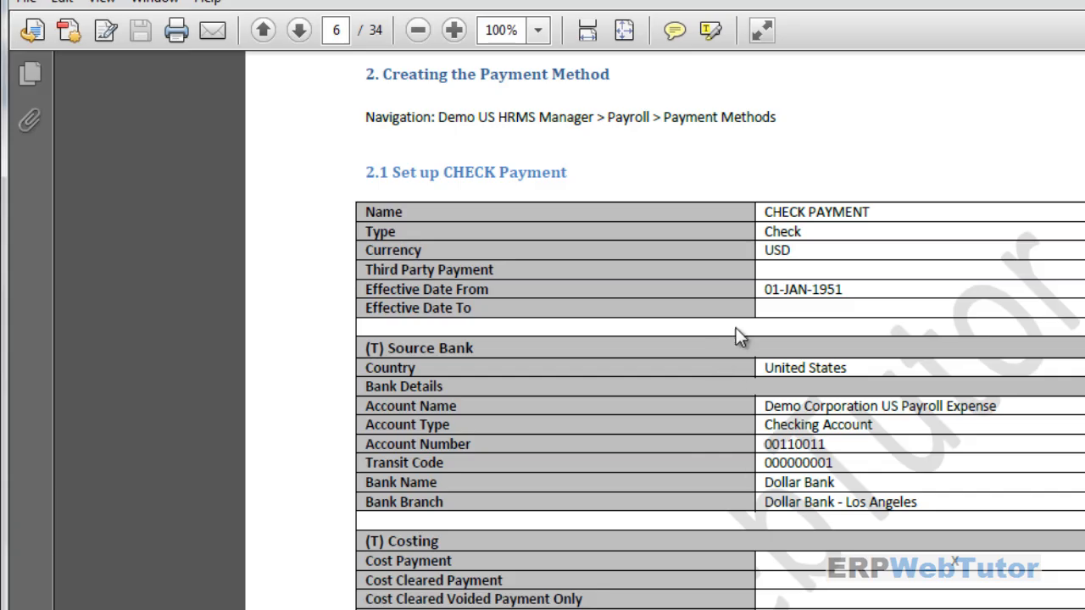
drag(998, 406, 765, 406)
key(ctrl+c)
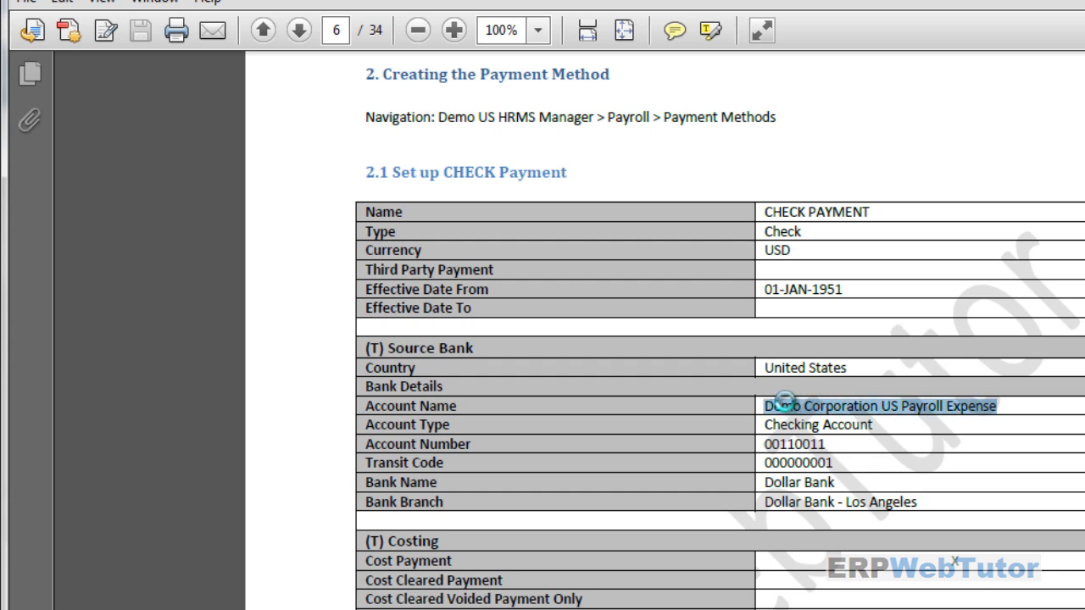
key(alt+Tab)
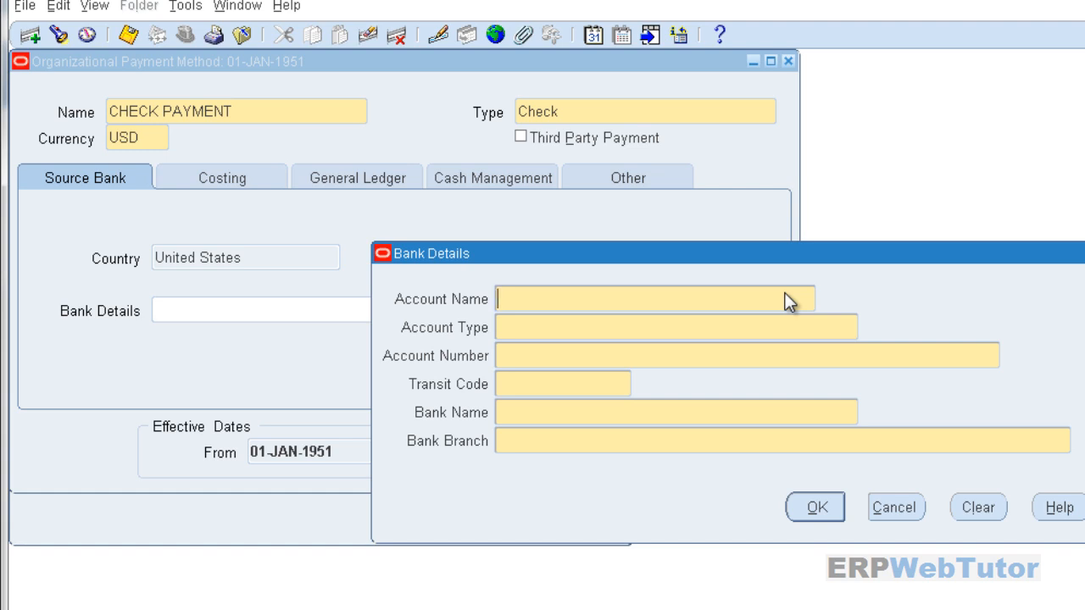
key(ctrl+v)
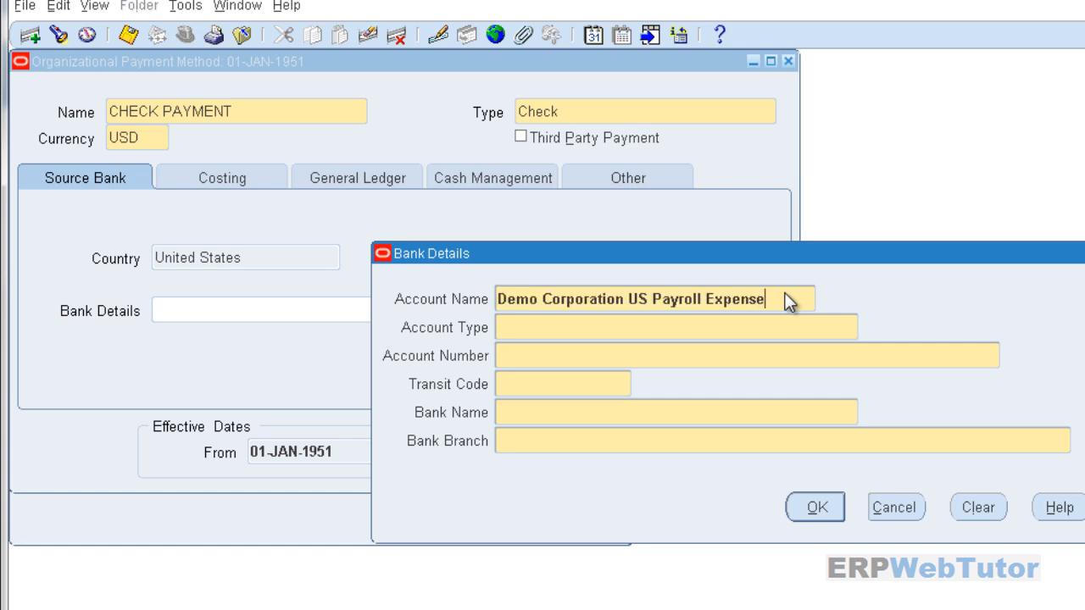
click(813, 330)
text(Ch)
key(Tab)
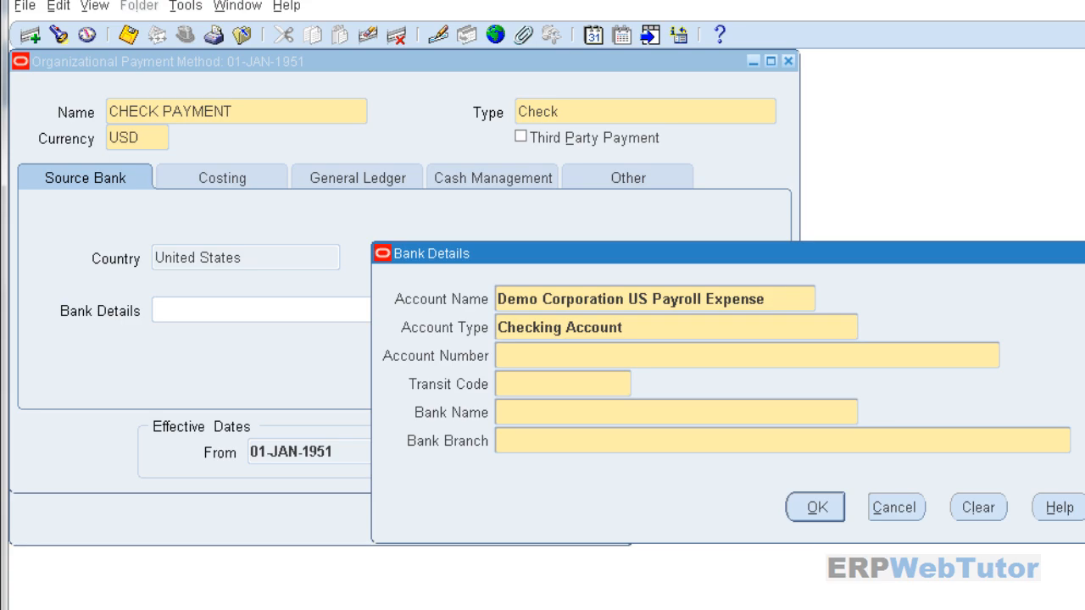
- Copy the account number and the transit code from the PDF's CHECK payment table into the bank details
key(alt+Tab)
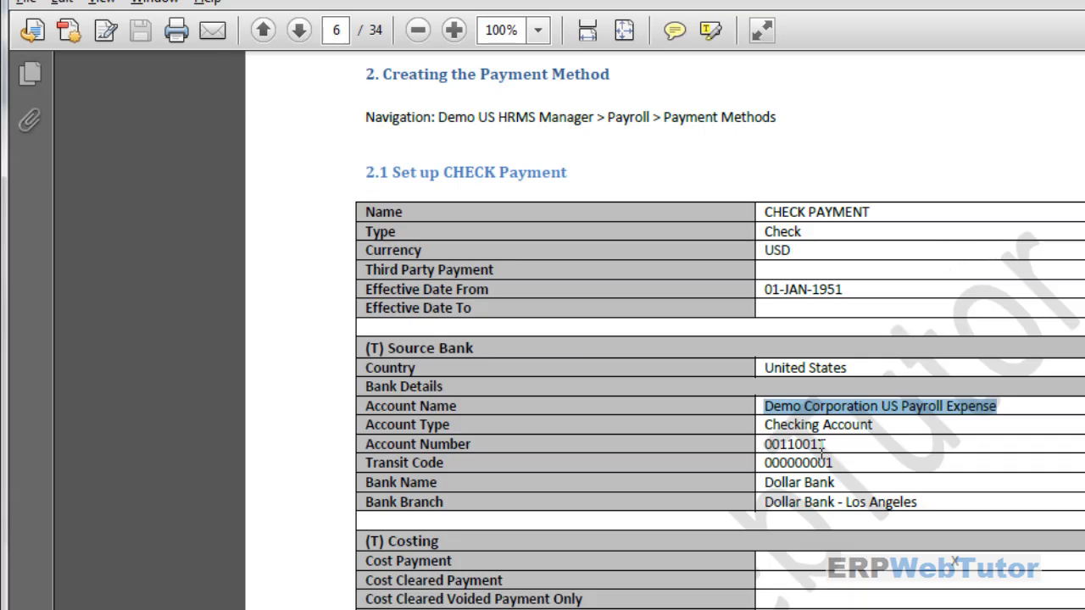
drag(844, 437, 763, 449)
key(ctrl+c)
key(alt+Tab)
key(ctrl+v)
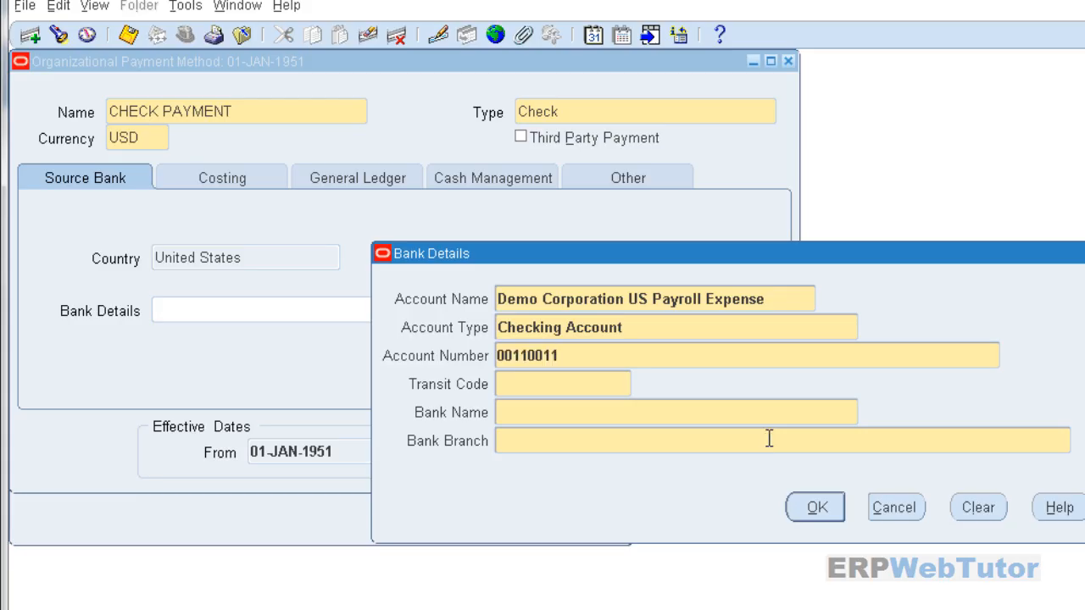
key(alt+Tab)
drag(851, 462, 766, 468)
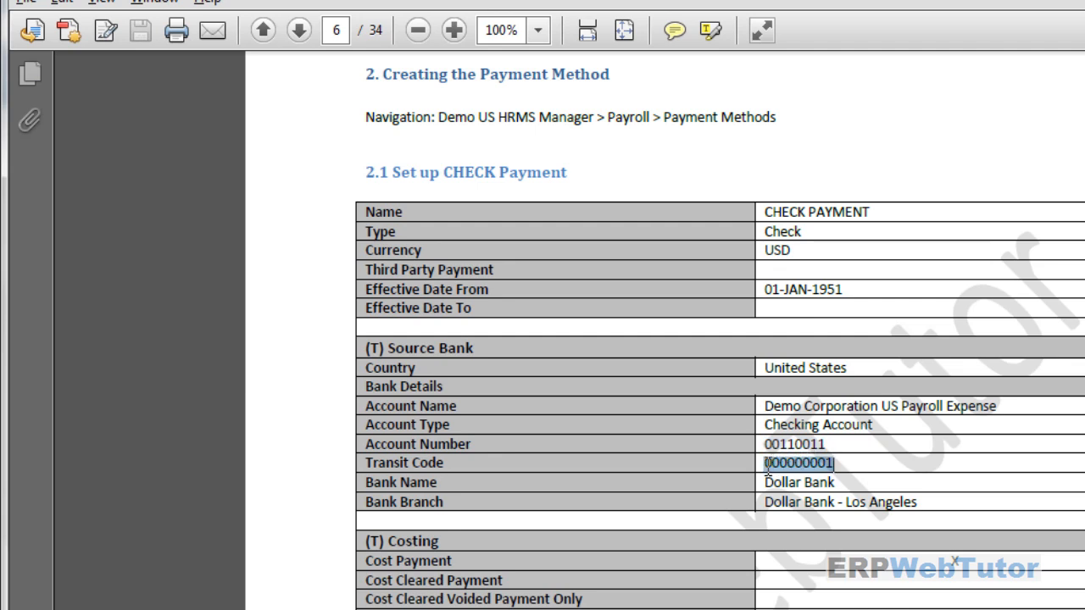
key(alt+Tab)
click(583, 382)
key(ctrl+v)
key(Tab)
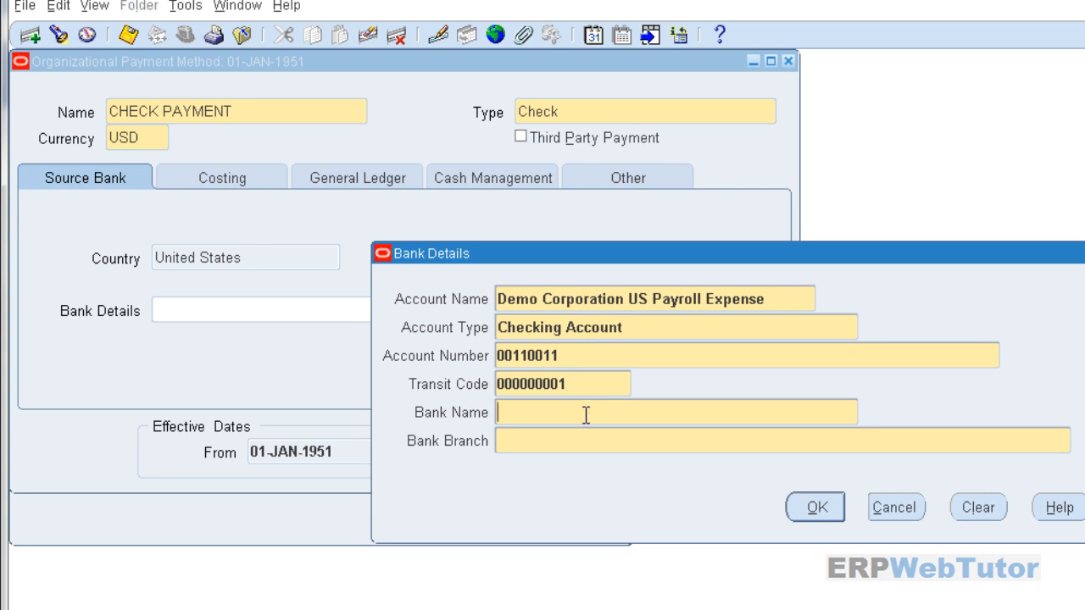
- Copy the bank name Dollar Bank and the branch Dollar Bank - Los Angeles from the PDF into the bank details and accept them
key(alt+Tab)
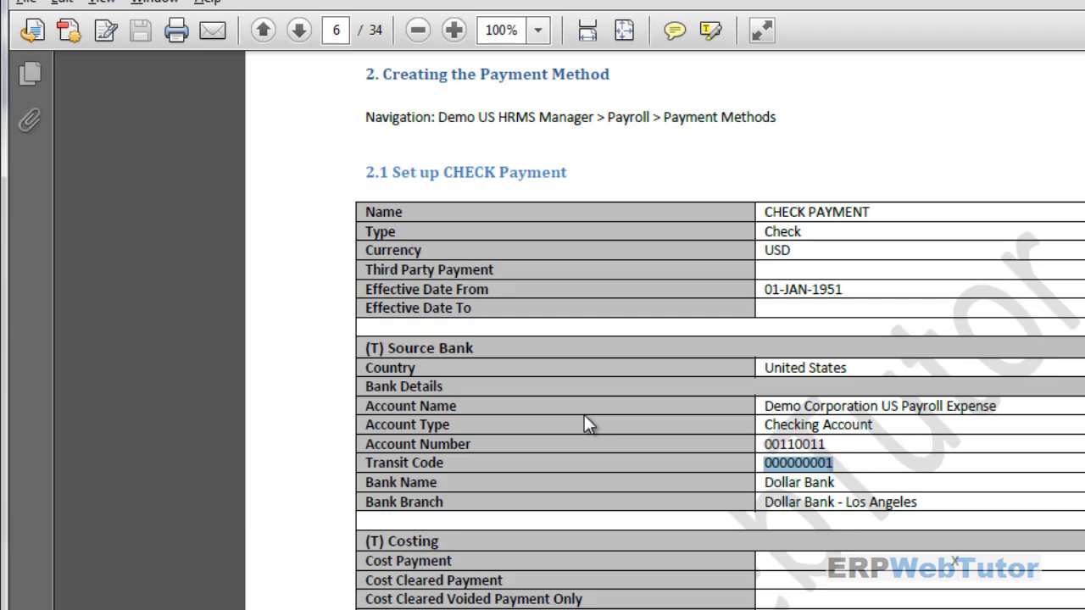
click(855, 490)
drag(854, 490, 766, 490)
key(alt+Tab)
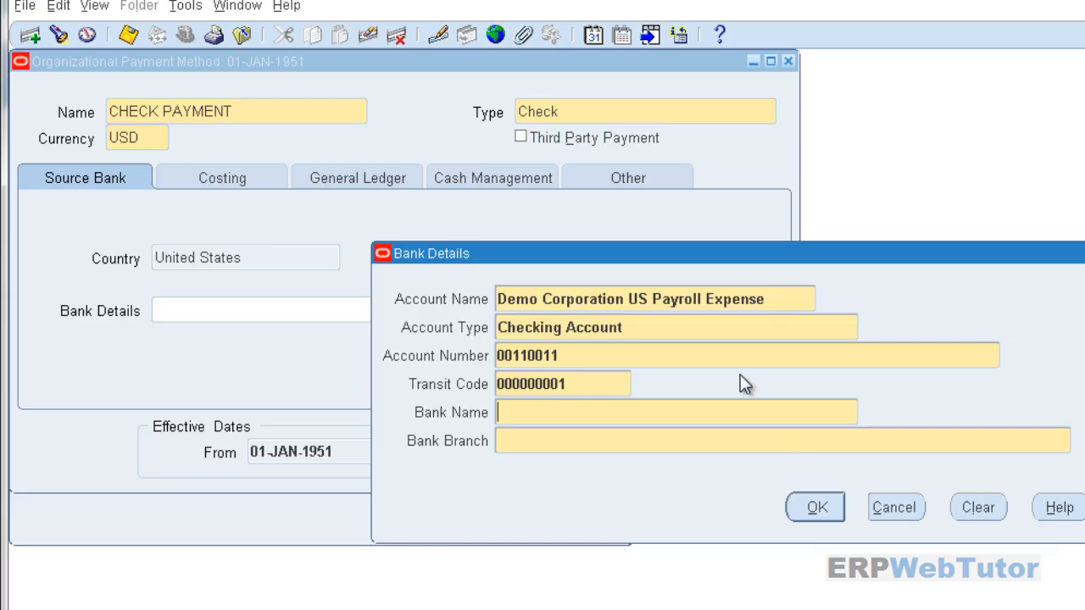
key(ctrl+v)
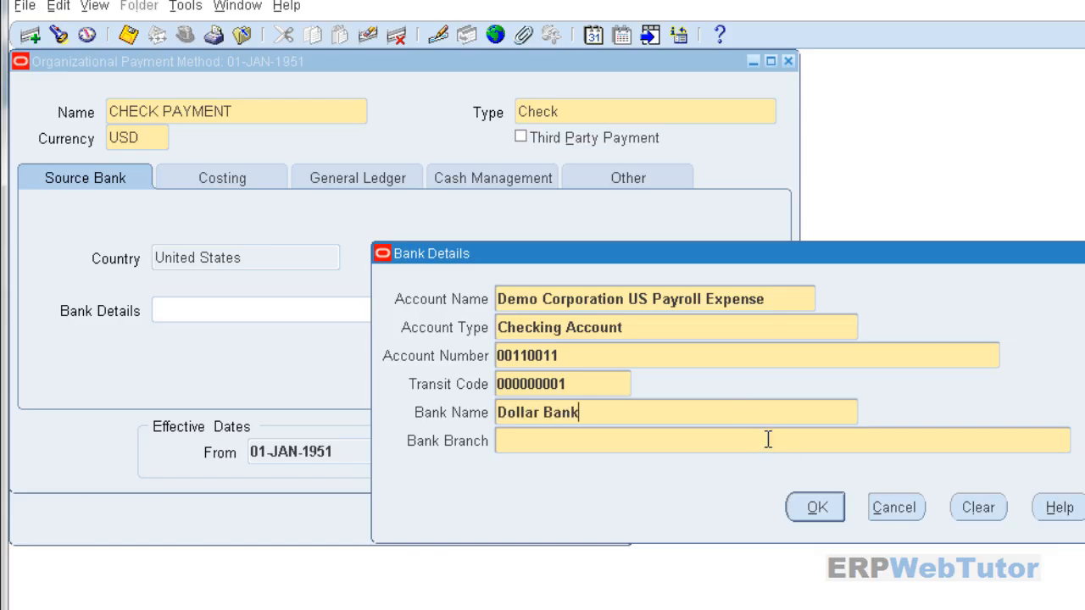
key(alt+Tab)
drag(930, 502, 773, 513)
key(ctrl+c)
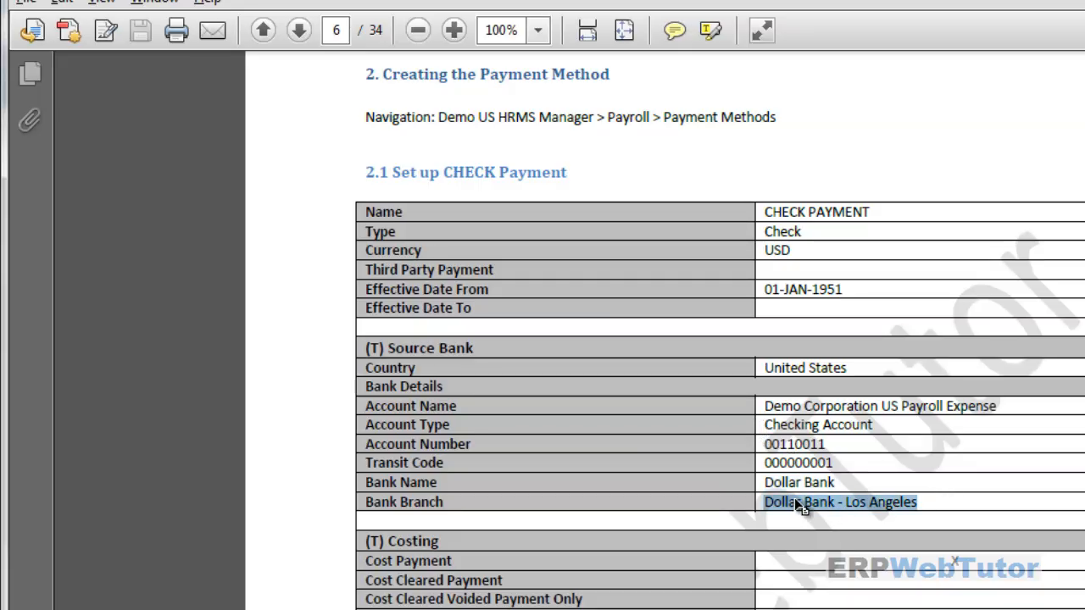
key(alt+Tab)
click(680, 449)
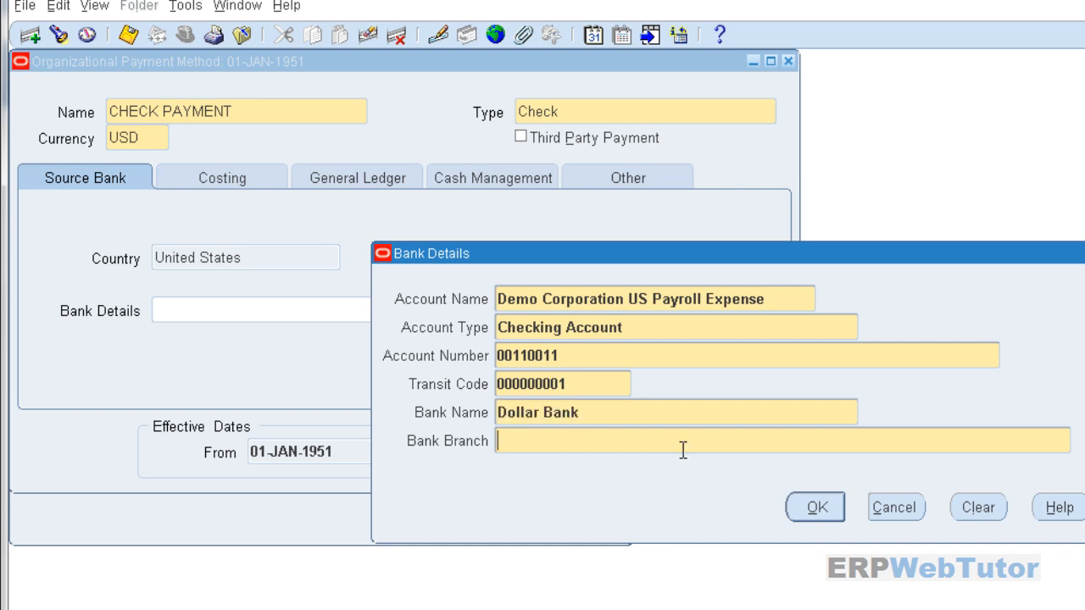
key(ctrl+v)
click(819, 507)
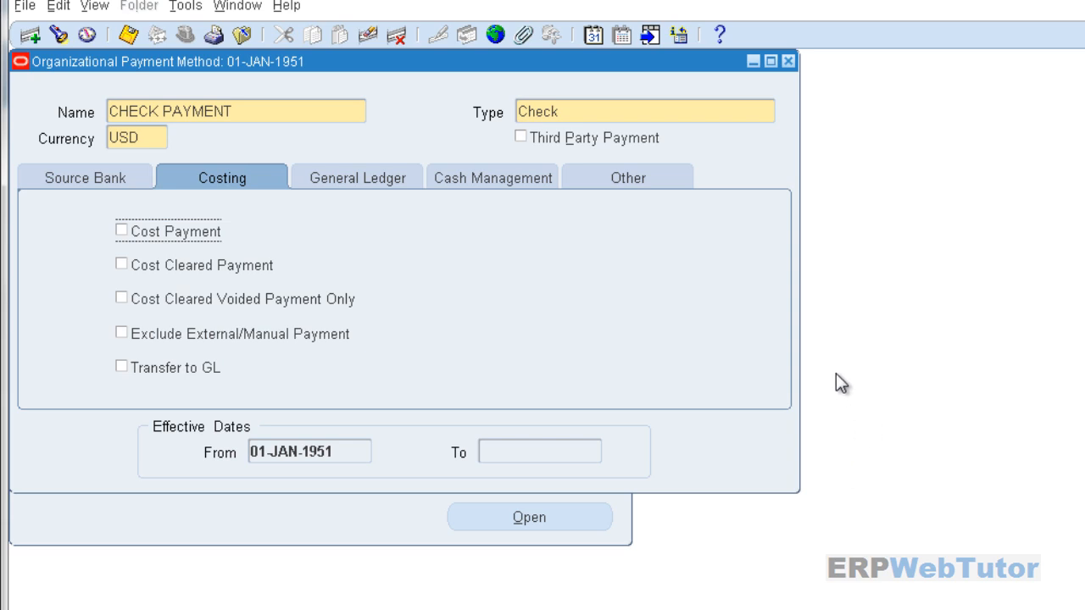
- Enable the Cost Payment and Transfer to GL costing options and compare them with the costing section of the PDF
click(121, 241)
click(122, 366)
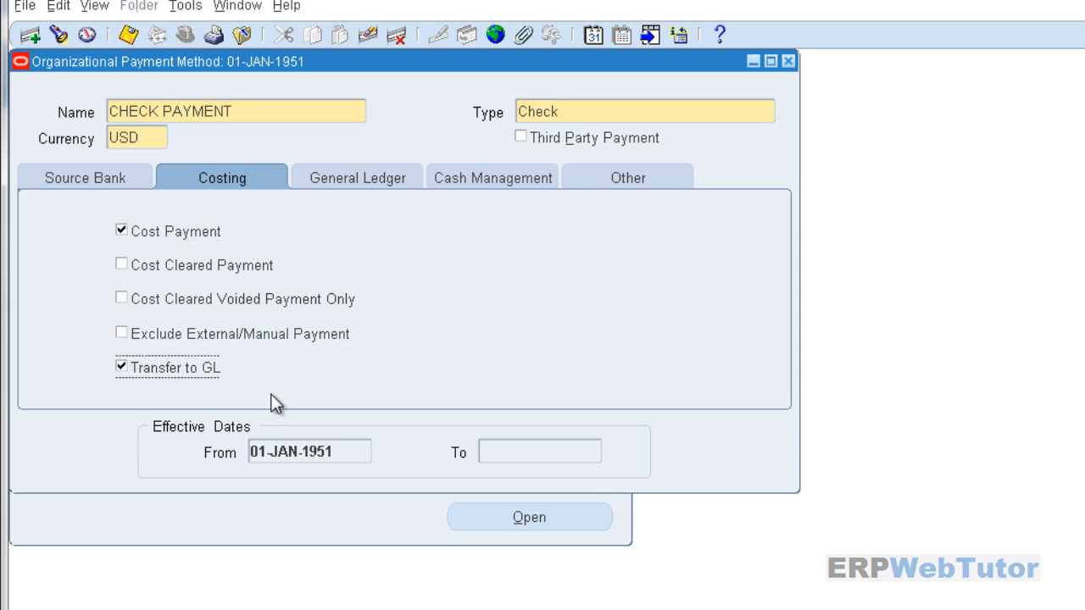
key(alt+Tab)
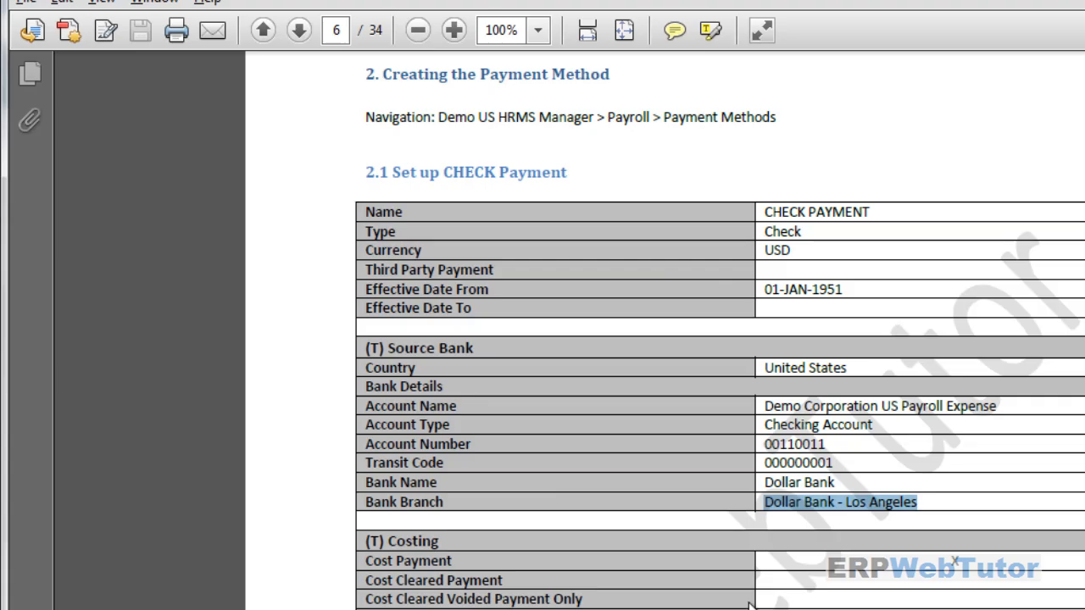
scroll(720, 330, down, 3)
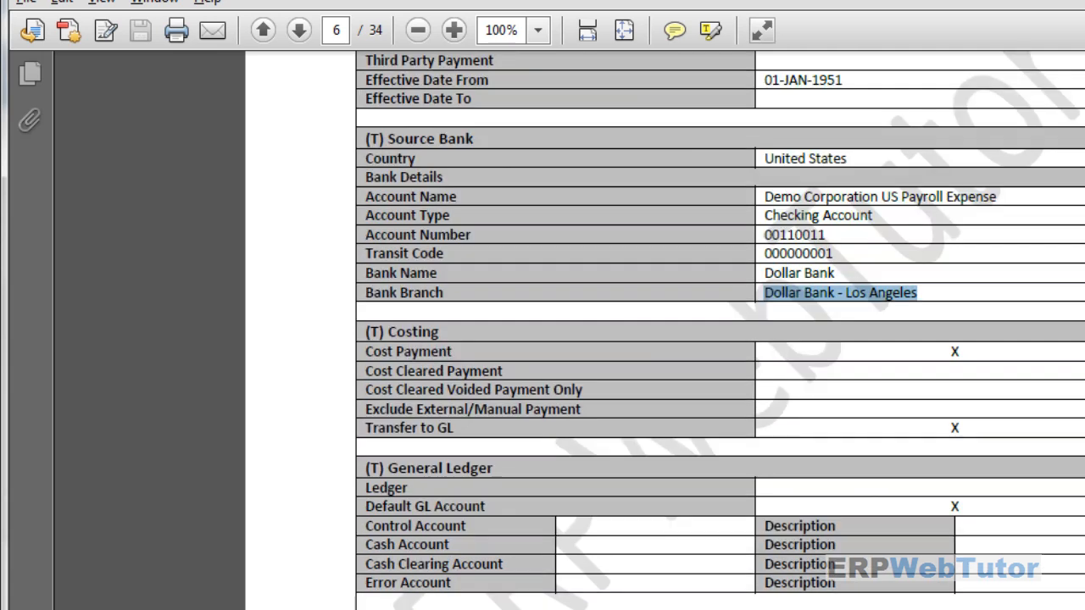
key(alt+Tab)
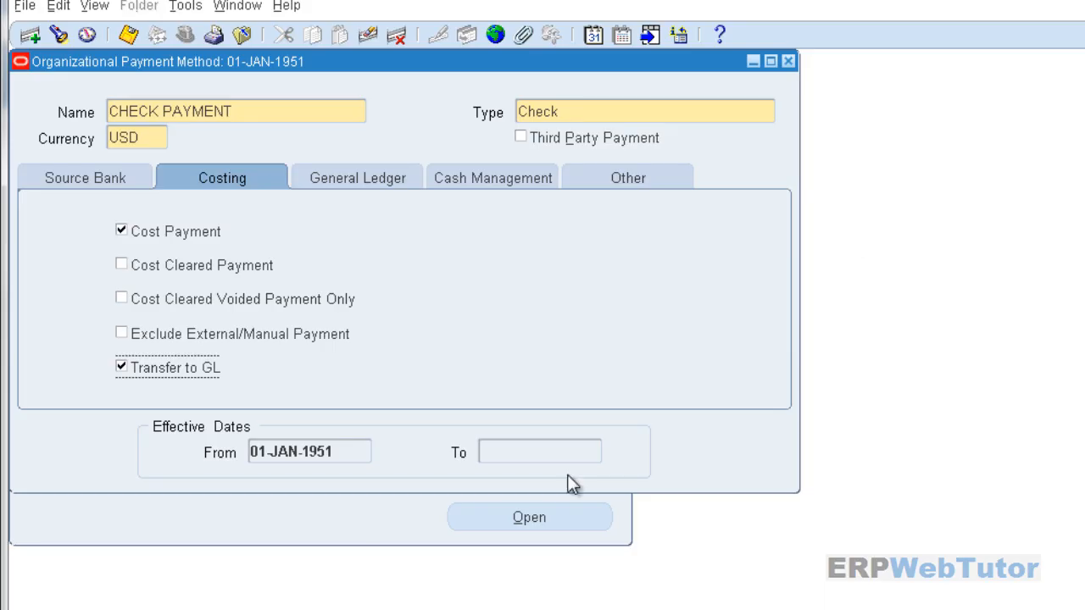
- Check the General Ledger, Cash Management and Other settings of CHECK PAYMENT, and return to its source bank details
click(365, 182)
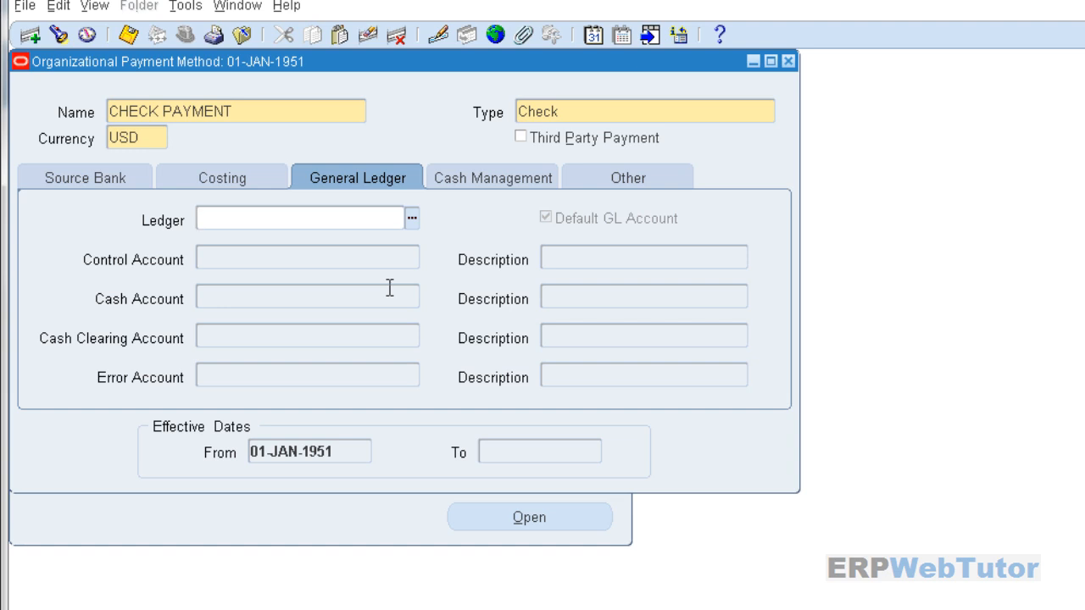
click(486, 183)
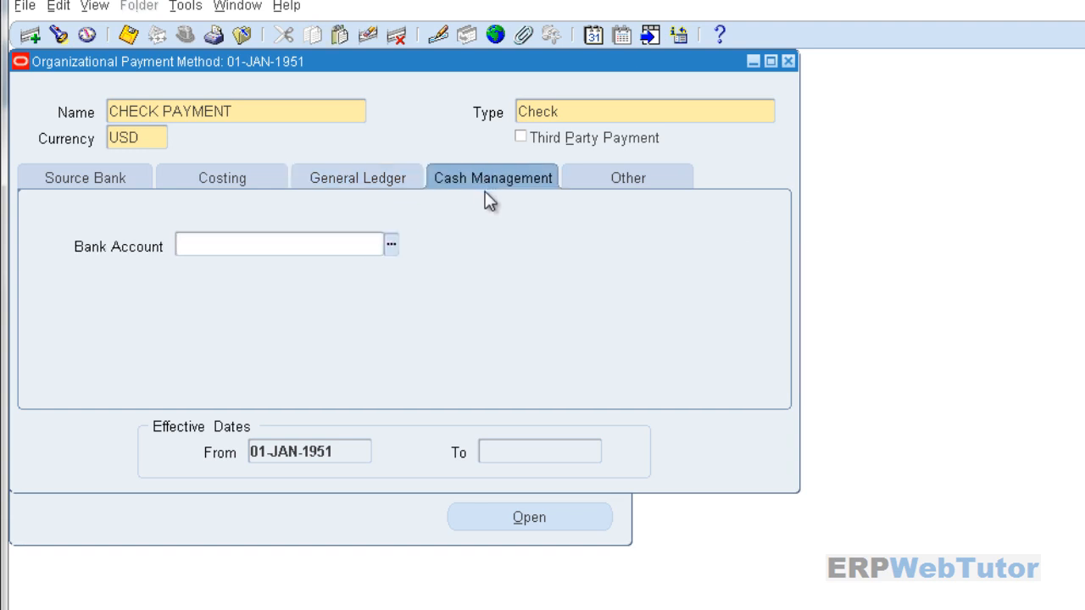
click(585, 177)
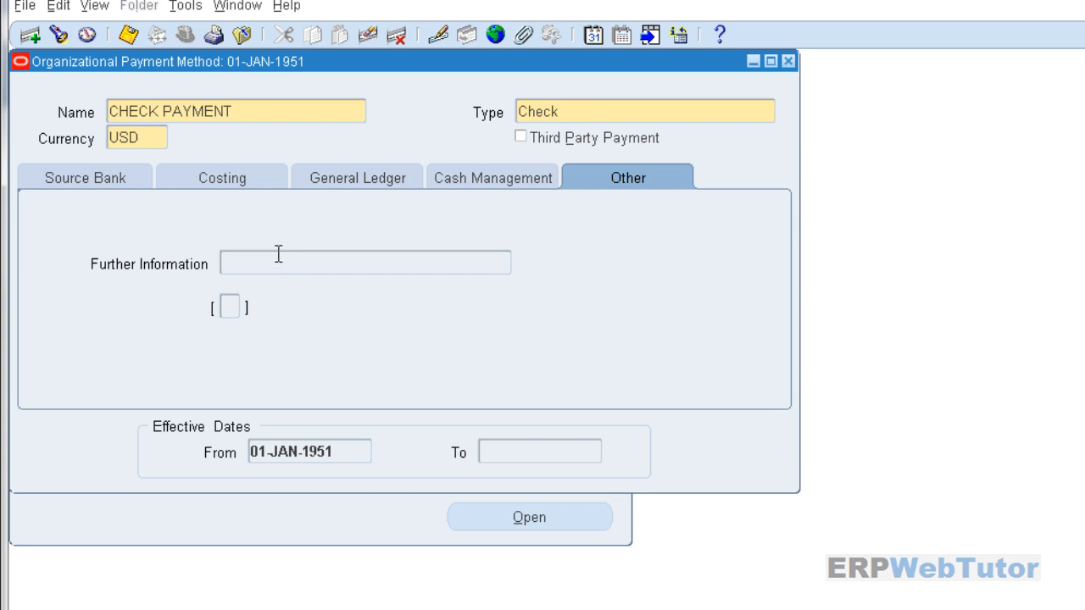
click(81, 177)
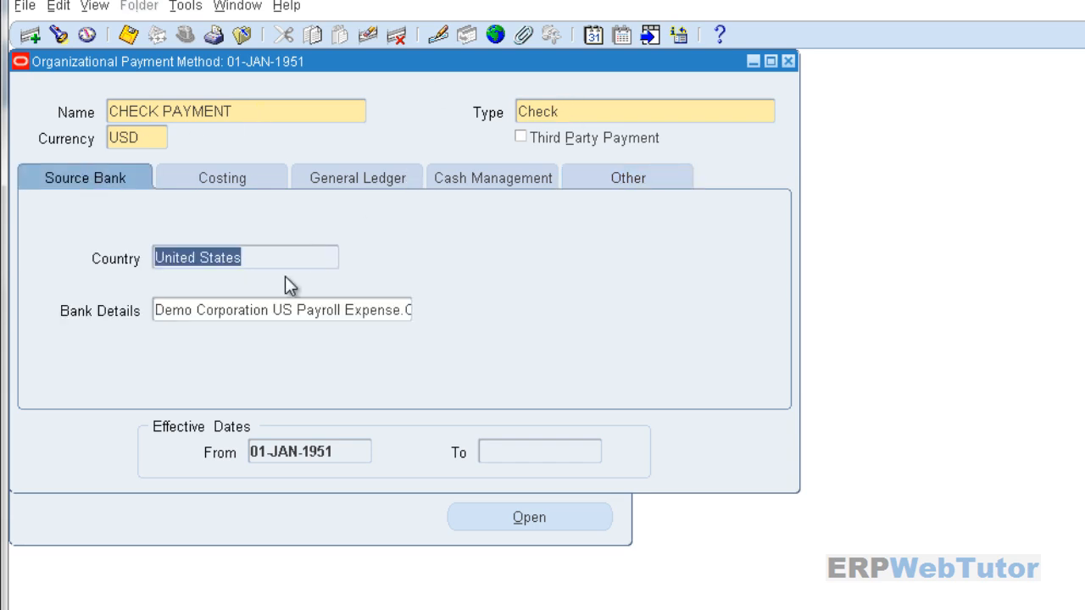
- Review the Costing, General Ledger, Cash Management and Other settings of CHECK PAYMENT, save the payment method and return to its source bank
click(231, 181)
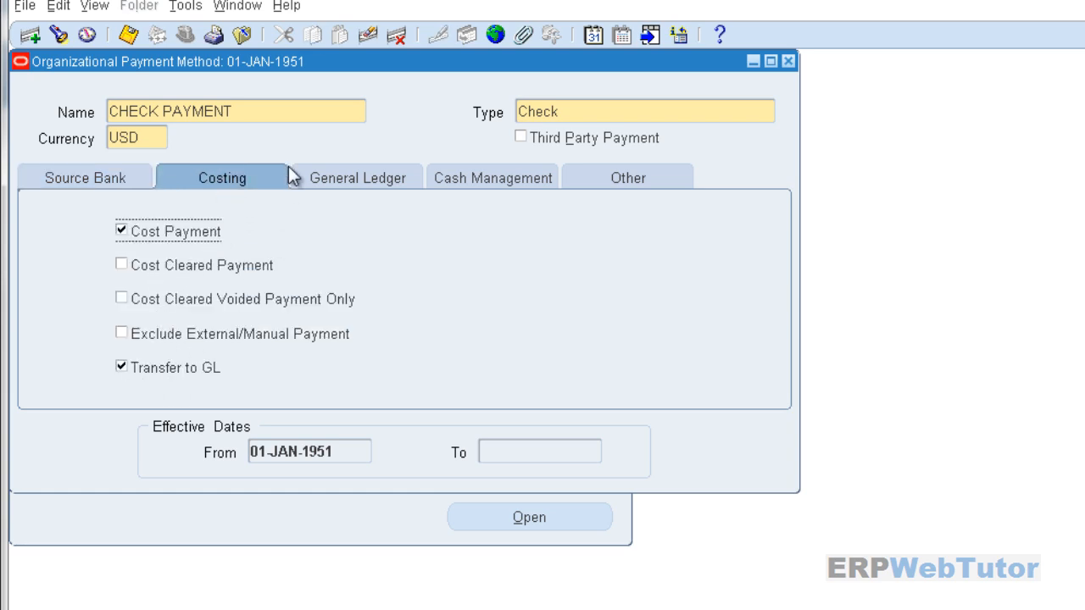
click(346, 174)
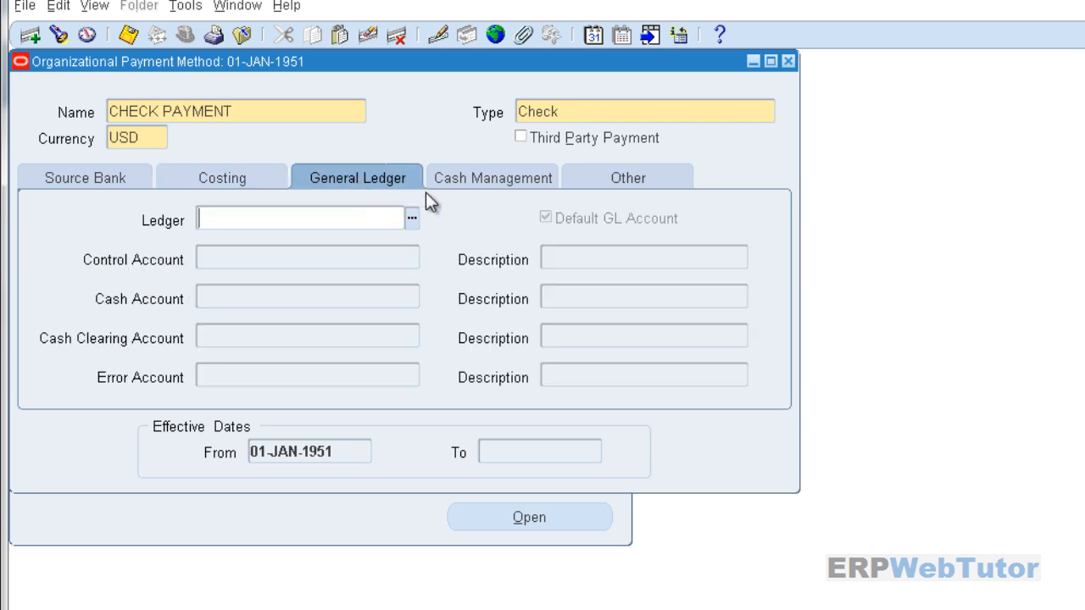
click(468, 182)
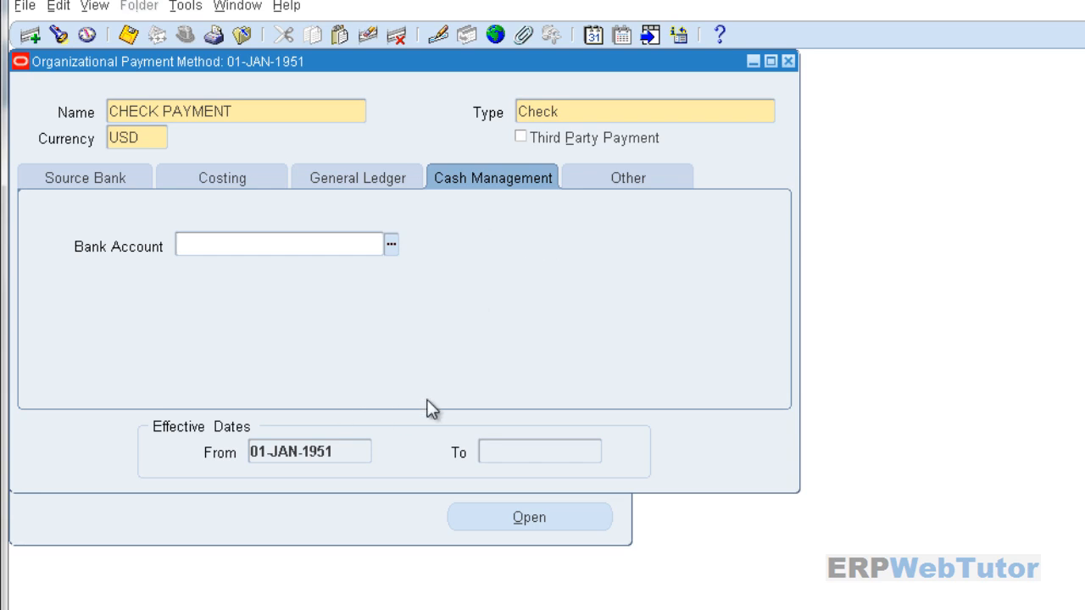
click(603, 178)
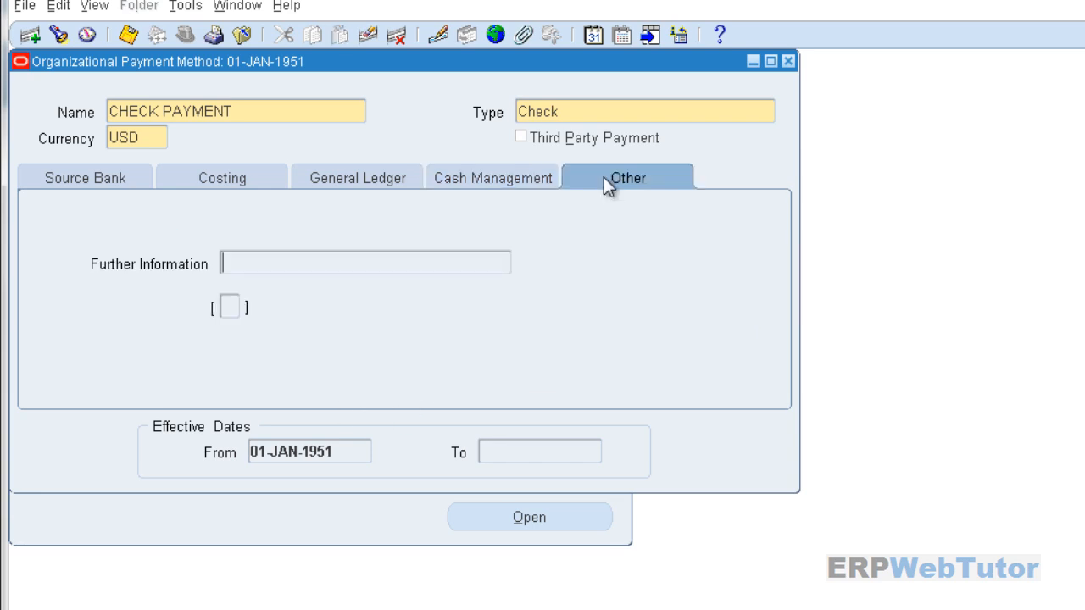
click(128, 36)
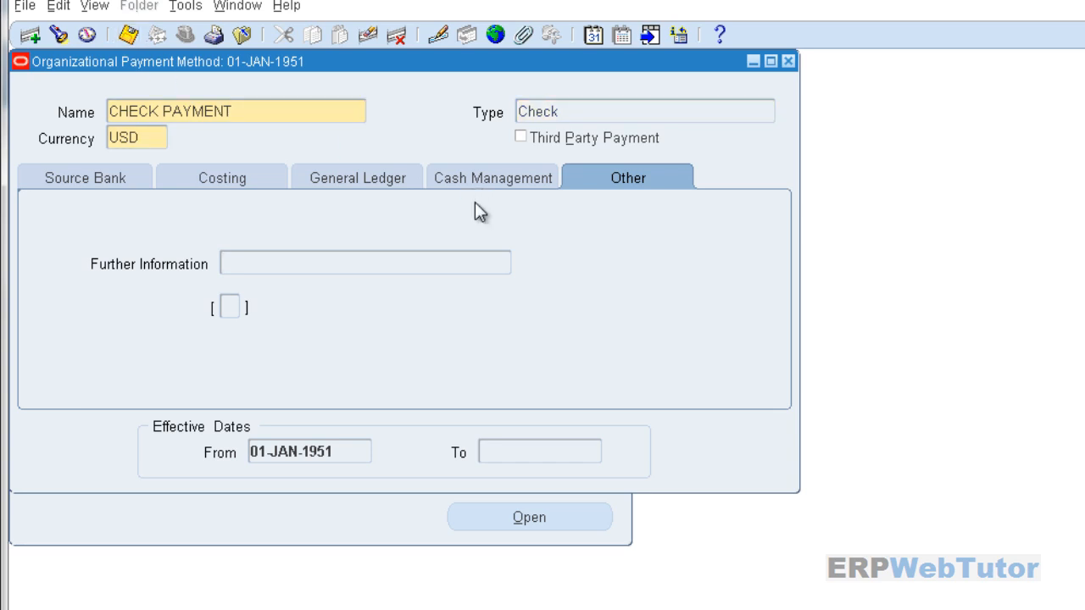
click(98, 180)
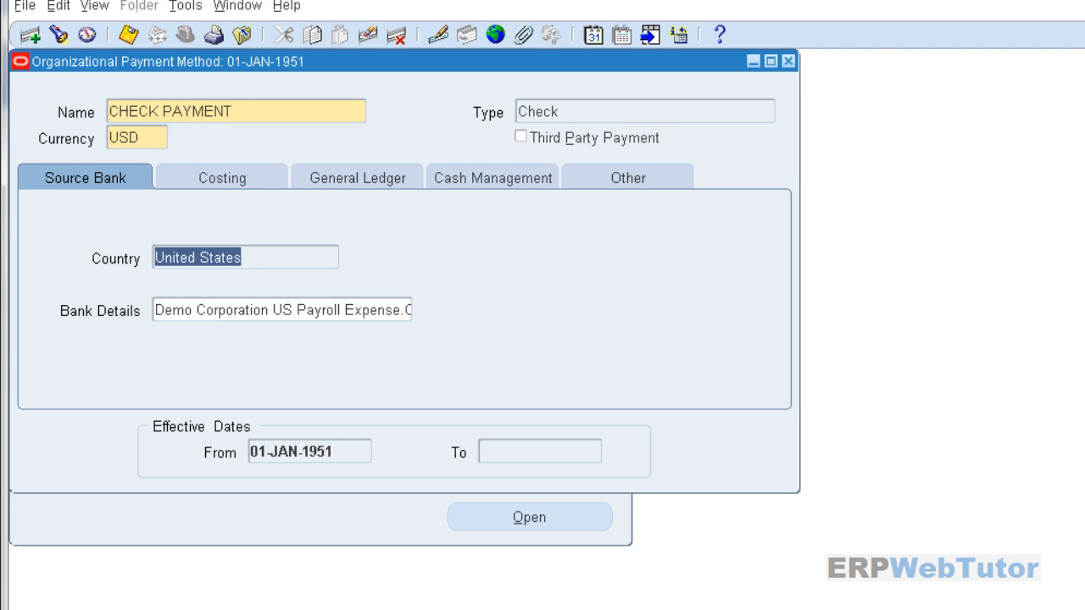
- Create a new payment method named DIRECT DEPOSIT, copied from section 2.2 of the PDF, with type NACHA
click(790, 606)
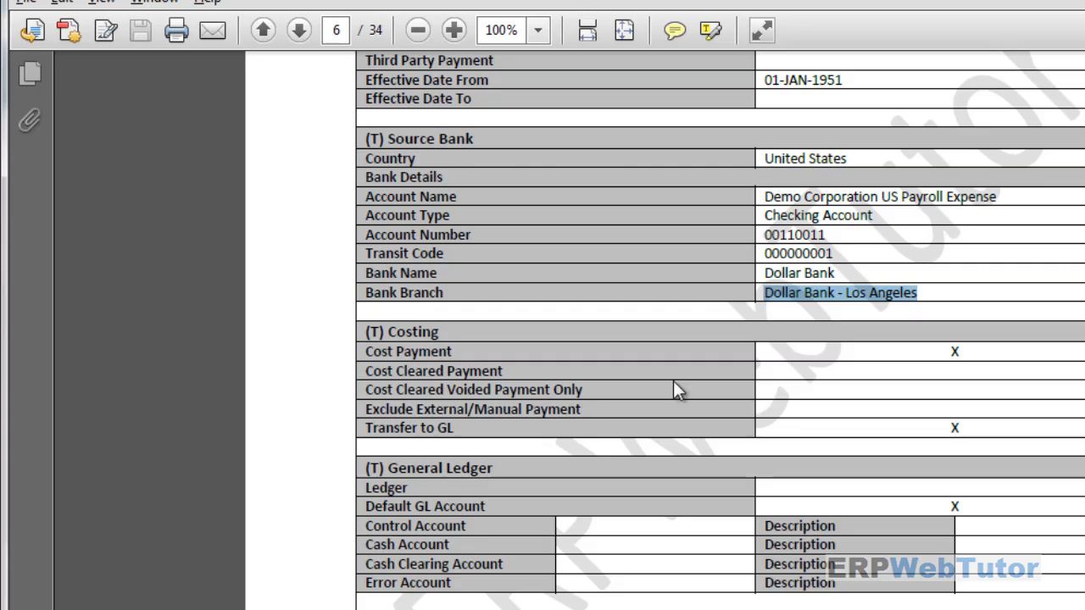
scroll(673, 387, down, 5)
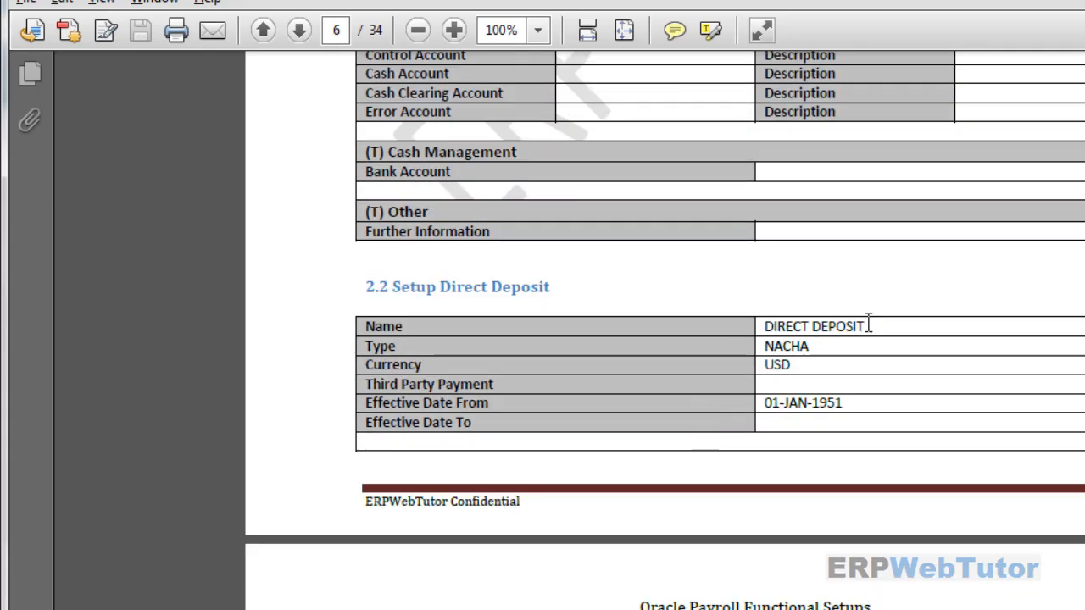
drag(870, 326, 783, 326)
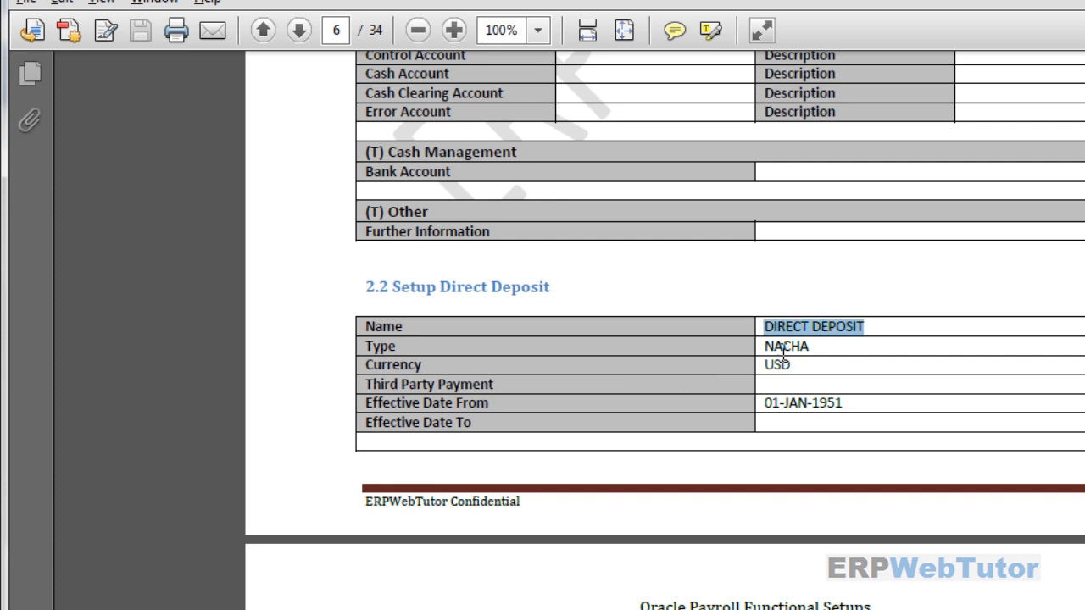
key(alt+Tab)
click(246, 115)
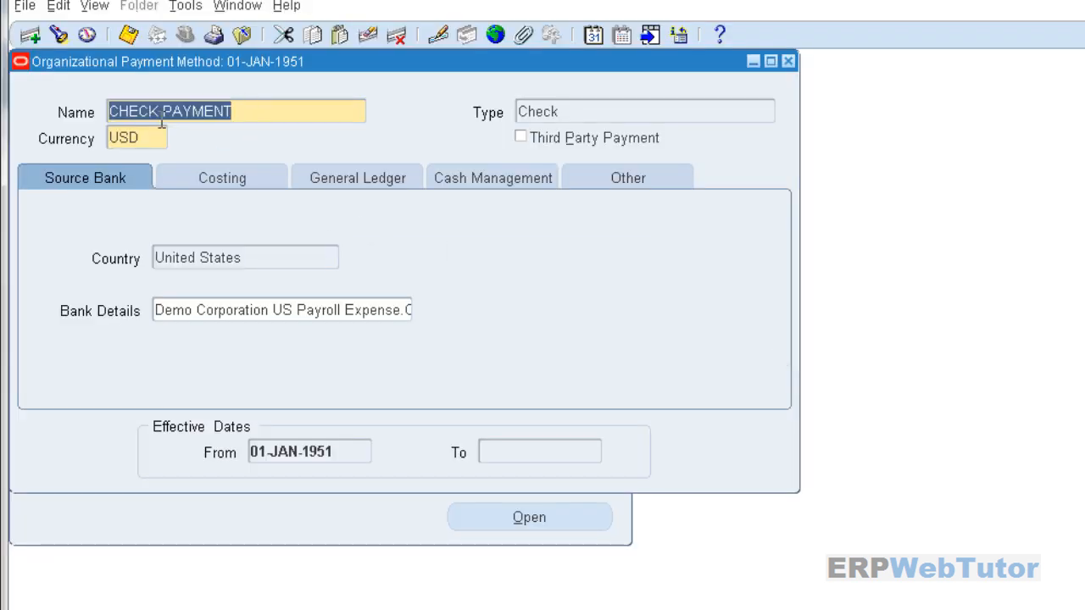
click(30, 36)
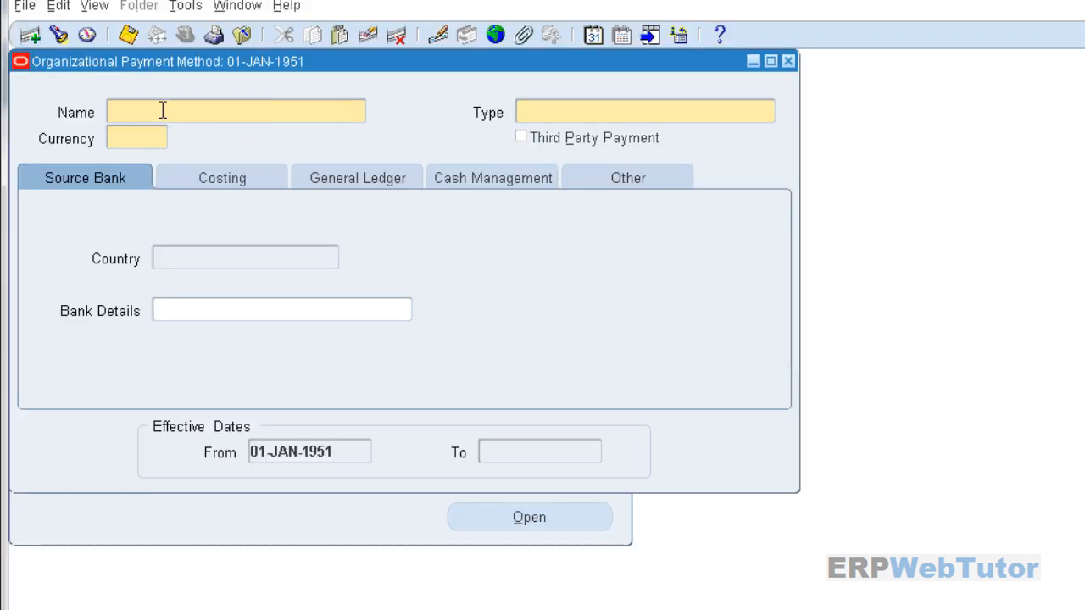
key(ctrl+v)
key(Tab)
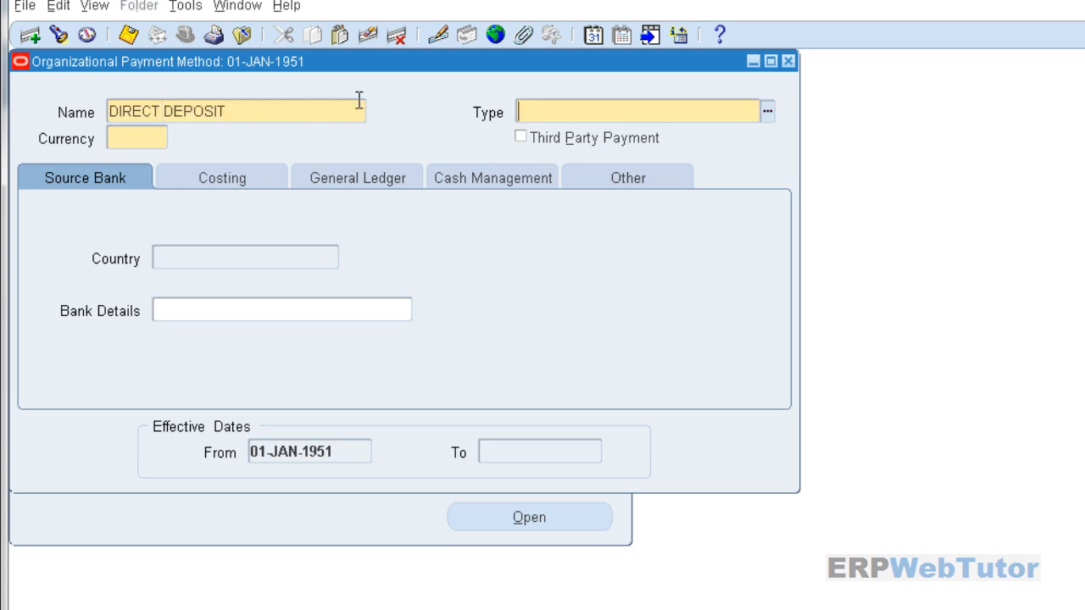
text(NACHA)
key(Tab)
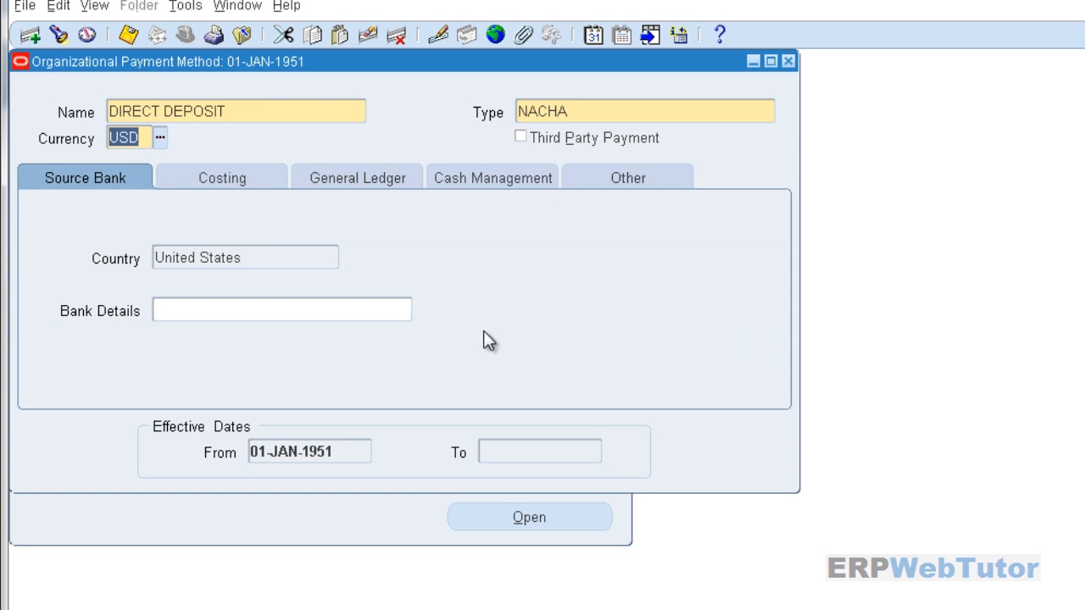
- Open the bank details of DIRECT DEPOSIT and look up the account name in the PDF's Direct Deposit source bank section
click(370, 310)
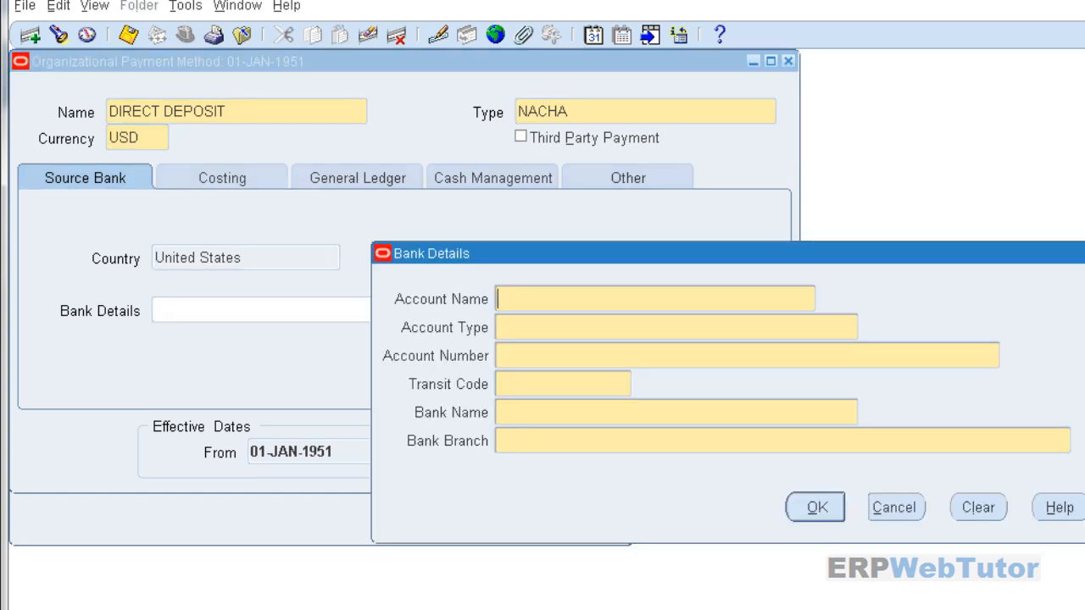
key(alt+Tab)
scroll(825, 489, down, 3)
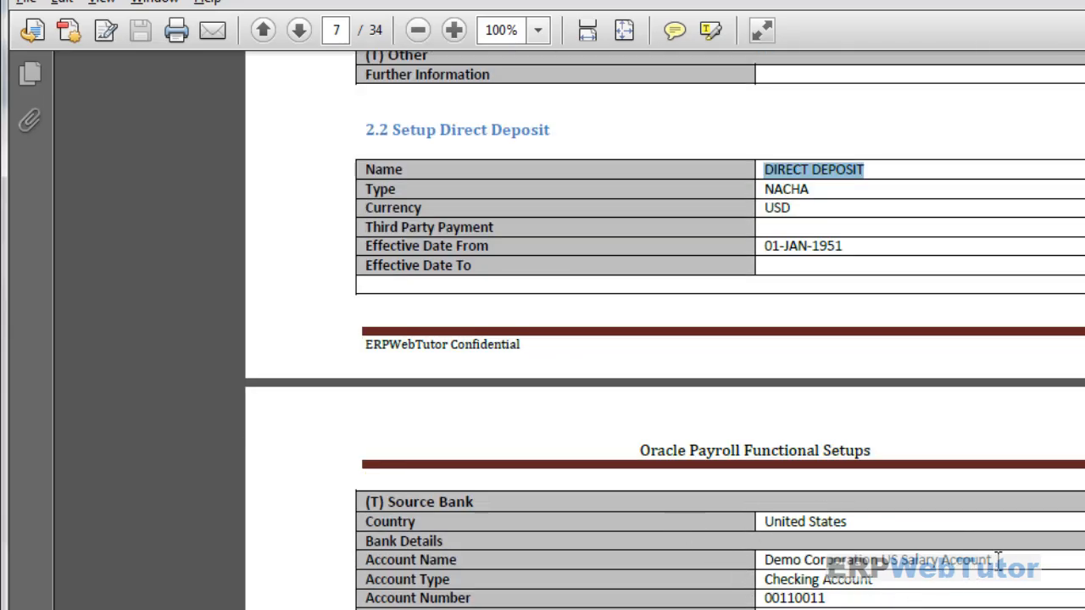
scroll(975, 566, up, 5)
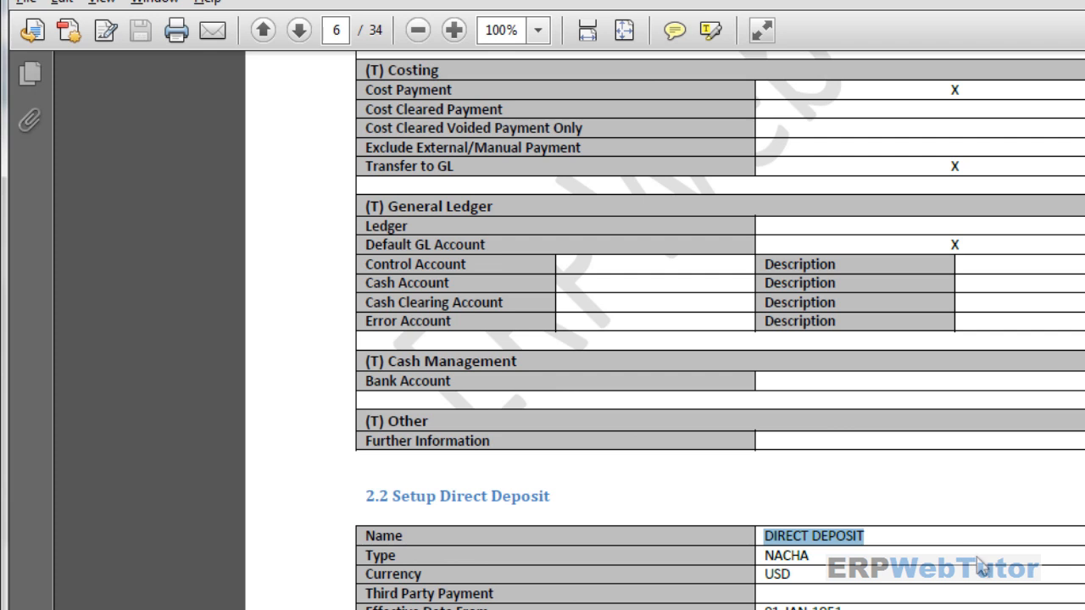
scroll(979, 560, down, 5)
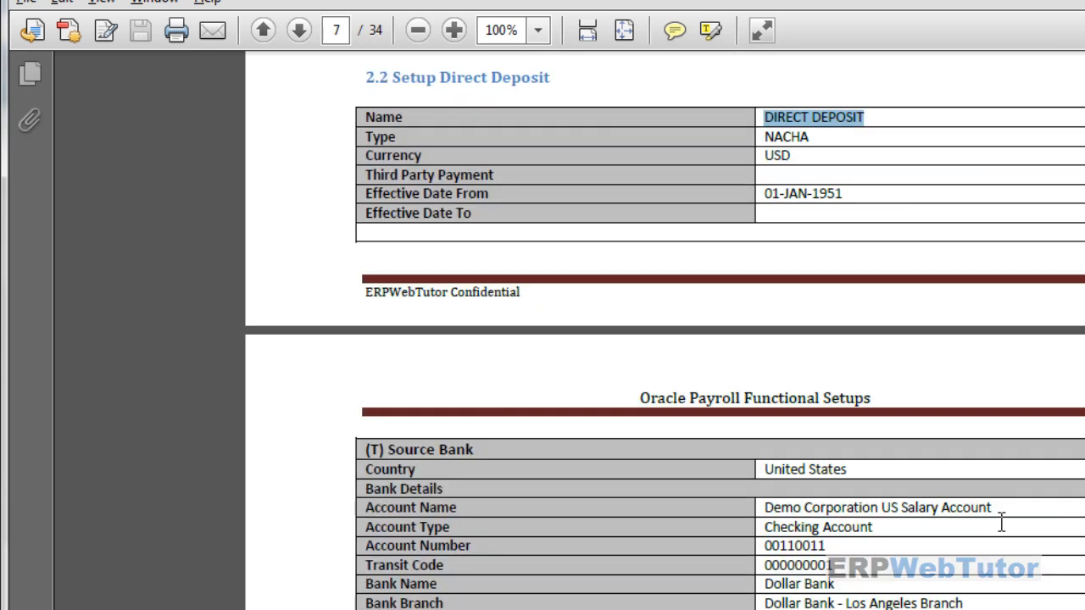
drag(993, 508, 765, 508)
- Copy the account name Demo Corporation US Payroll Expense from the PDF's CHECK payment table and set the account type to Checking Account
scroll(781, 564, up, 5)
scroll(782, 573, up, 5)
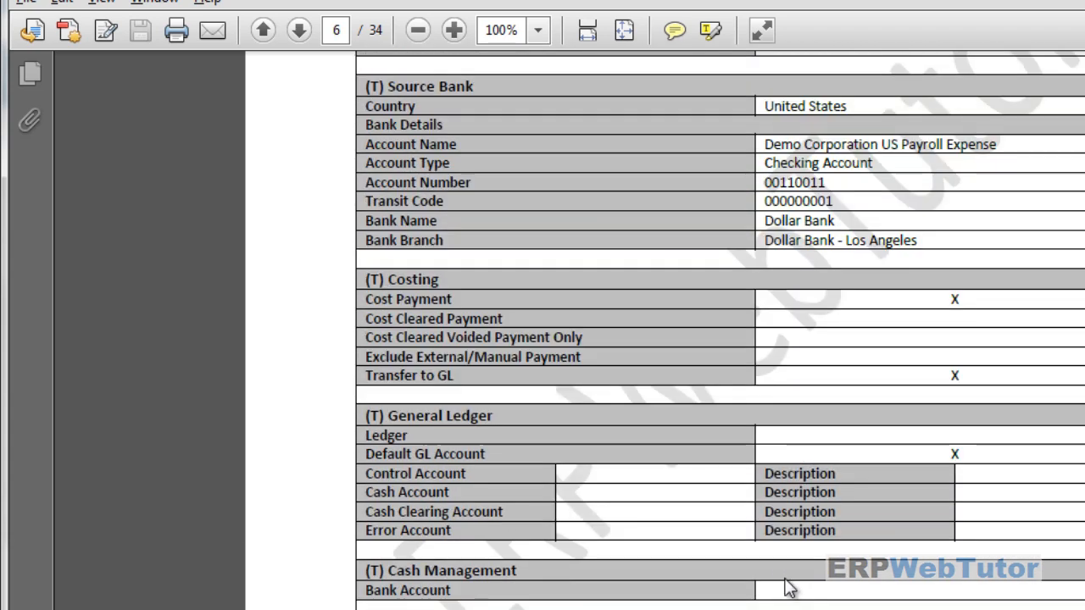
scroll(928, 271, up, 3)
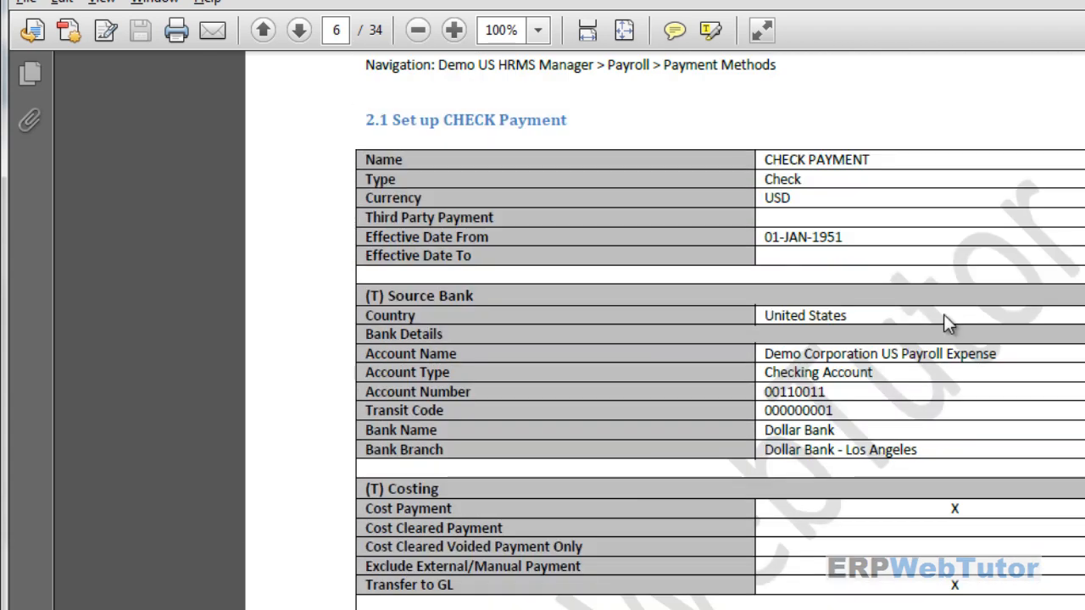
drag(1006, 355, 765, 354)
key(ctrl+c)
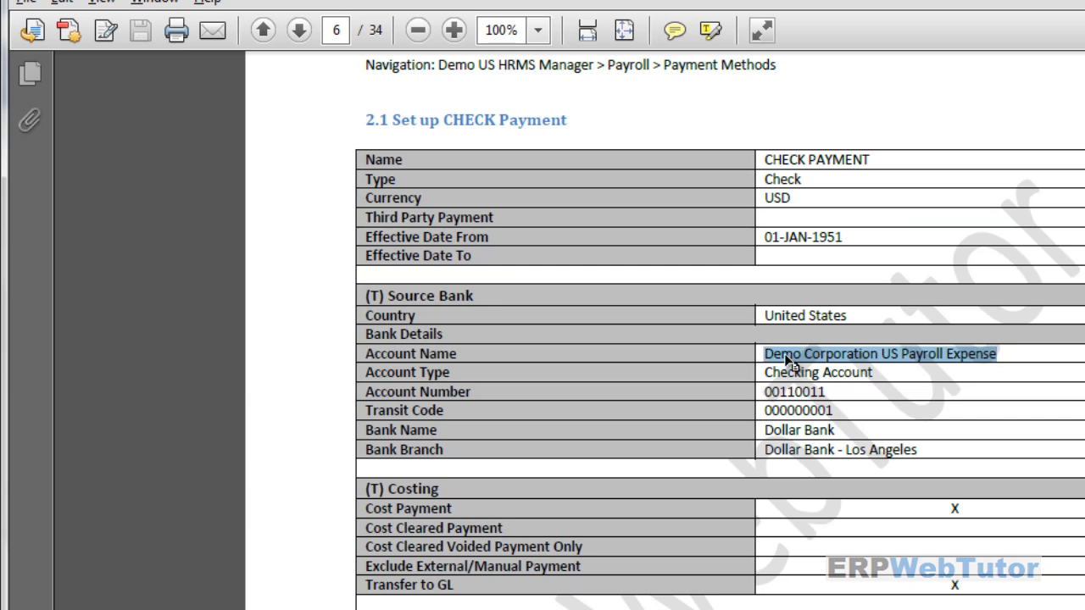
key(alt+Tab)
key(ctrl+v)
key(Tab)
text(Ch)
key(Tab)
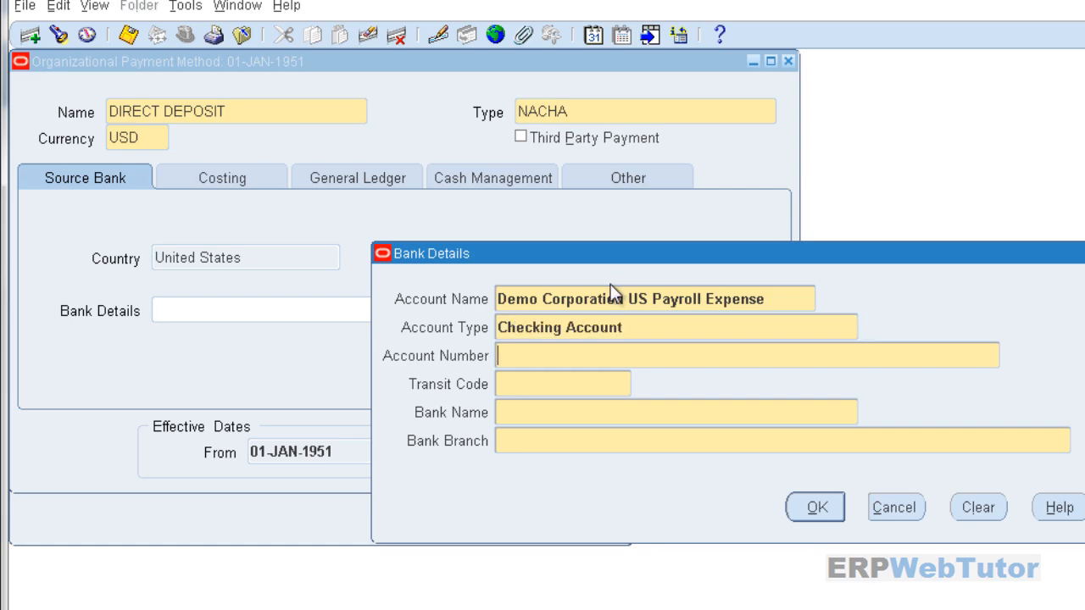
- Copy the account number and the transit code from the PDF into the bank details of DIRECT DEPOSIT
key(alt+Tab)
drag(840, 395, 768, 394)
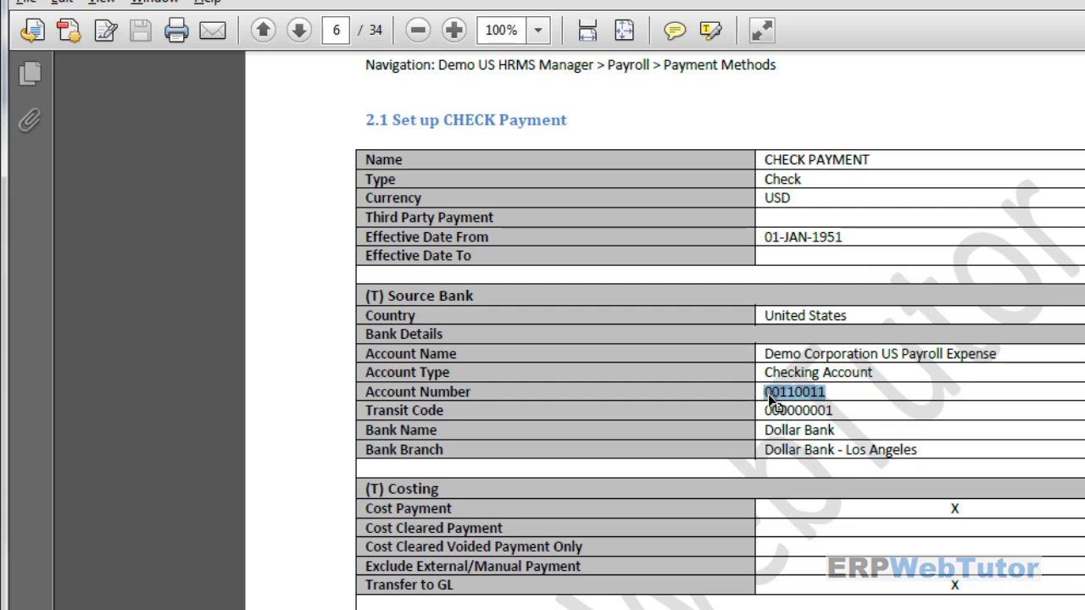
key(alt+Tab)
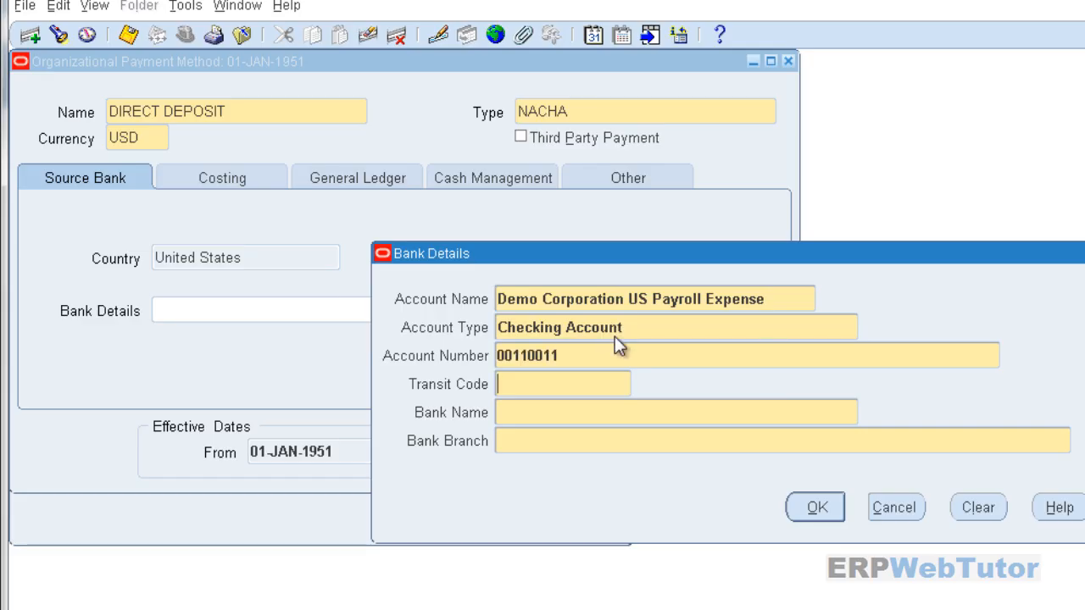
key(alt+Tab)
drag(835, 411, 761, 410)
key(ctrl+c)
key(alt+Tab)
key(ctrl+v)
click(767, 411)
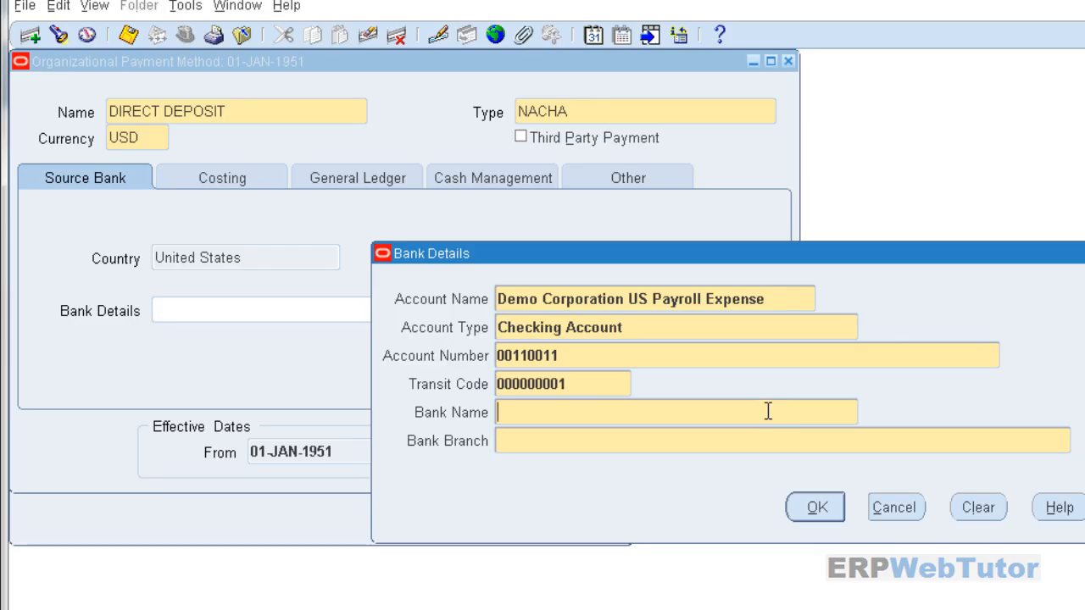
- Fill in the bank name Dollar Bank and the branch Dollar Bank - Los Angeles for DIRECT DEPOSIT, and accept the bank details
key(alt+Tab)
drag(838, 430, 765, 429)
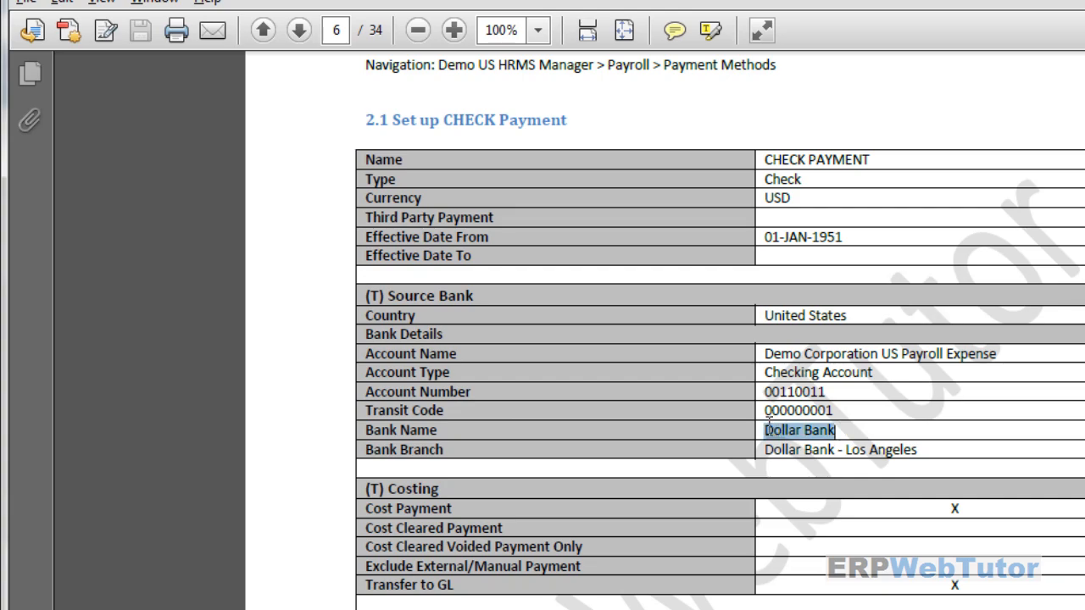
key(alt+Tab)
text(Dollar Bank)
key(alt+Tab)
click(936, 450)
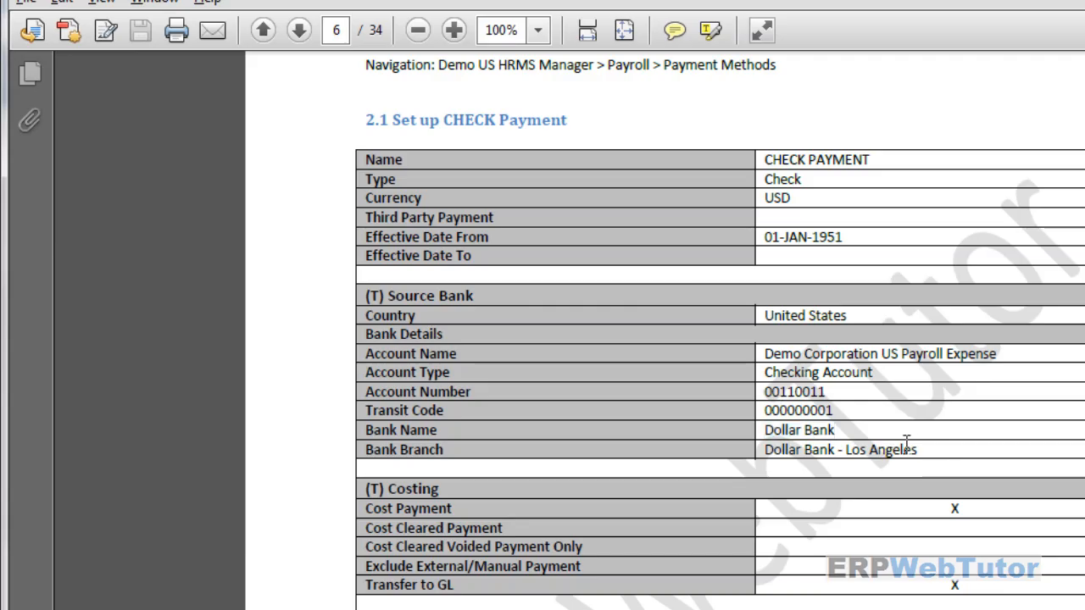
drag(937, 450, 765, 450)
key(ctrl+c)
key(alt+Tab)
click(749, 440)
key(ctrl+v)
click(813, 507)
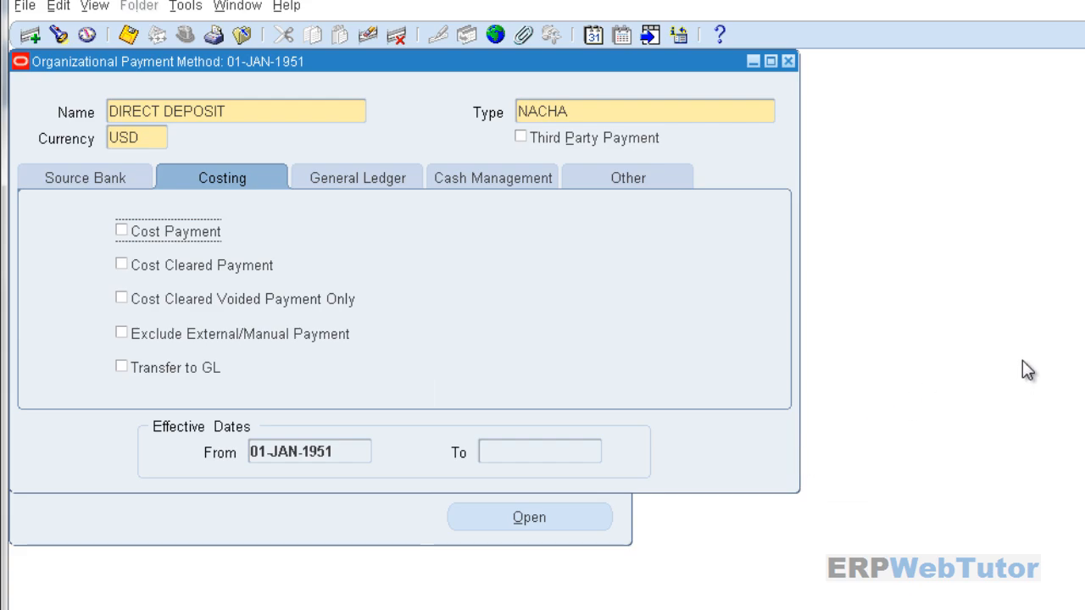
- Enable the Cost Payment and Transfer to GL costing options for DIRECT DEPOSIT
key(alt+Tab)
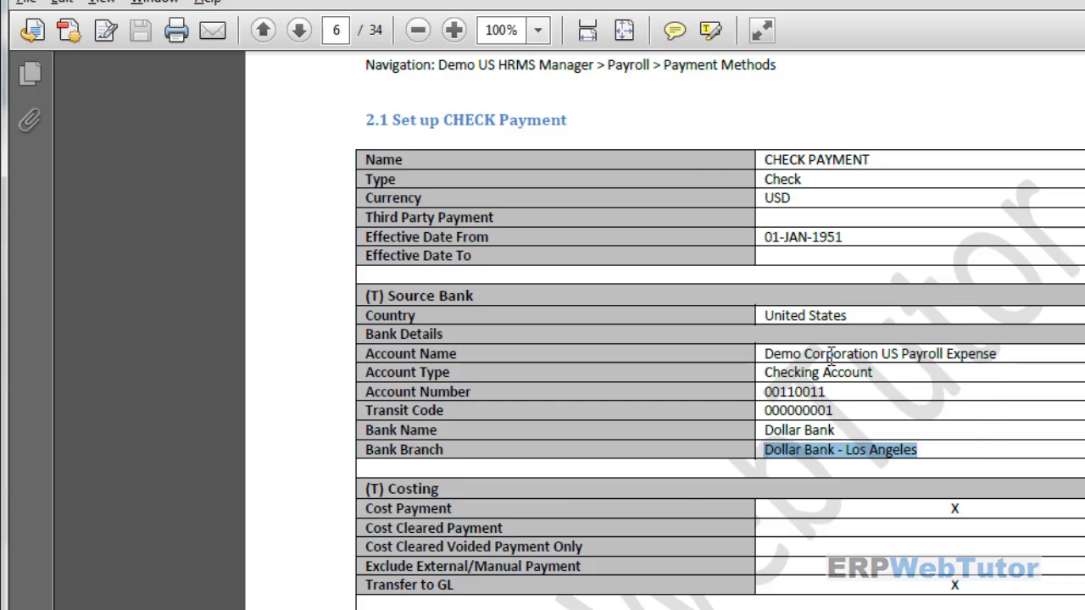
key(alt+Tab)
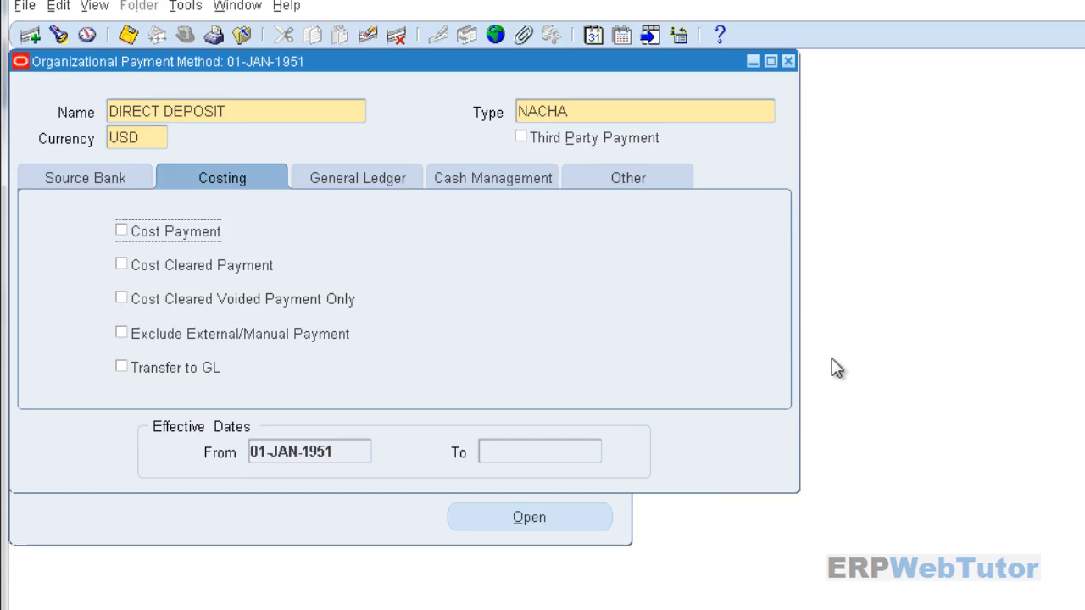
click(143, 230)
click(162, 368)
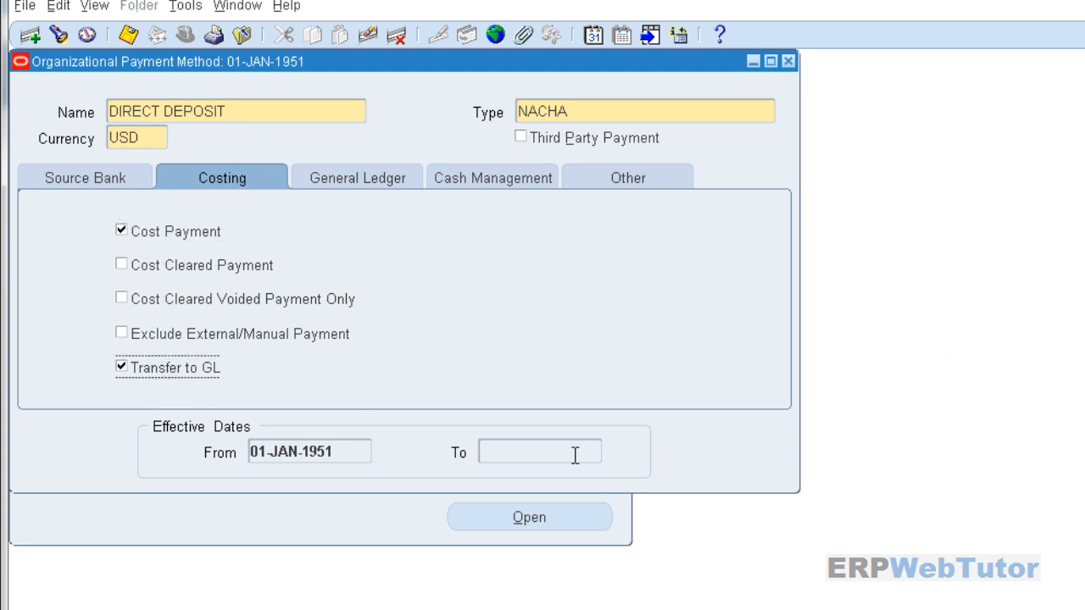
- Check the General Ledger and Cash Management settings of DIRECT DEPOSIT, and open its further payment method information
click(348, 175)
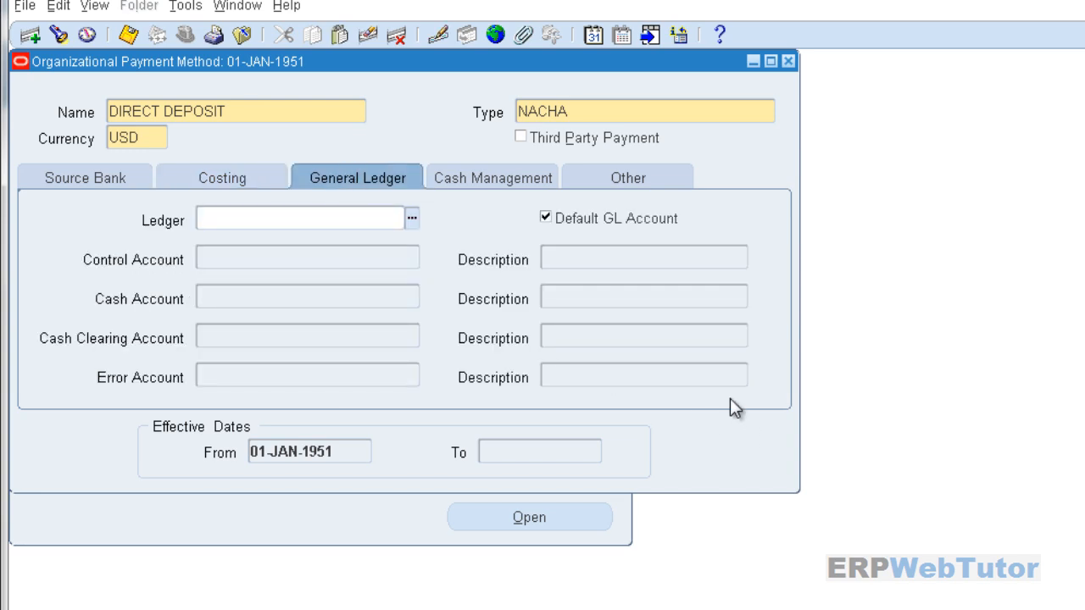
click(496, 176)
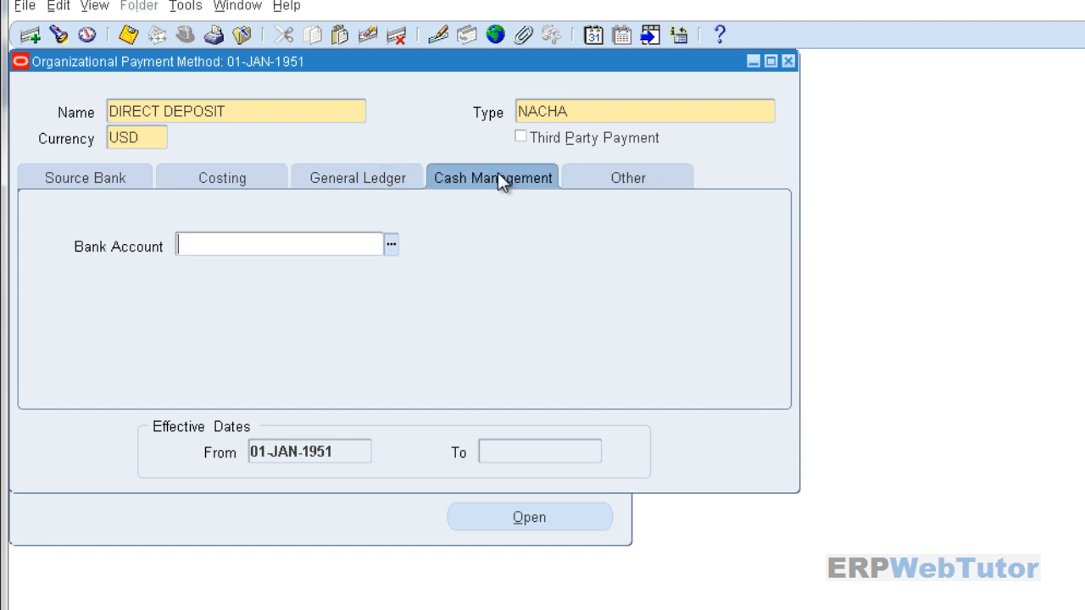
click(637, 175)
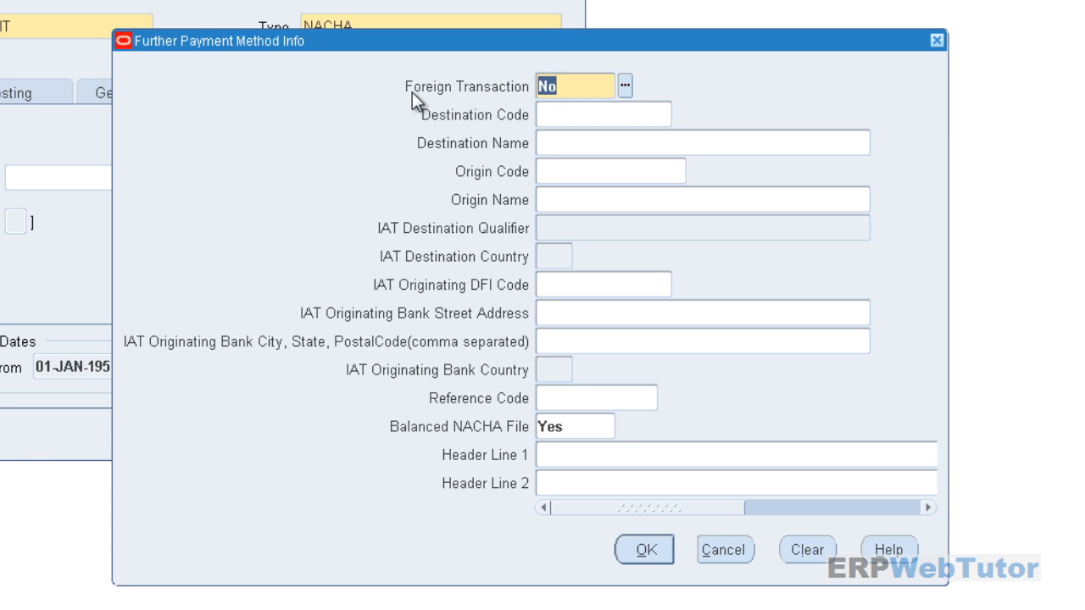
- Set the destination code to 123000123 and the destination name to DOLLAR BANK for DIRECT DEPOSIT
click(603, 112)
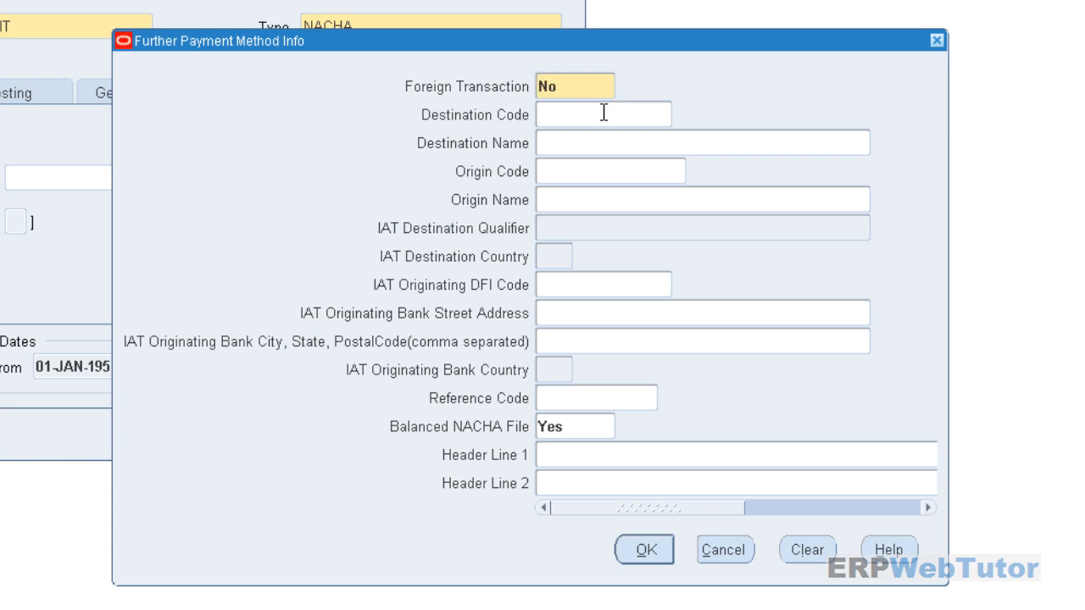
text(123000123)
key(Tab)
text(DO)
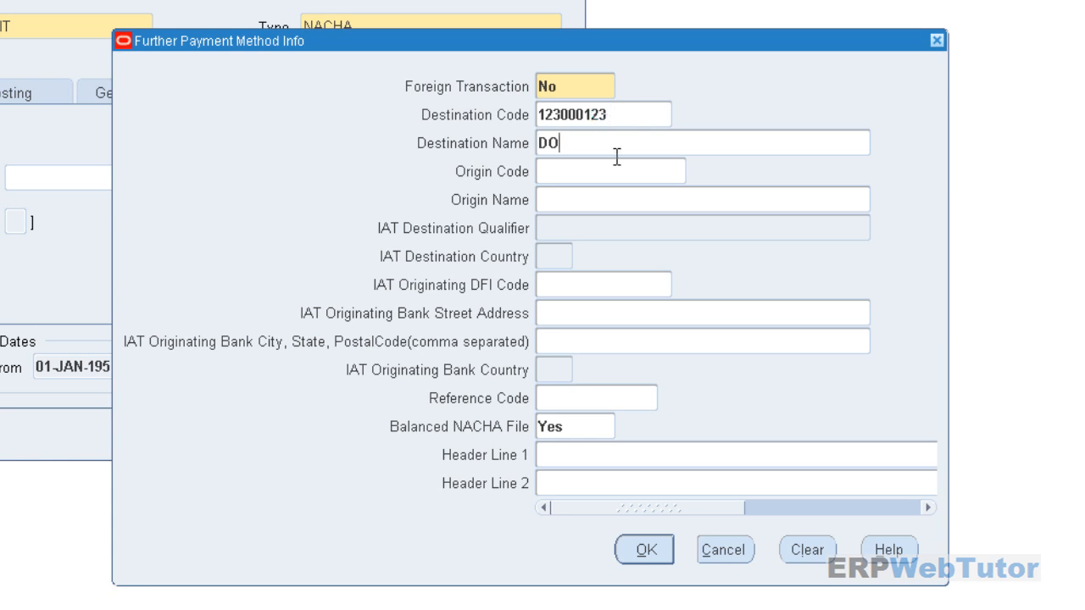
text(LLAR BANK)
- Enter DEMO CORP as the origin name for DIRECT DEPOSIT, leaving the origin code empty
click(604, 175)
text(DEMO CORP)
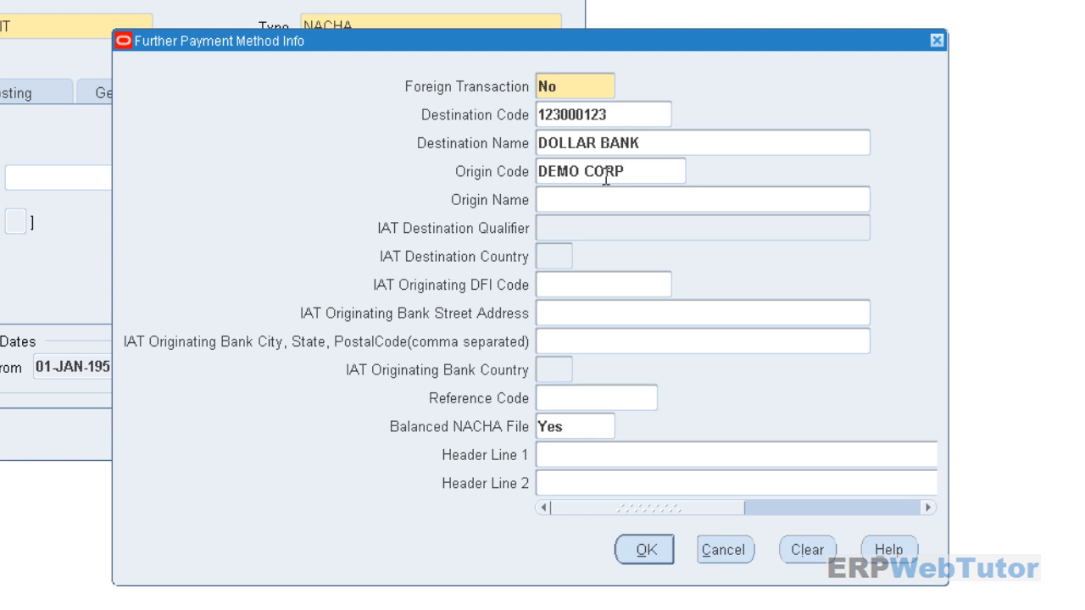
drag(637, 172, 408, 162)
key(ctrl+c)
key(Delete)
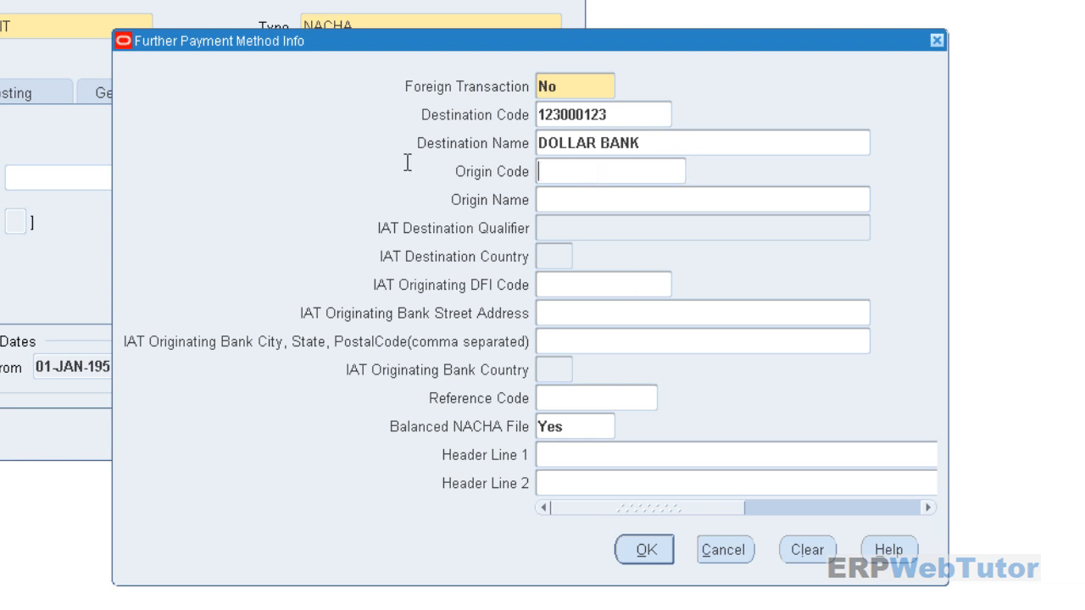
click(631, 197)
key(ctrl+v)
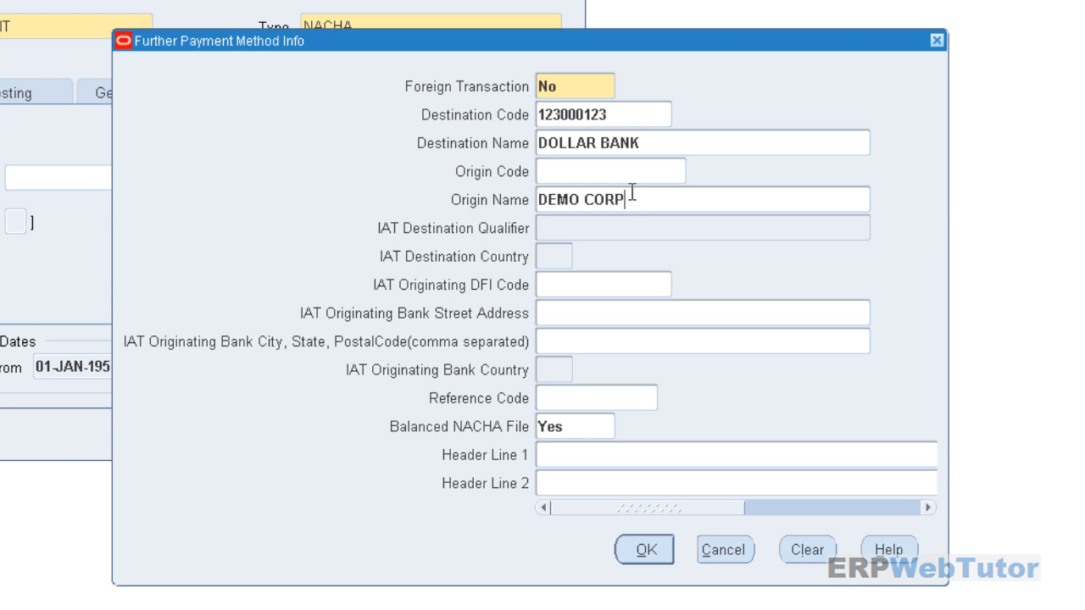
- Set the origin code to 987000987 and accept the further payment method information of DIRECT DEPOSIT
click(621, 172)
text(987000987)
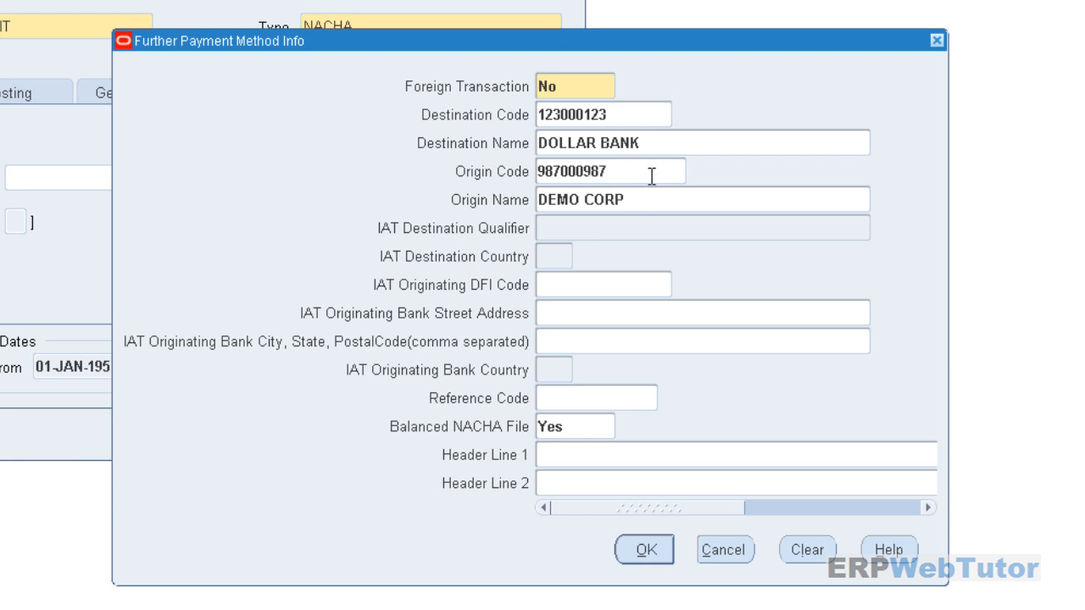
click(571, 284)
click(645, 549)
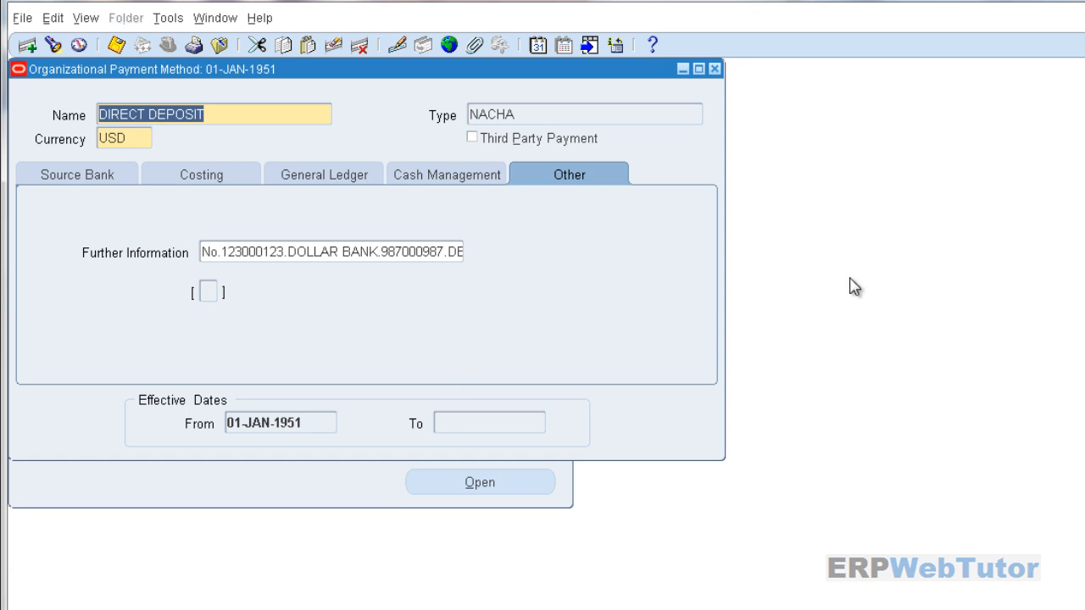
- Create a new payment method named CHILD SUPPORT with type NACHA and currency USD, marked as a third party payment
click(256, 113)
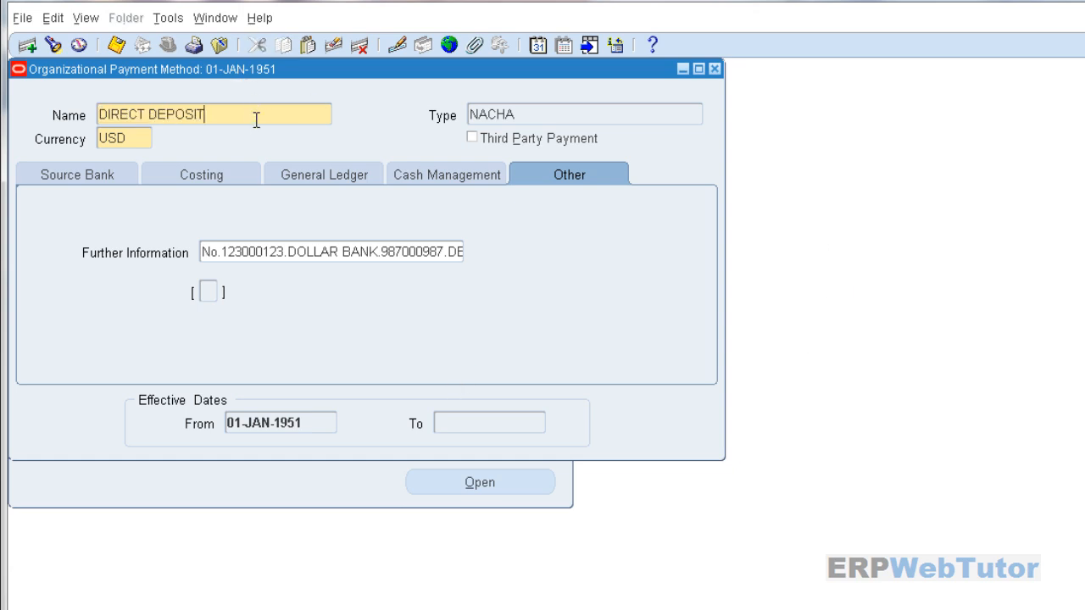
click(25, 48)
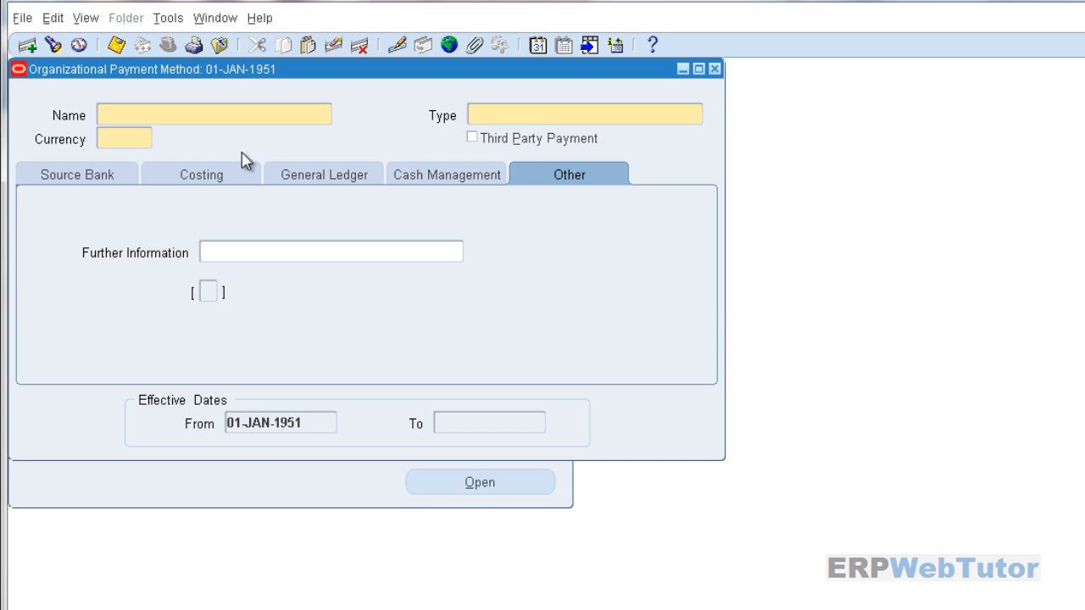
text(CHILD SUPPORT)
key(Tab)
text(NACHA)
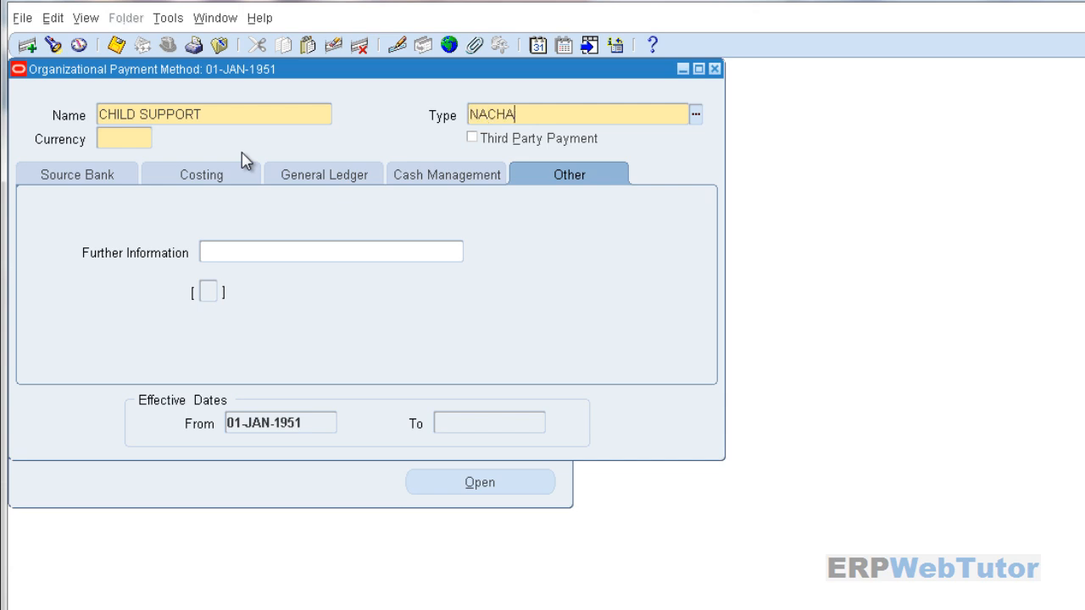
key(Tab)
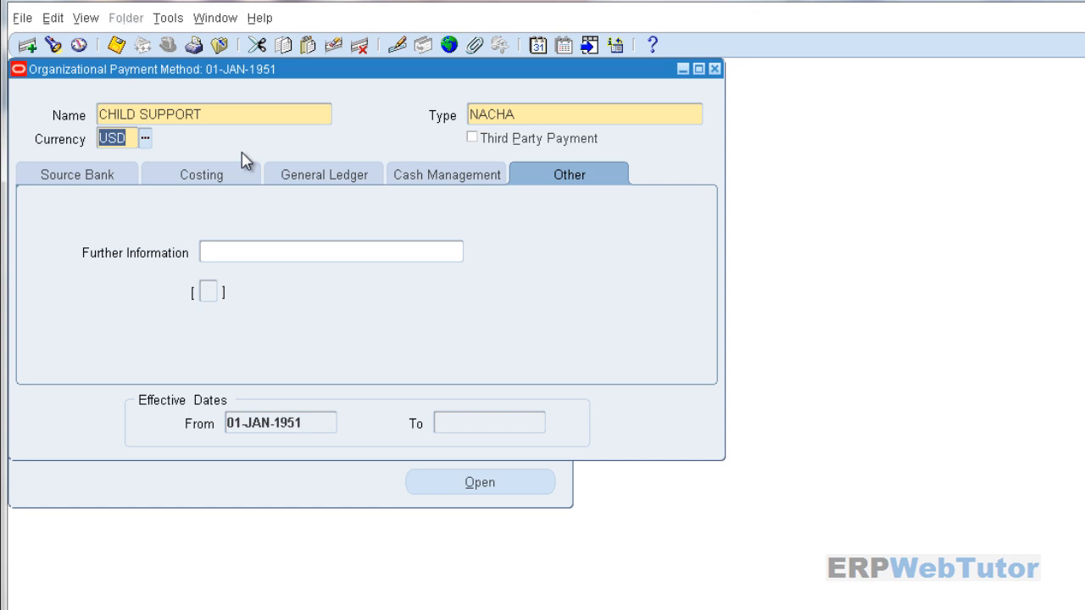
click(474, 139)
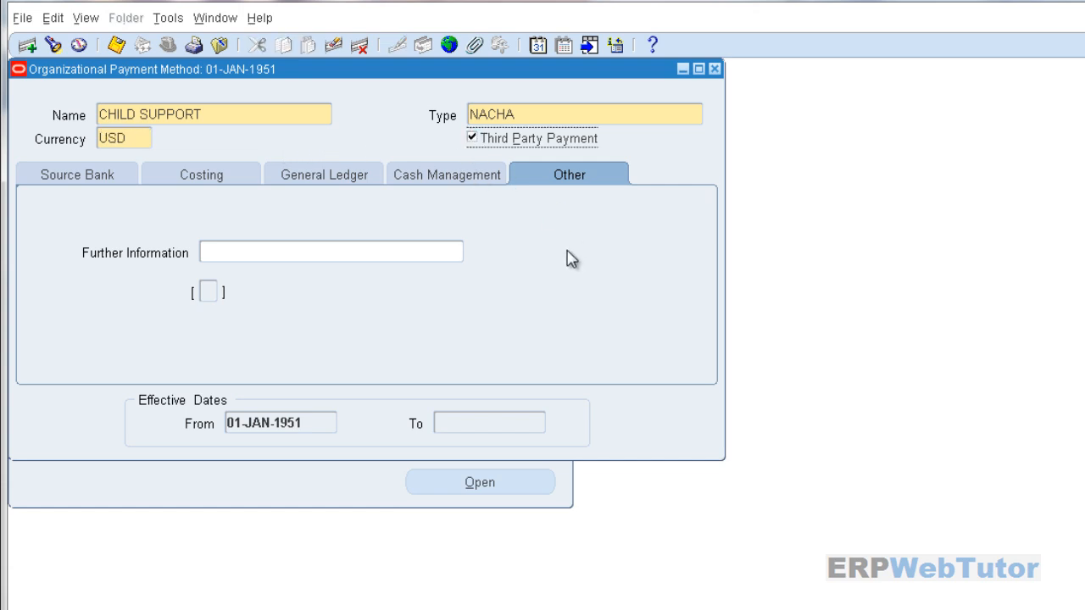
- Open the source bank details of CHILD SUPPORT, and switch to the PDF to find that method's bank values
click(48, 180)
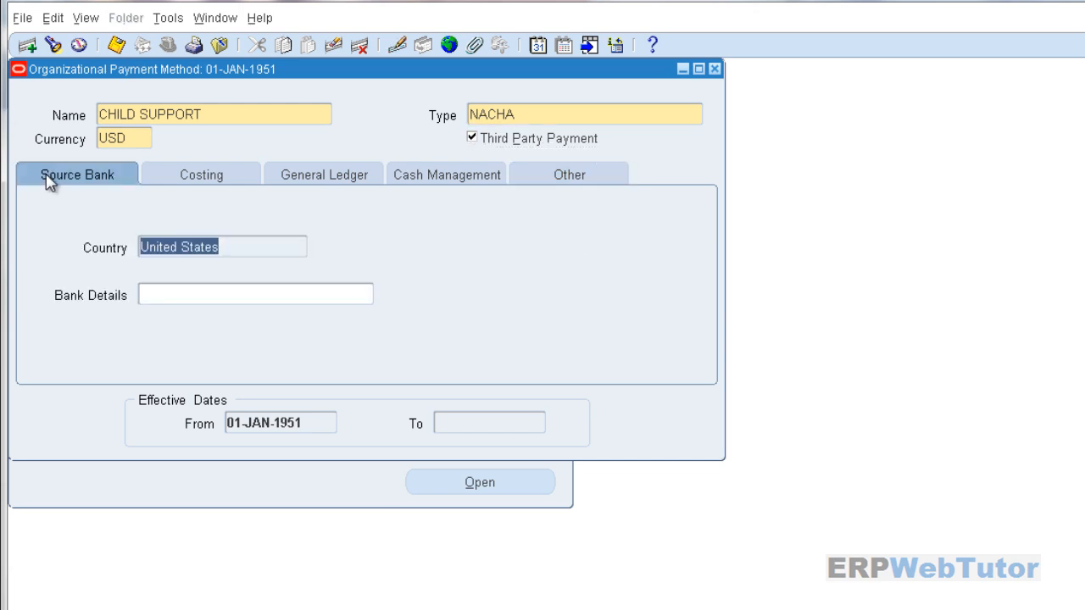
click(226, 292)
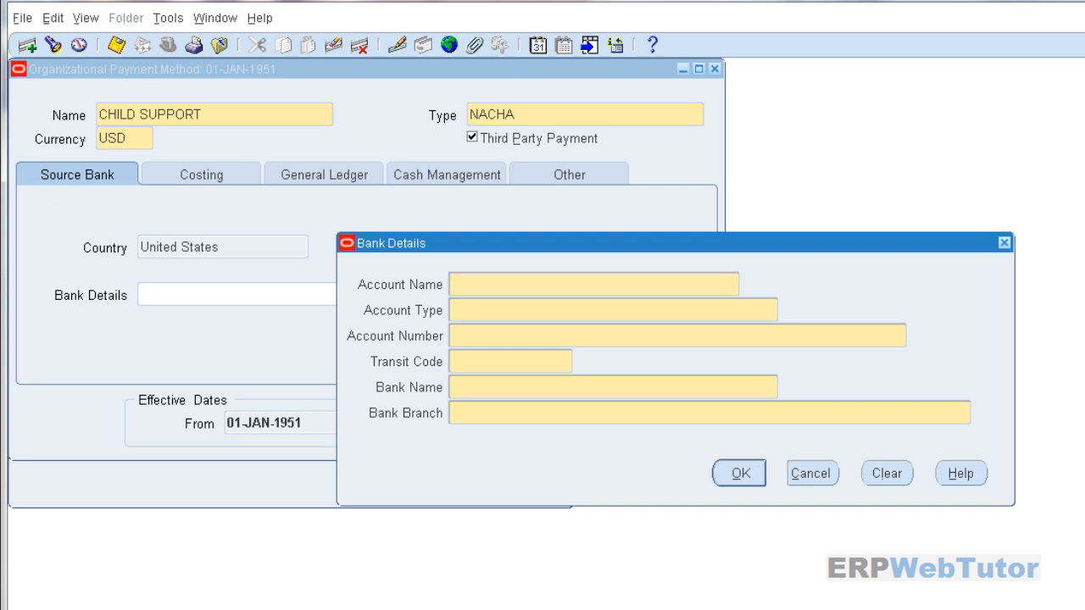
key(alt+Tab)
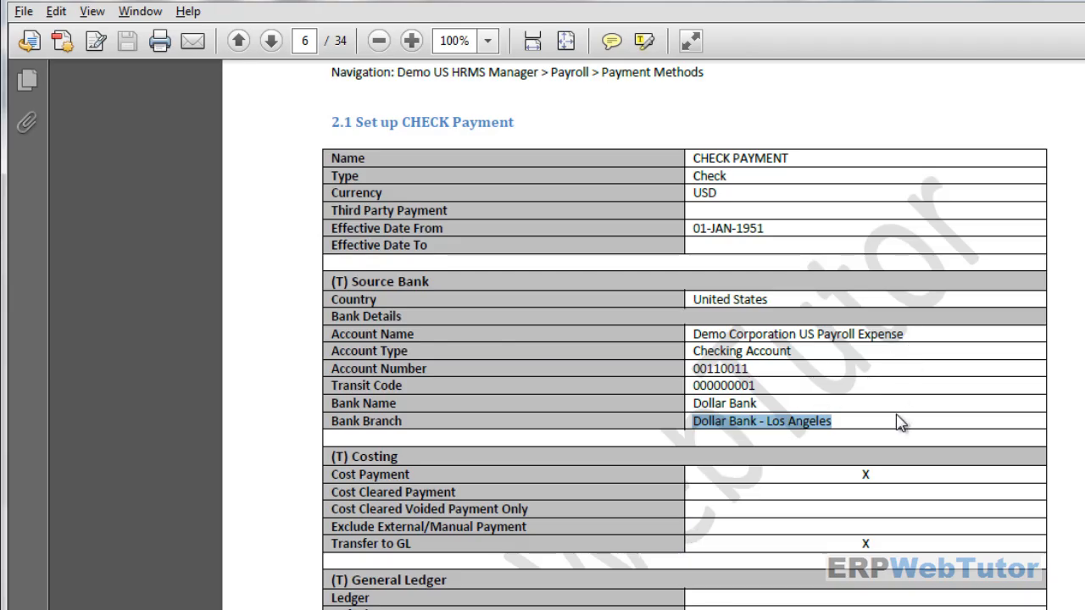
scroll(901, 416, down, 10)
scroll(892, 471, down, 8)
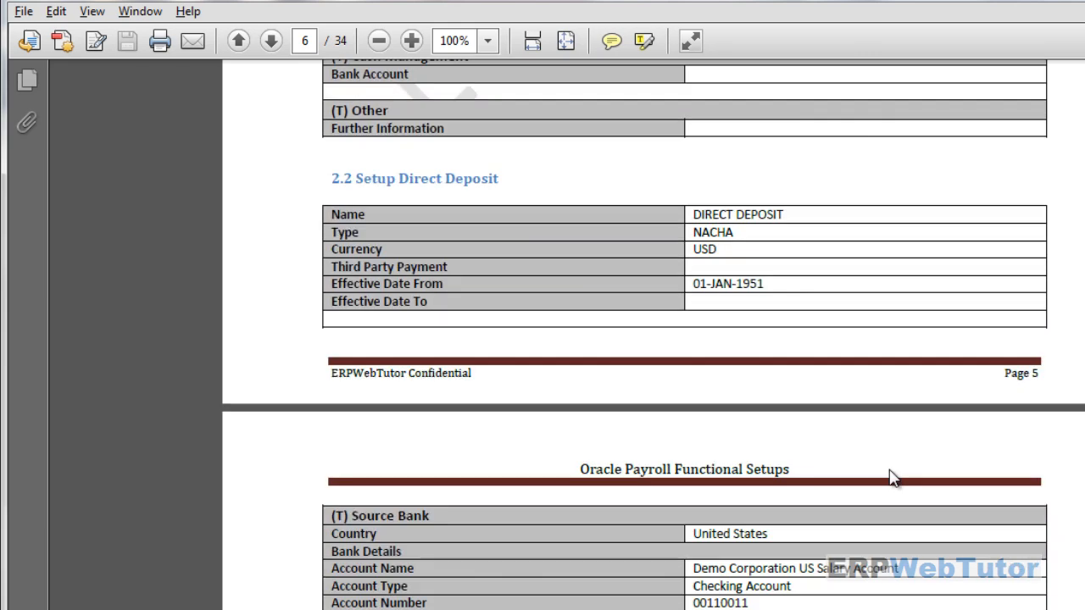
scroll(890, 471, down, 13)
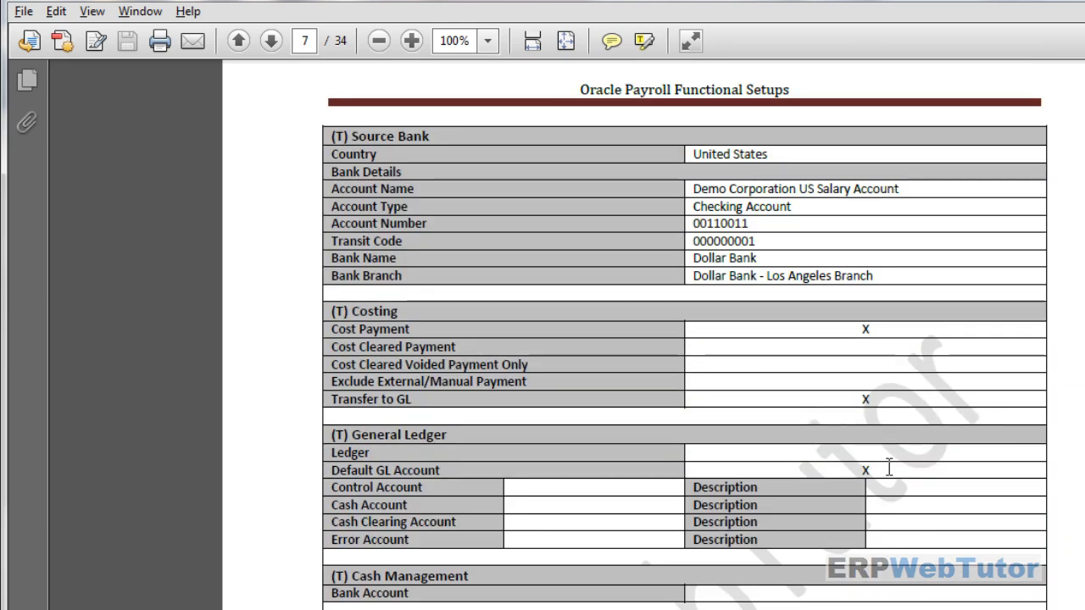
scroll(892, 475, down, 10)
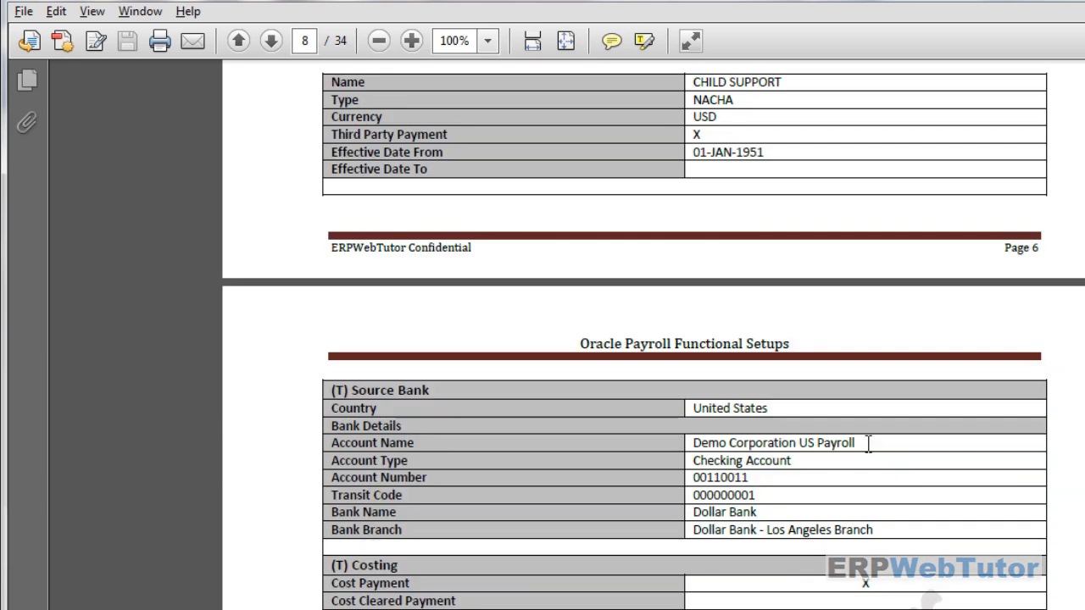
- Copy the account name Demo Corporation US Payroll from the PDF into the bank details, and set the account type to Checking Account
drag(868, 444, 692, 444)
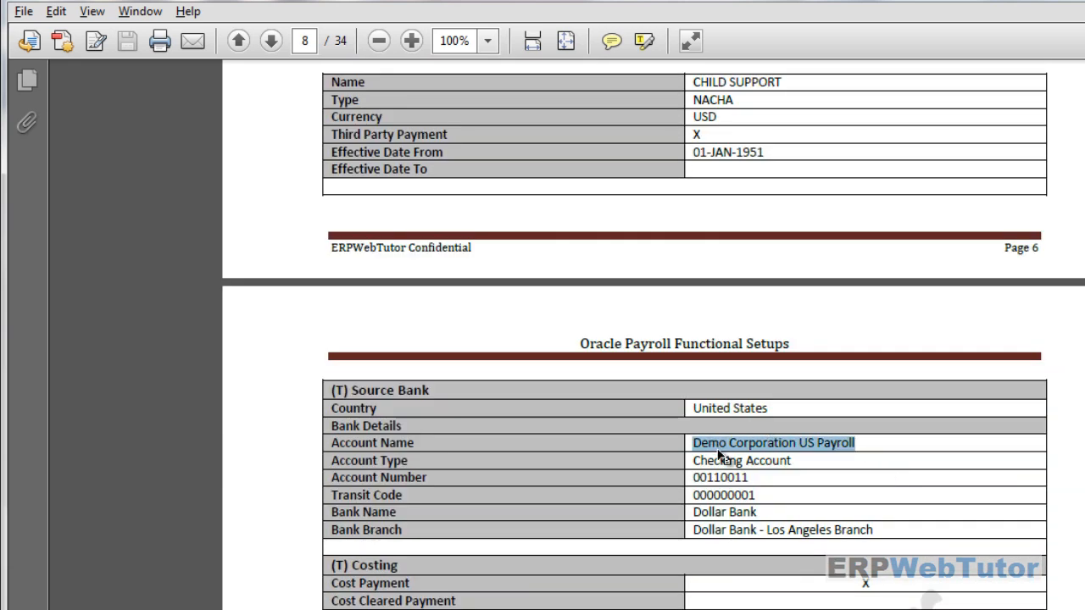
key(ctrl+c)
key(alt+Tab)
click(562, 286)
key(ctrl+v)
click(559, 319)
text(Ch)
key(Tab)
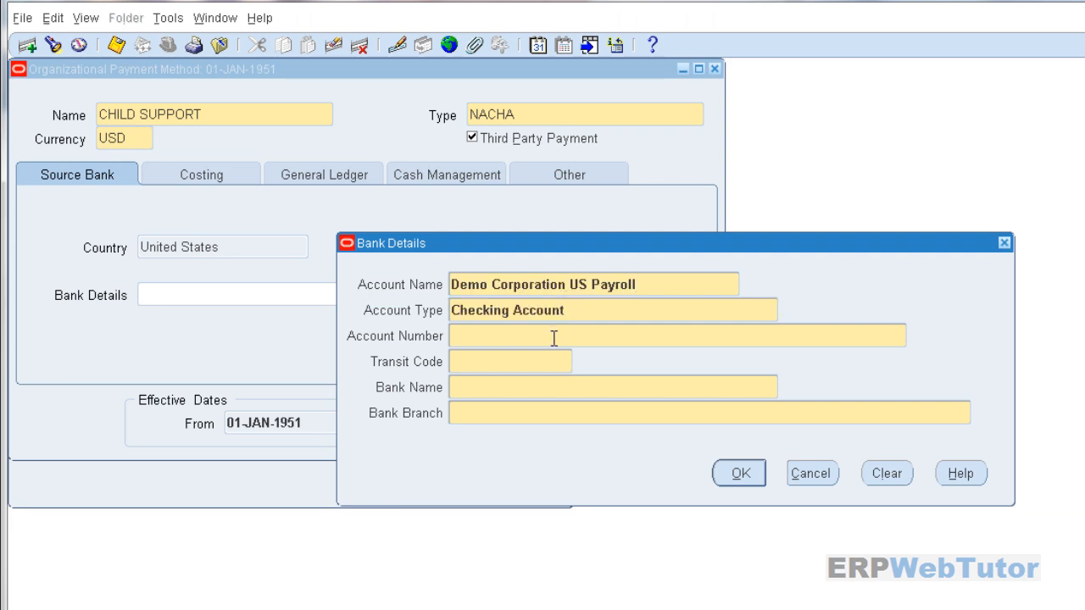
- Copy the account number and the transit code from the PDF into the bank details of CHILD SUPPORT
key(alt+Tab)
drag(750, 478, 688, 473)
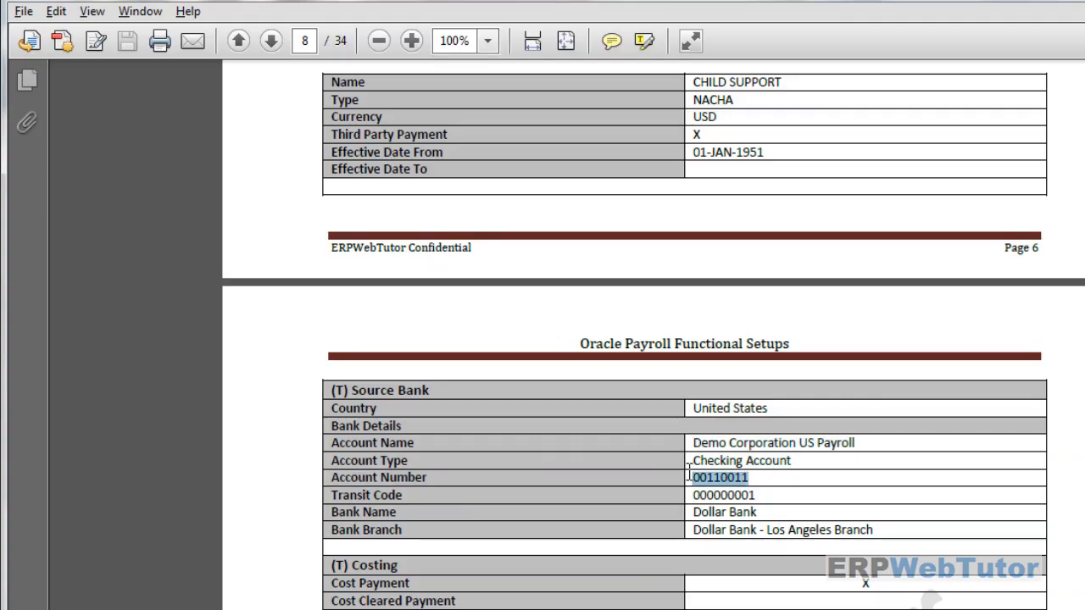
key(ctrl+c)
key(alt+Tab)
key(ctrl+v)
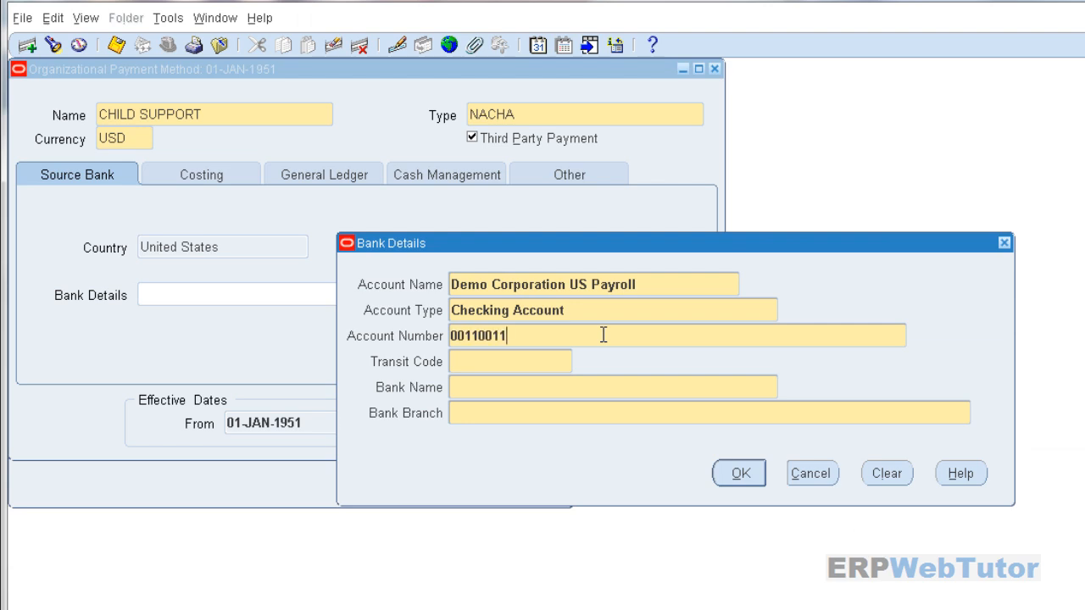
click(545, 361)
key(alt+Tab)
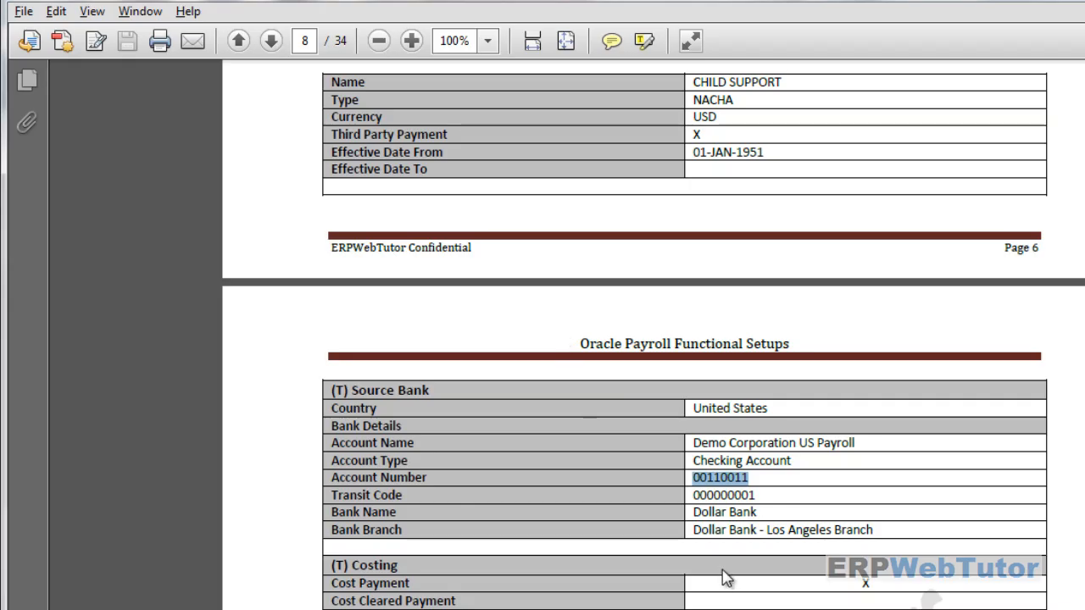
drag(756, 496, 692, 495)
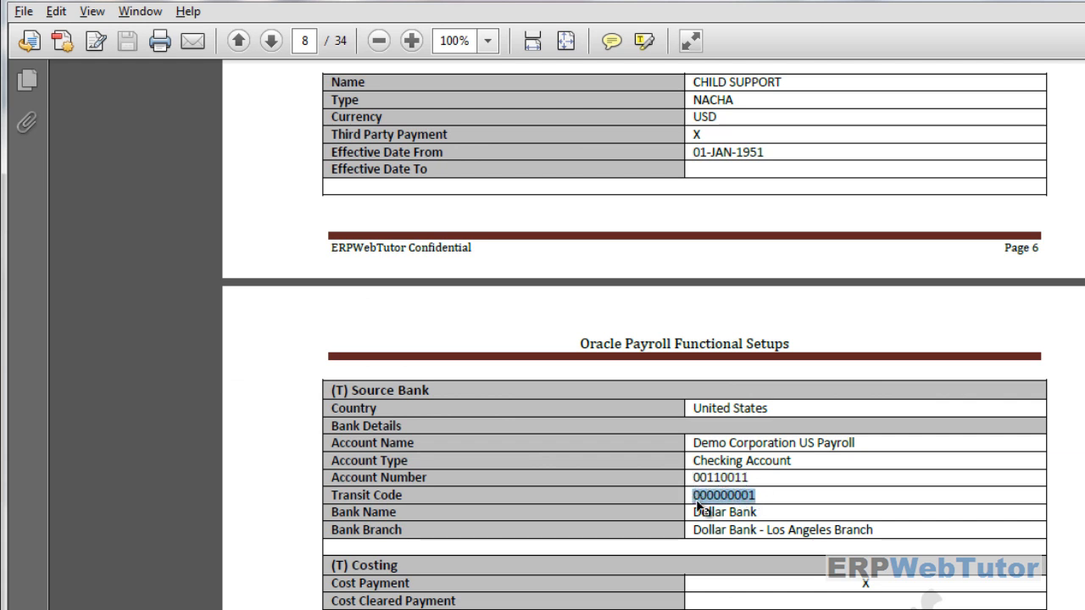
key(alt+Tab)
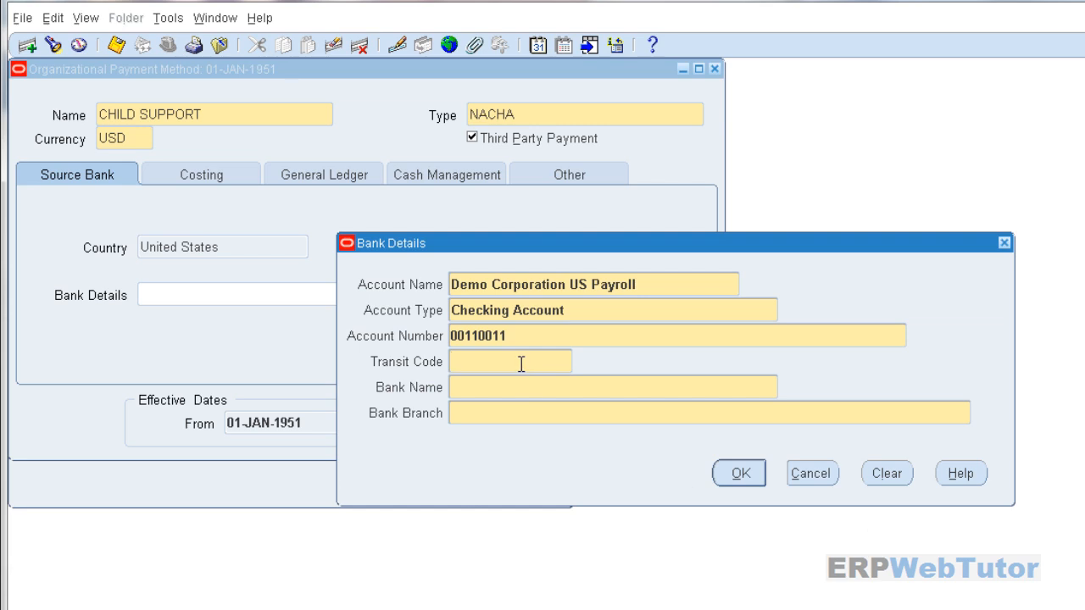
key(ctrl+v)
- Copy the bank name Dollar Bank and the branch Dollar Bank - Los Angeles Branch from the PDF for CHILD SUPPORT, and accept the bank details
key(alt+Tab)
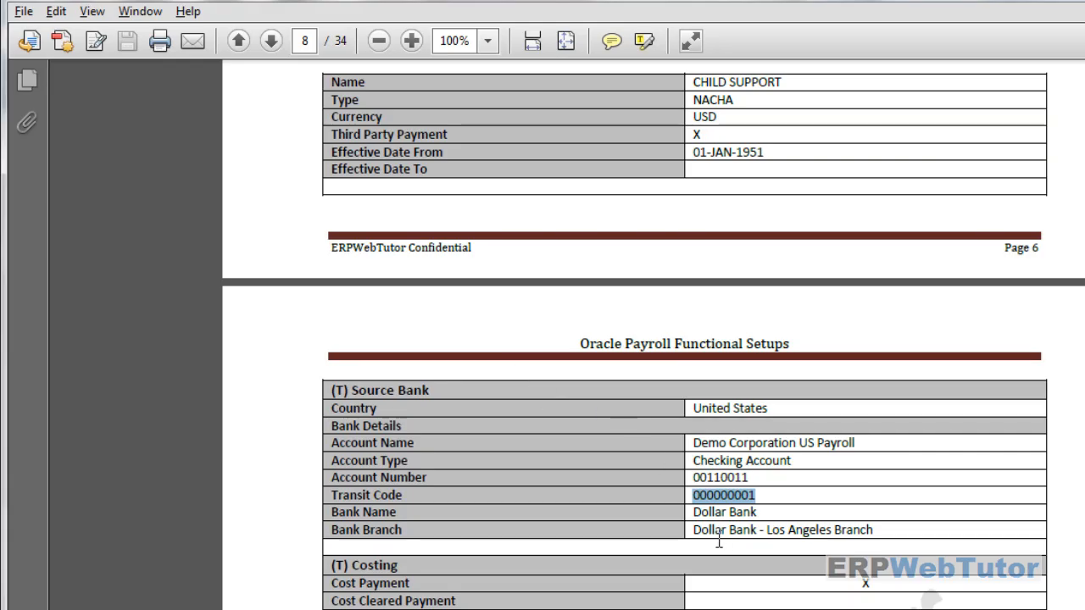
drag(761, 514, 693, 513)
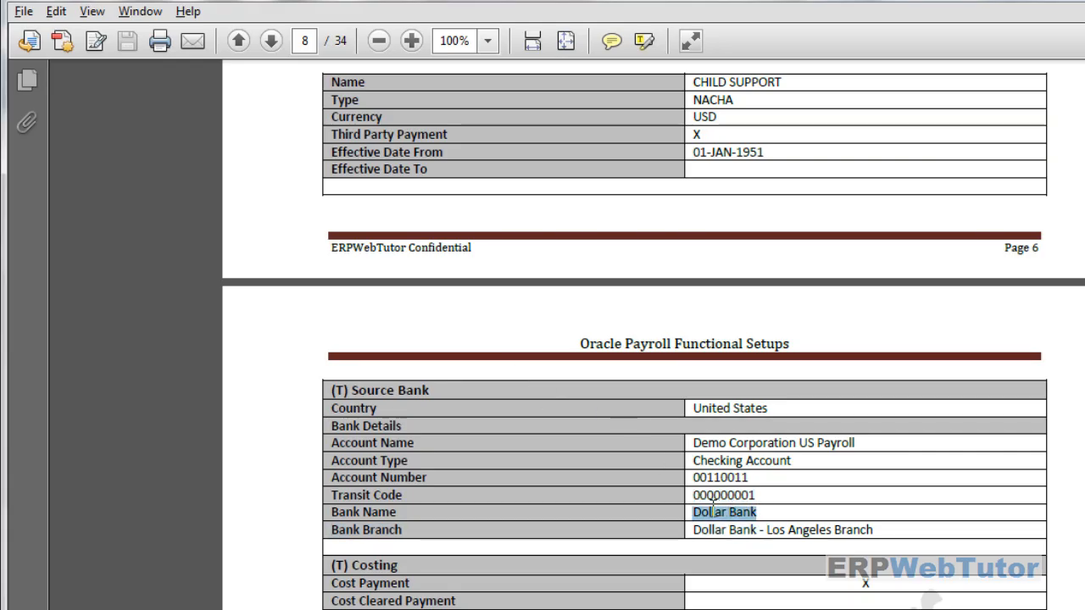
key(alt+Tab)
key(ctrl+v)
key(alt+Tab)
drag(889, 528, 714, 534)
key(alt+Tab)
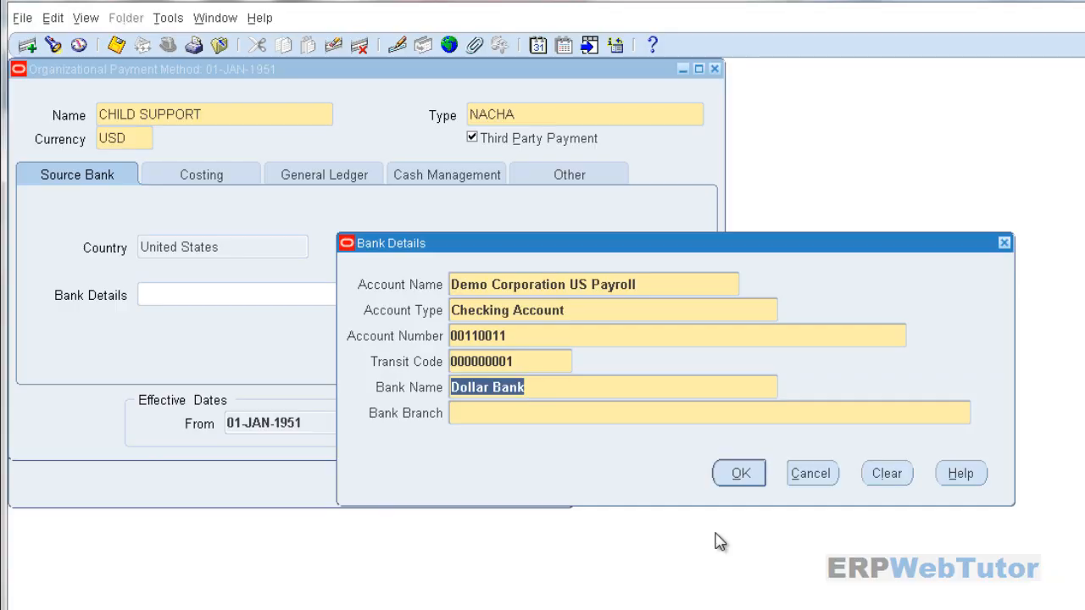
click(691, 414)
key(ctrl+v)
click(729, 472)
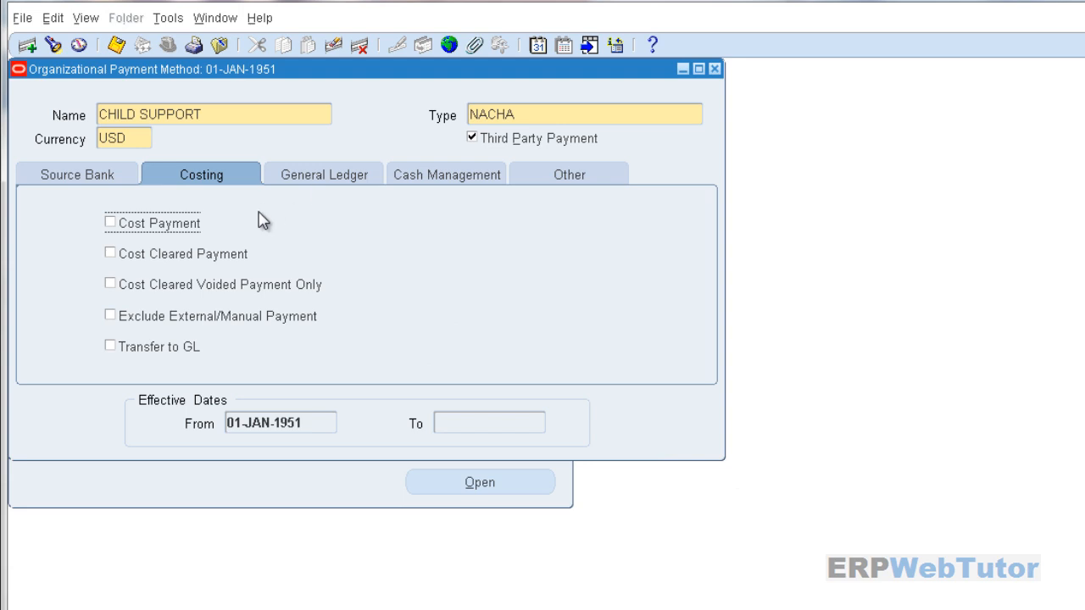
- Check the costing setup in the PDF, and enable Cost Payment and Transfer to GL for CHILD SUPPORT
key(alt+Tab)
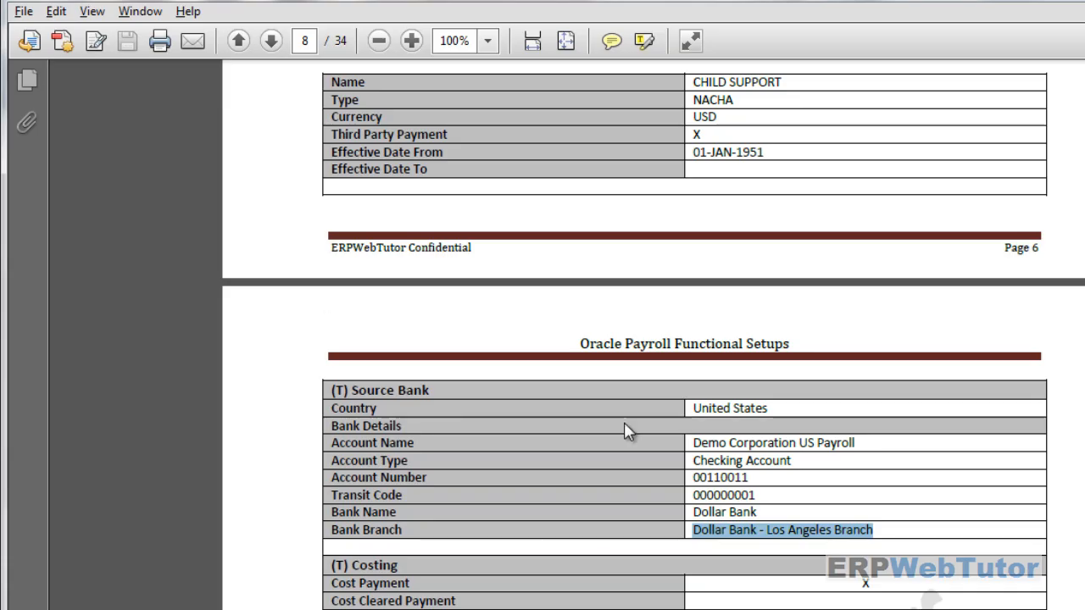
scroll(692, 435, down, 1)
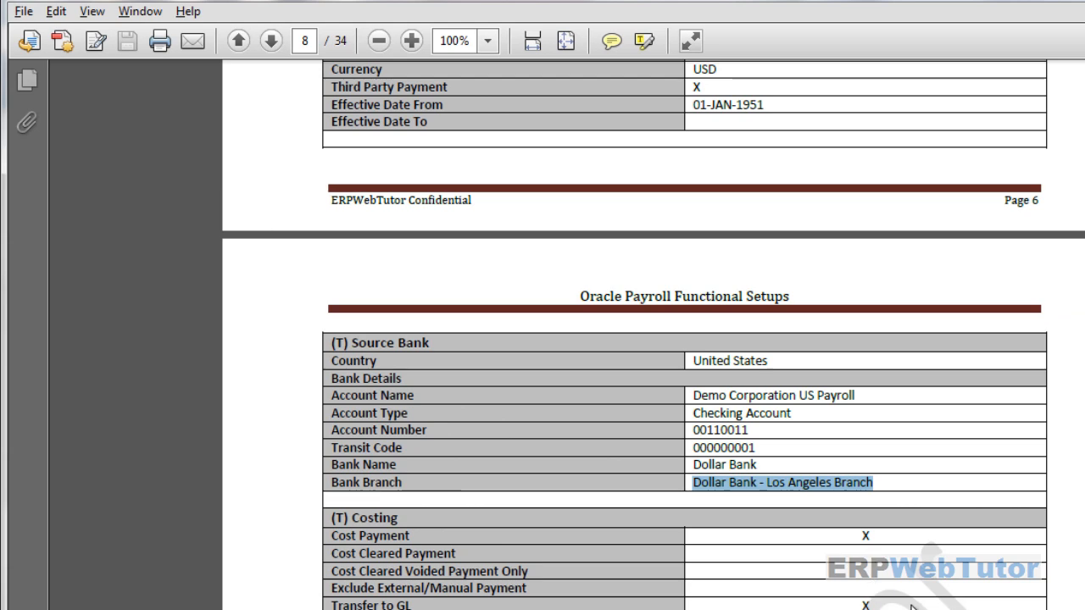
key(alt+Tab)
click(117, 224)
click(113, 345)
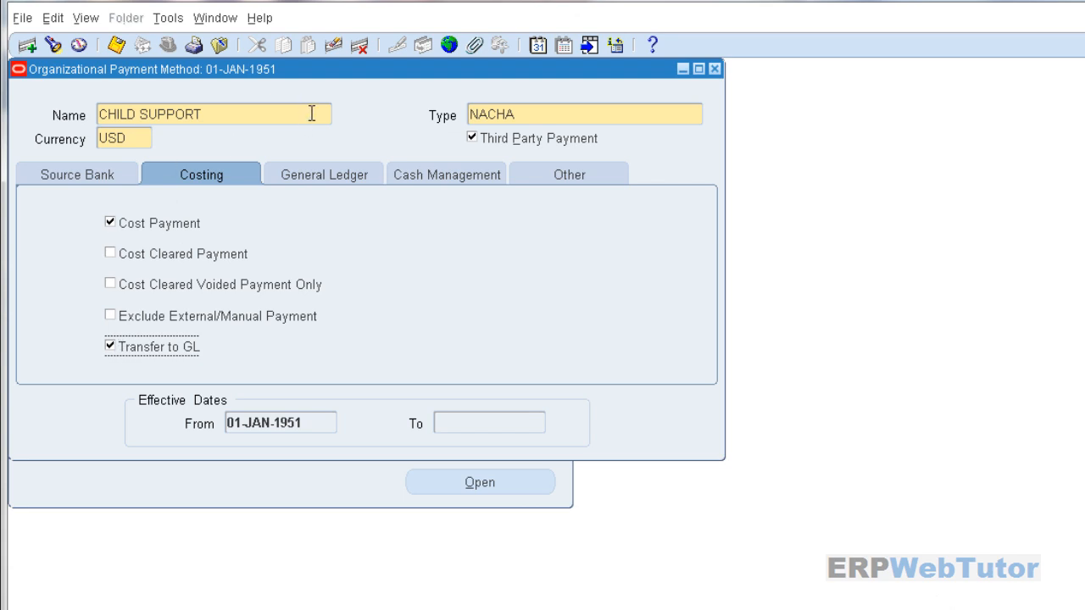
- Check the General Ledger and Cash Management settings of CHILD SUPPORT, and open its further payment method information
click(325, 178)
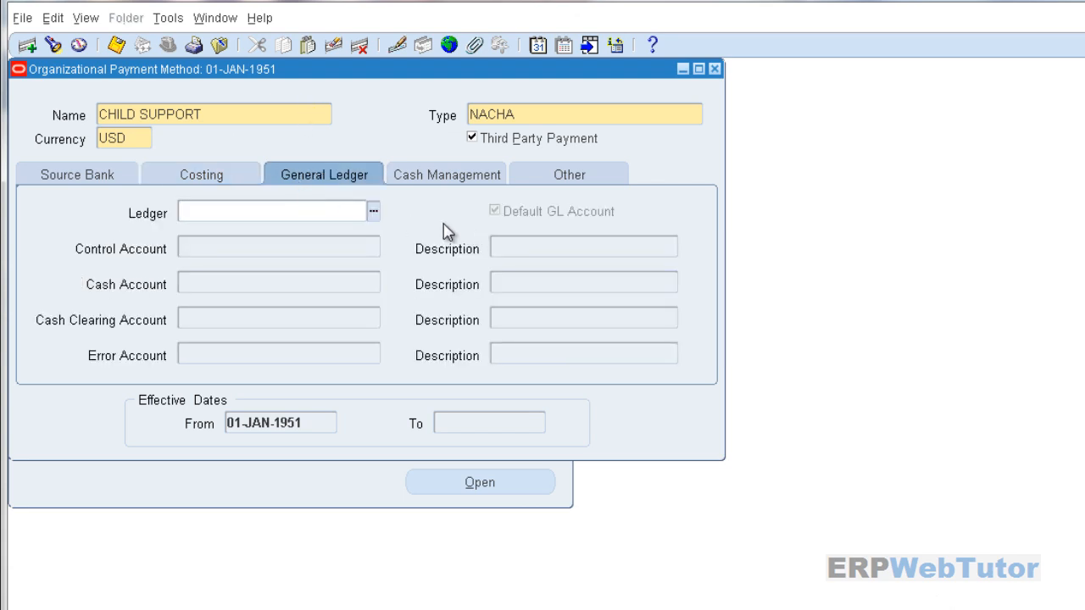
click(415, 180)
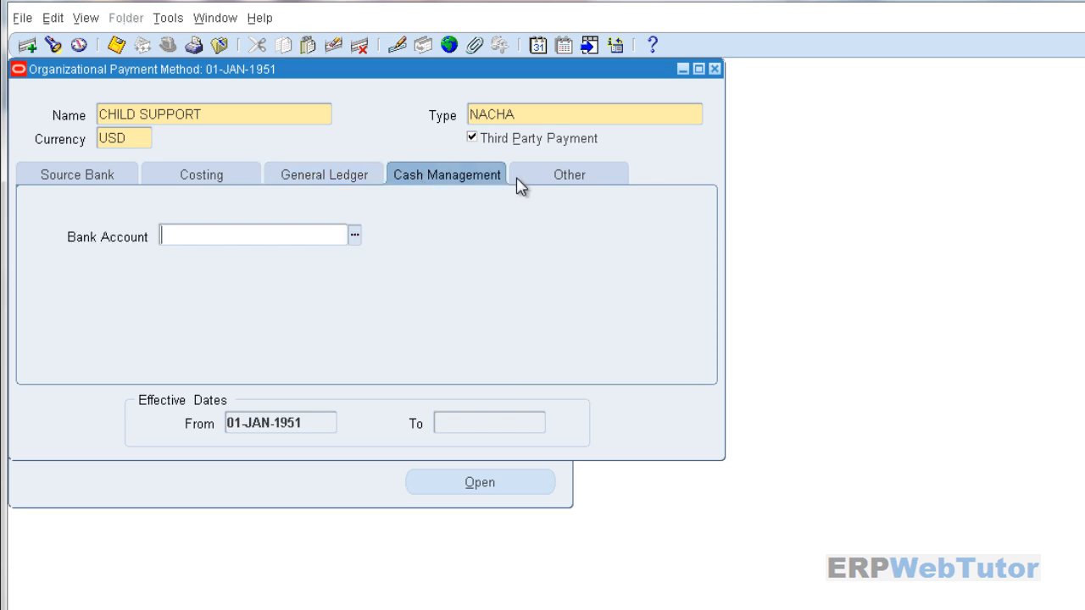
click(564, 175)
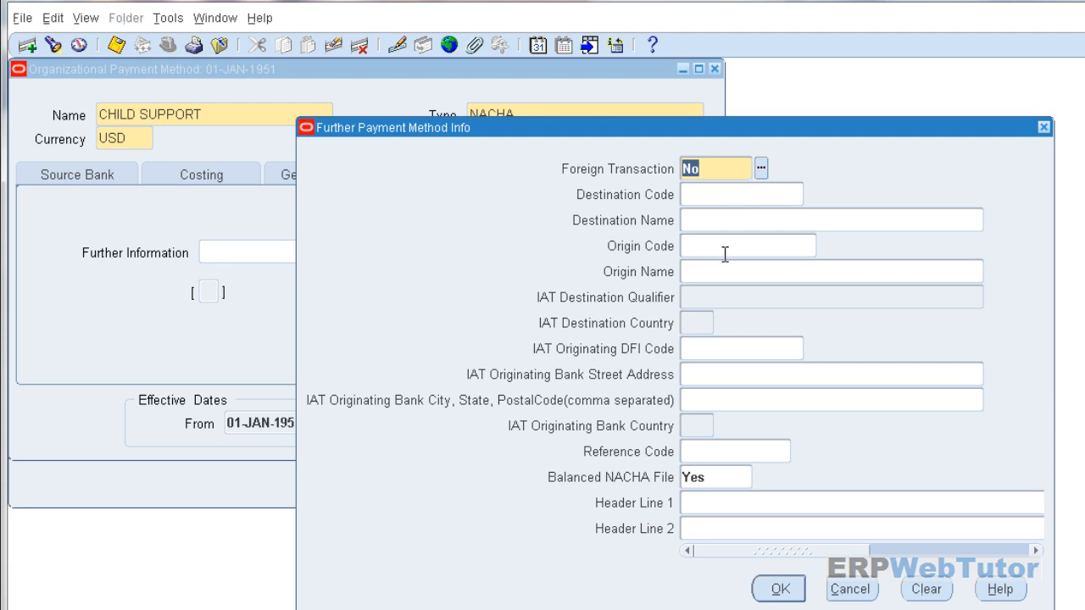
- Check the further information values in the PDF, and set the Origin Code of CHILD SUPPORT to 987000987
key(alt+Tab)
scroll(693, 413, down, 5)
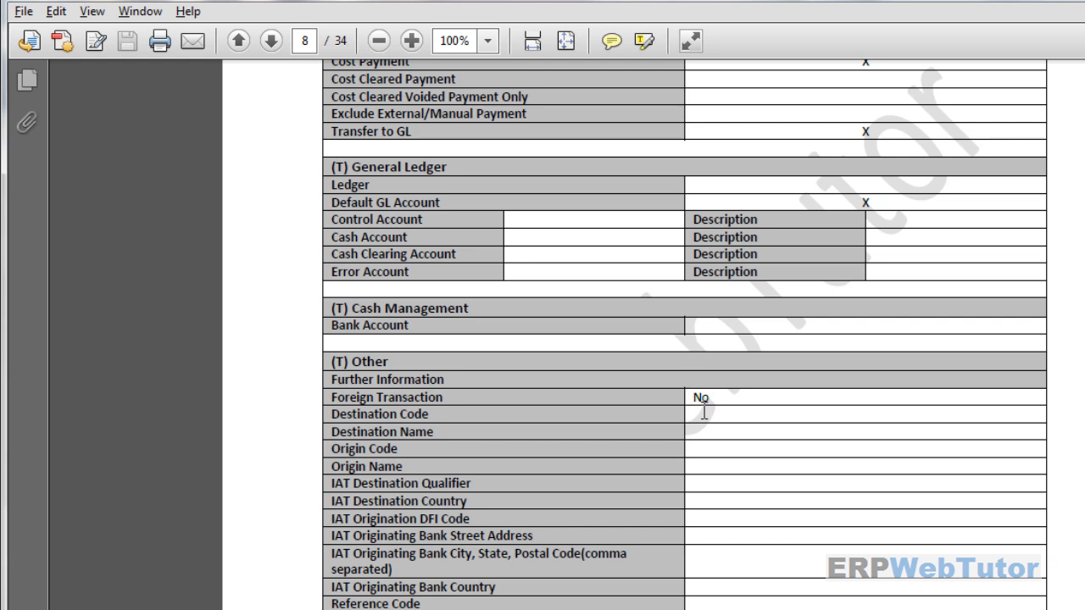
key(alt+Tab)
click(725, 196)
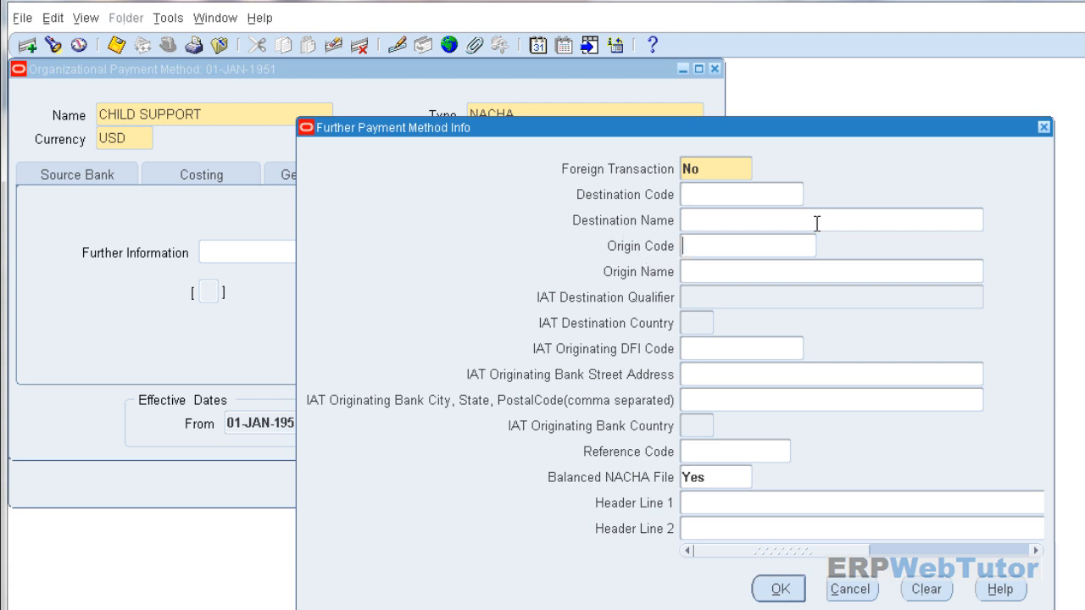
text(987000987)
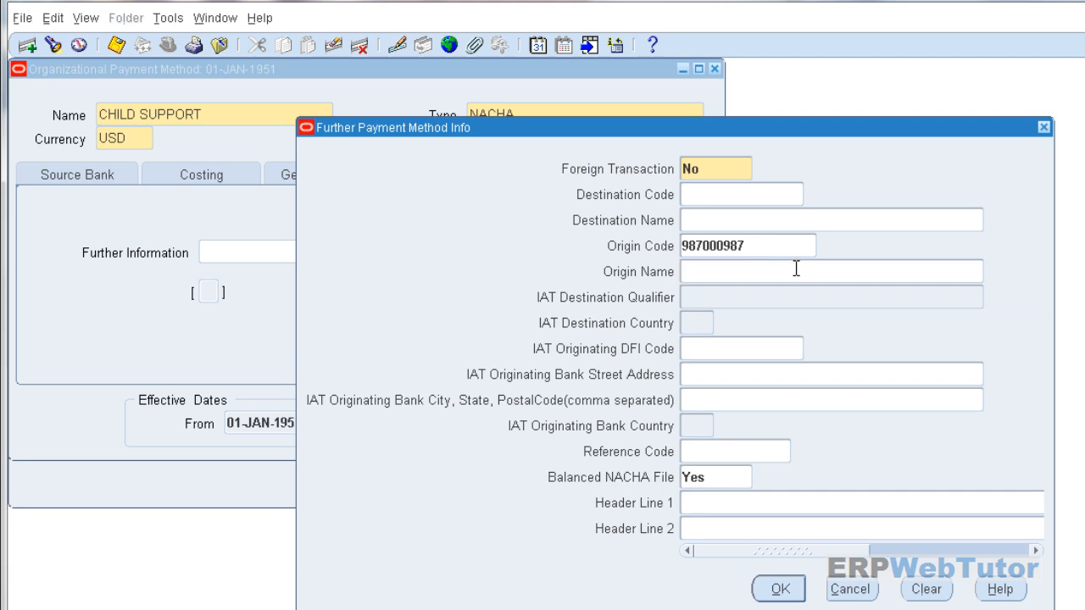
- Copy the origin name DEMO CORP from the PDF for CHILD SUPPORT, and accept the further payment method information
key(alt+Tab)
scroll(796, 364, up, 15)
scroll(797, 364, up, 6)
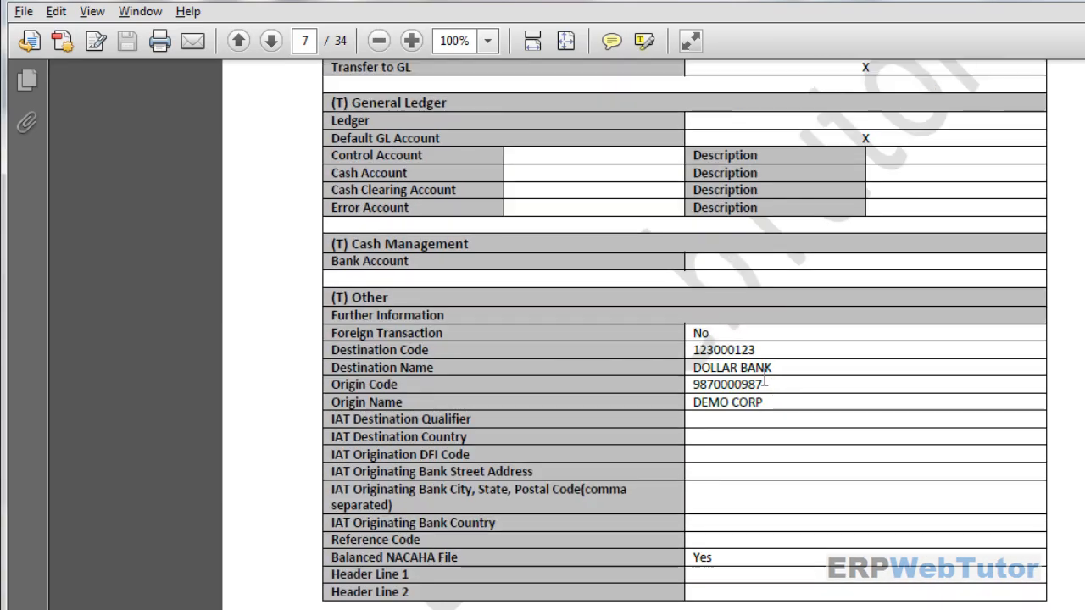
drag(770, 402, 692, 402)
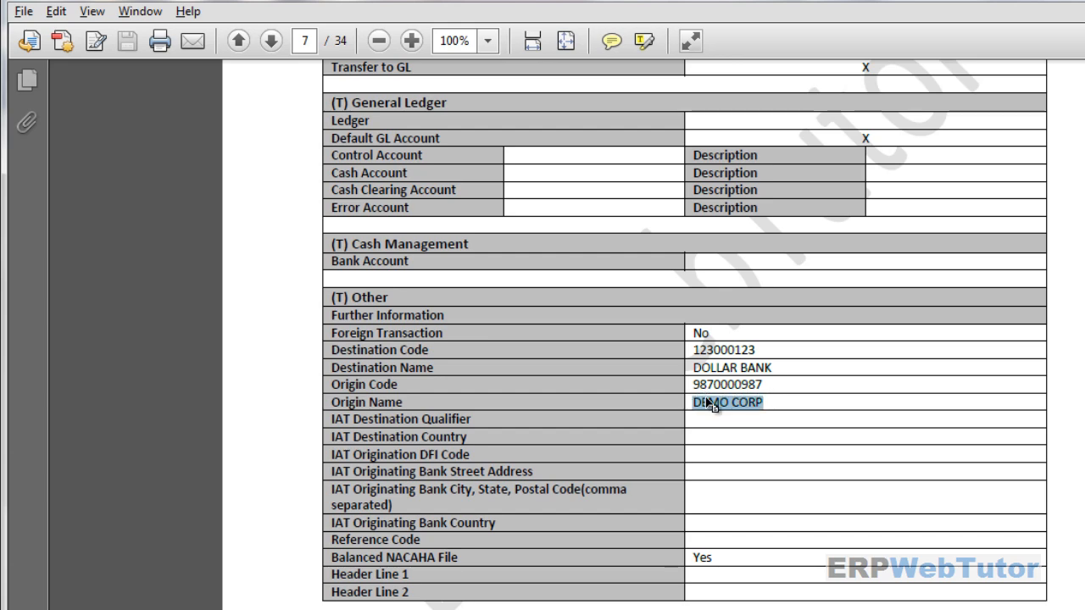
key(ctrl+c)
key(alt+Tab)
click(729, 272)
key(ctrl+v)
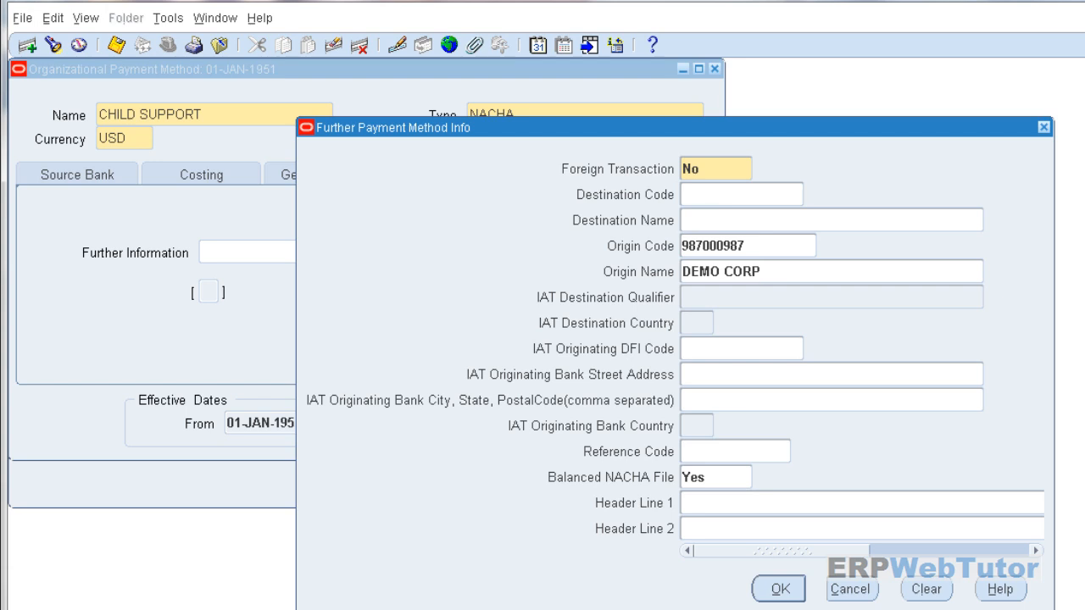
click(725, 479)
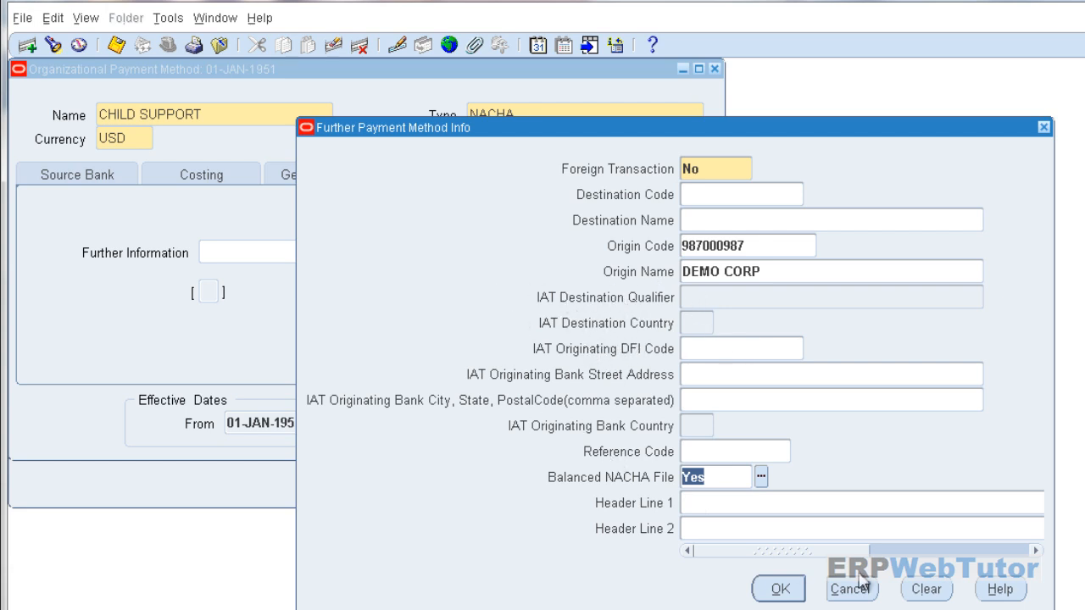
click(781, 589)
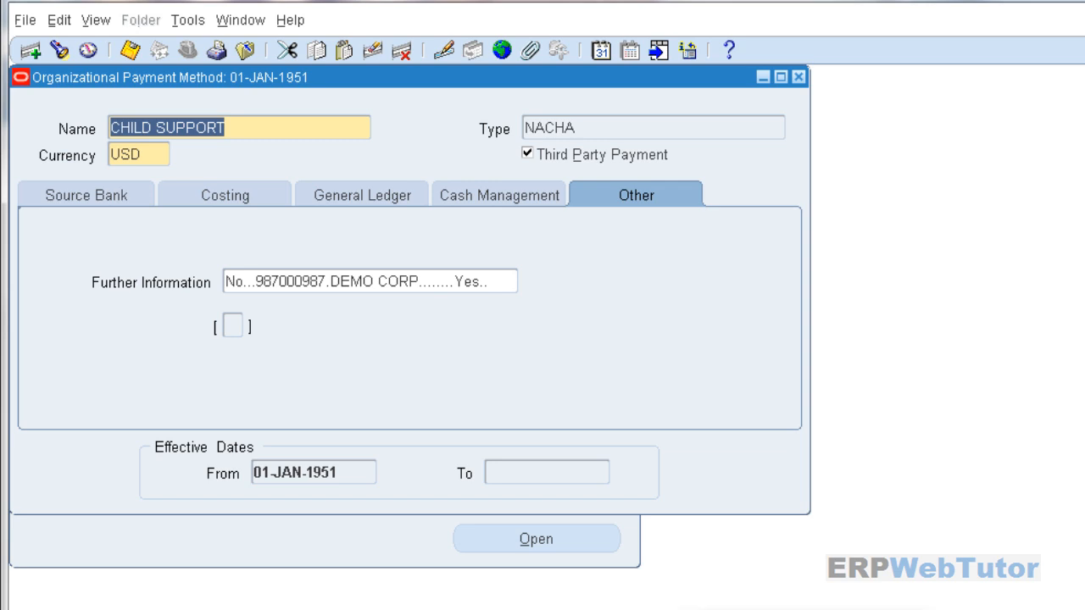
- Switch to the PDF and look through the payment method setup pages for the next setup
click(695, 608)
scroll(618, 448, down, 7)
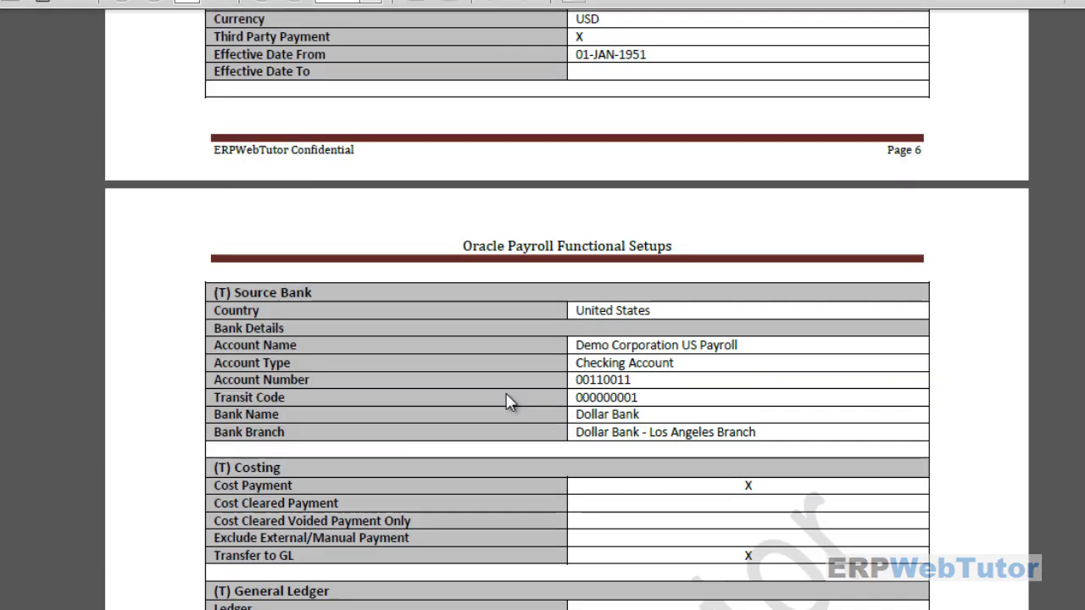
scroll(507, 401, down, 15)
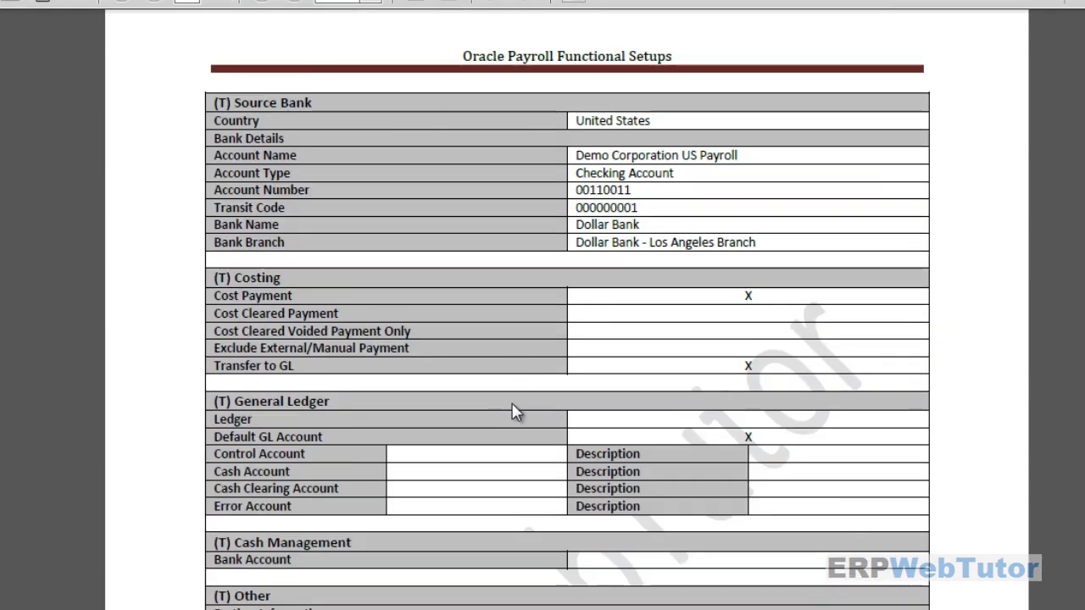